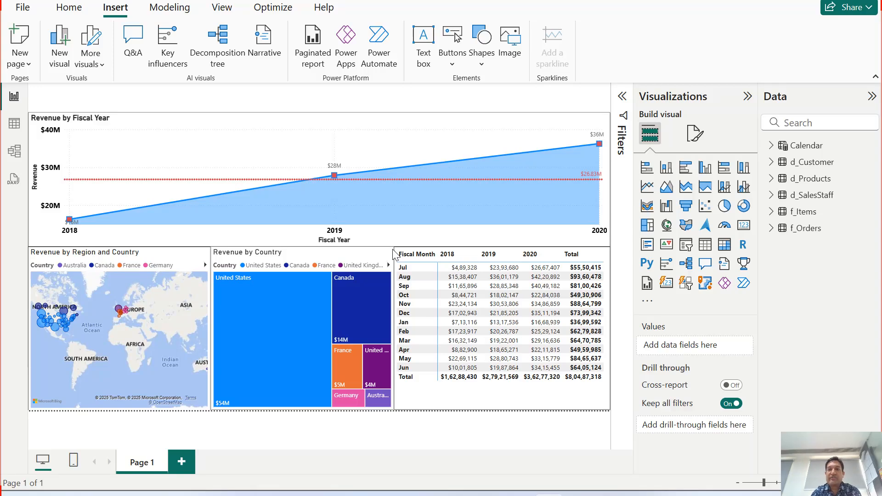
Examine the revenue area chart at the Fiscal Month and Fiscal Day levels of the Fiscal Date hierarchy and return it to Fiscal Year.
{"action": "left_click", "coordinate": [771, 146]}
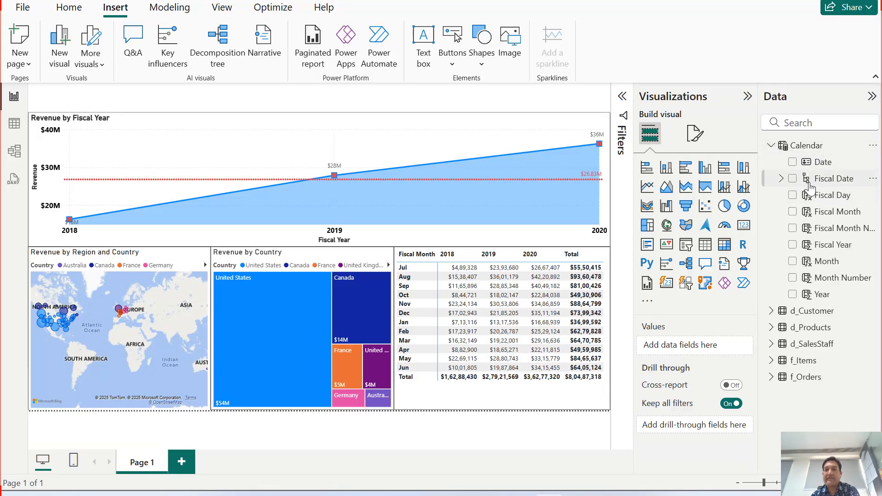
{"action": "left_click", "coordinate": [782, 179]}
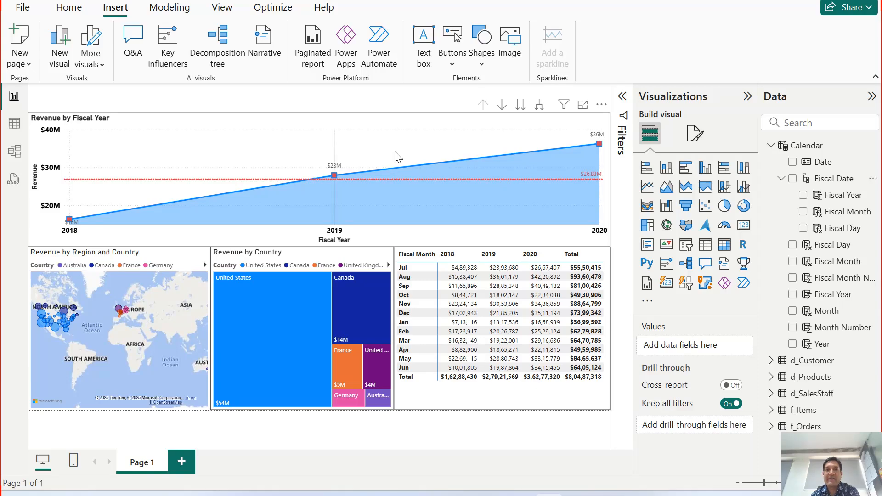
{"action": "left_click", "coordinate": [540, 106]}
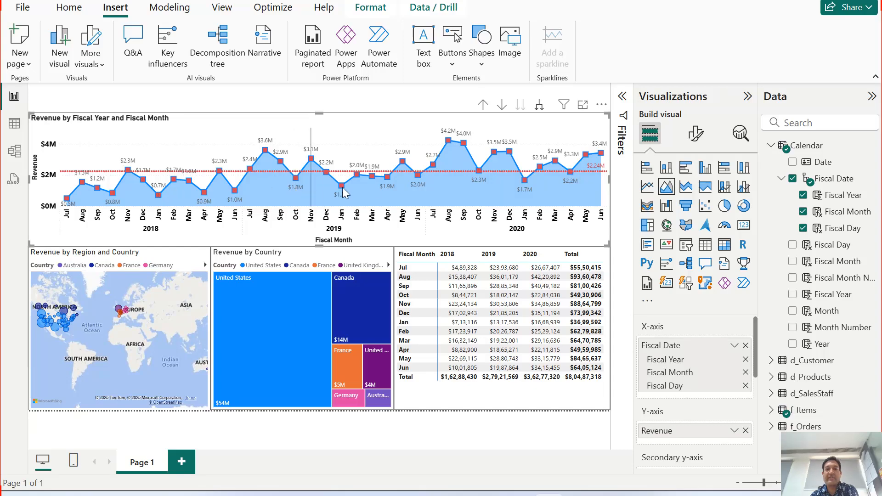
{"action": "mouse_move", "coordinate": [536, 186]}
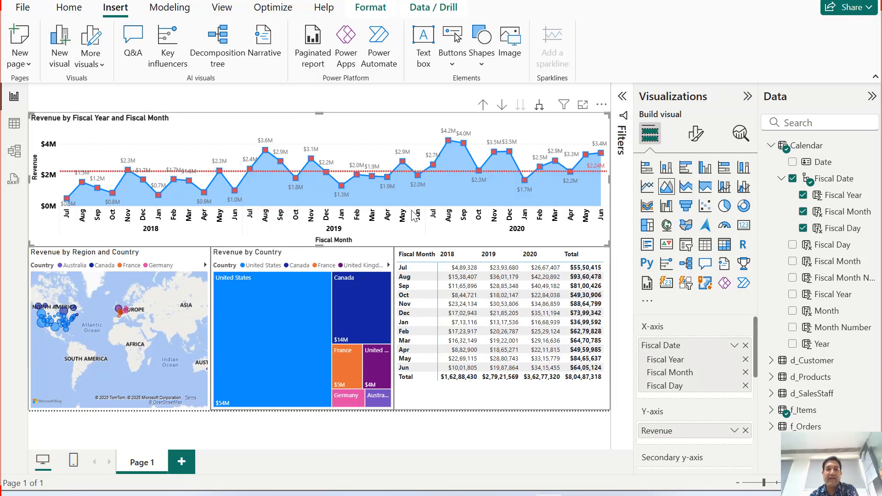
{"action": "left_click", "coordinate": [538, 110]}
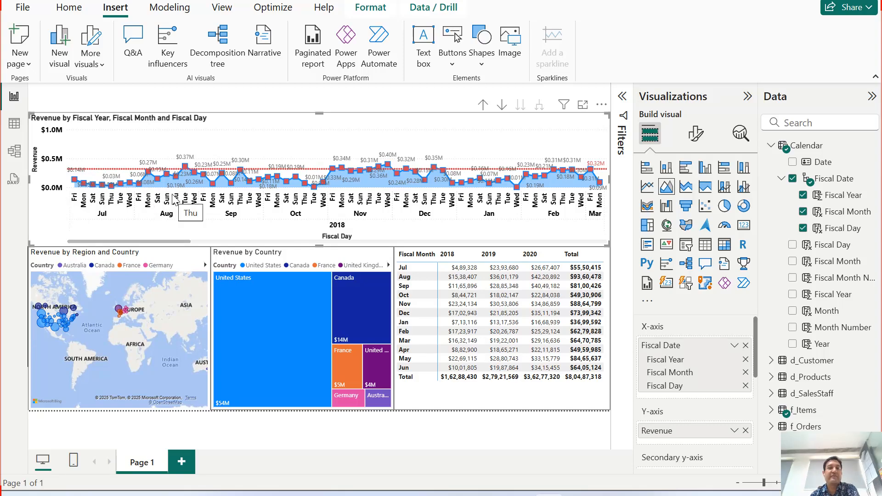
{"action": "left_click", "coordinate": [483, 104]}
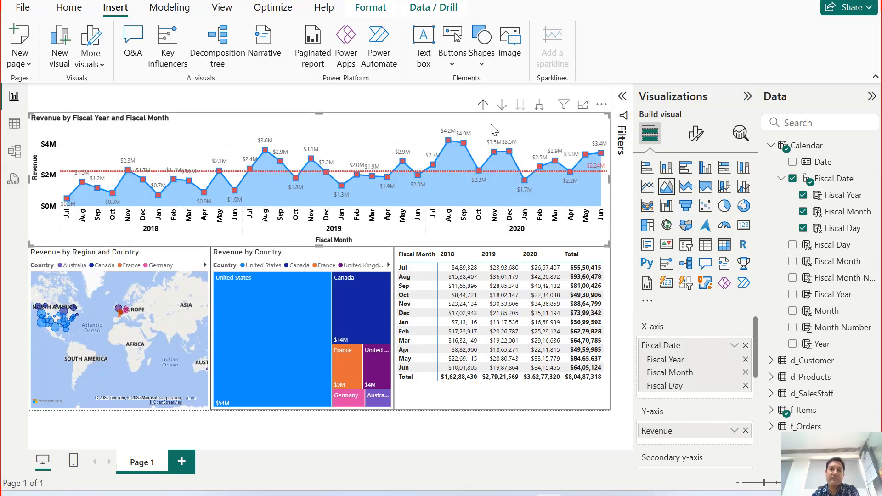
{"action": "left_click", "coordinate": [484, 106]}
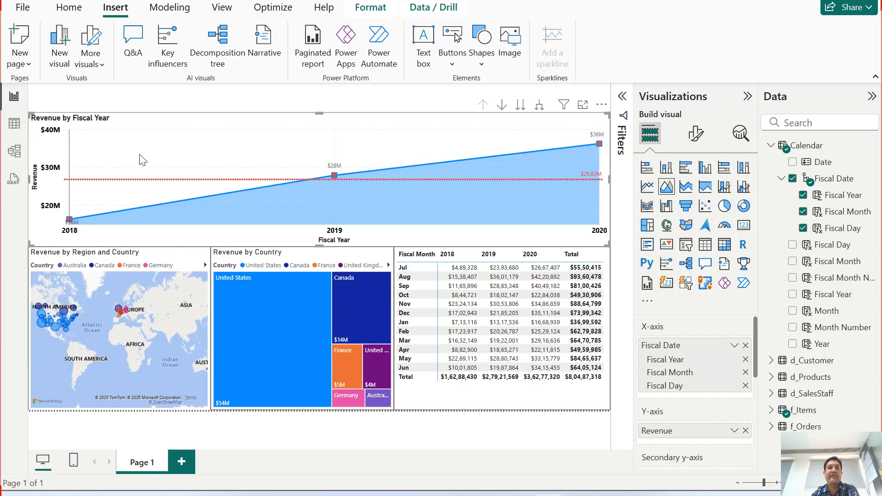
Add a calculated column to the Calendar table with the formula Weekday Number = WEEKDAY('Calendar'[Date]).
{"action": "left_click", "coordinate": [14, 128]}
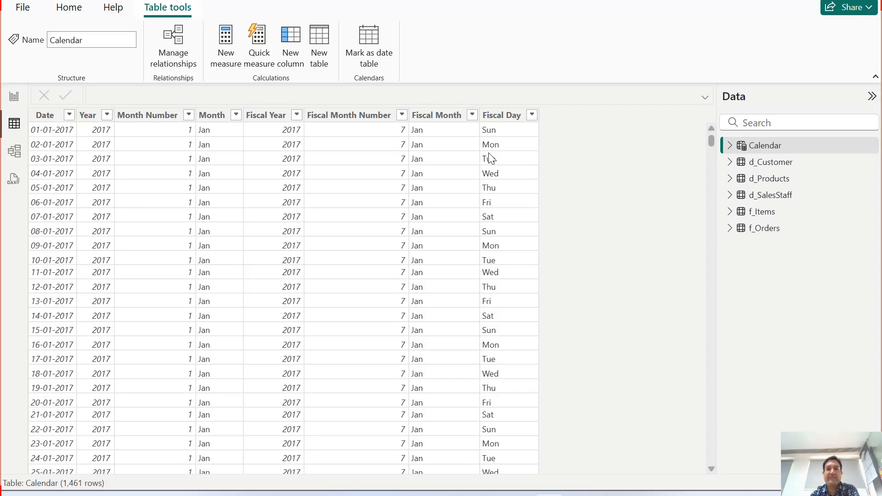
{"action": "left_click", "coordinate": [500, 130]}
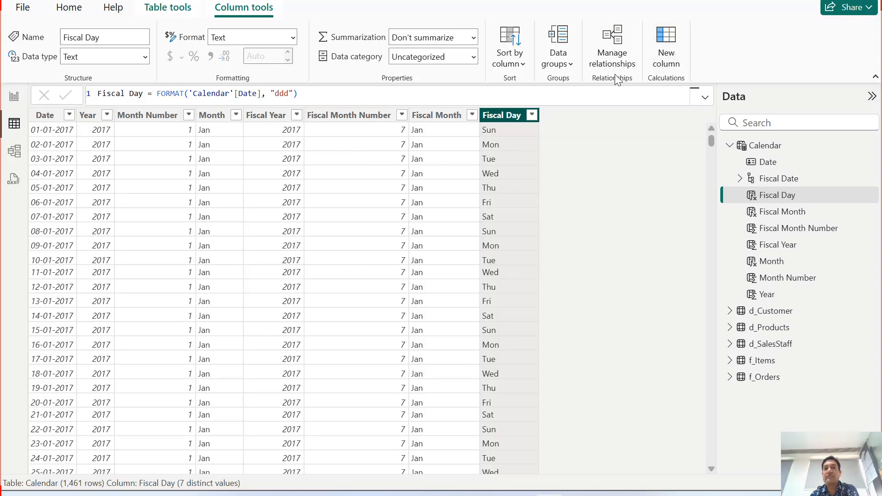
{"action": "left_click", "coordinate": [674, 45]}
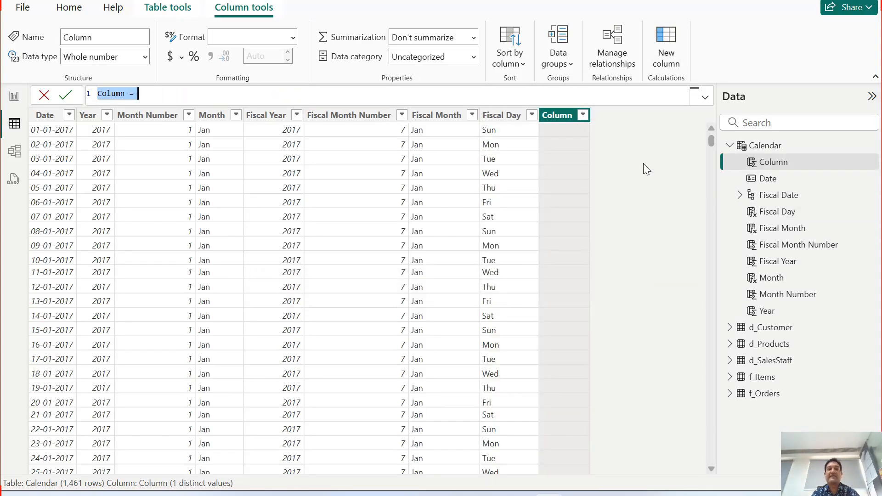
{"action": "type", "text": "Wee"}
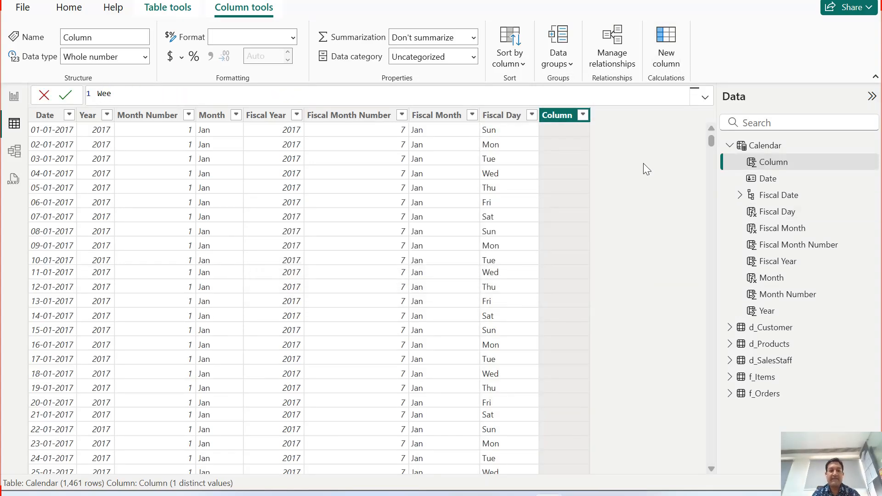
{"action": "type", "text": "kday Number ="}
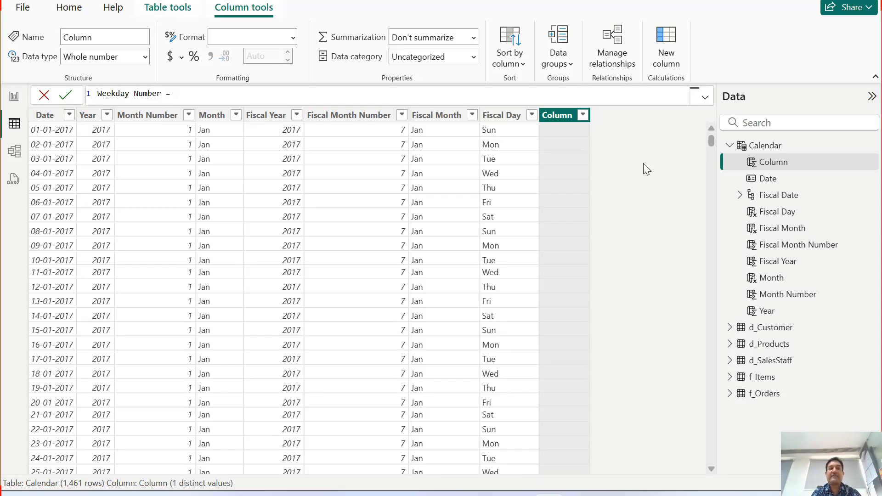
{"action": "type", "text": "week"}
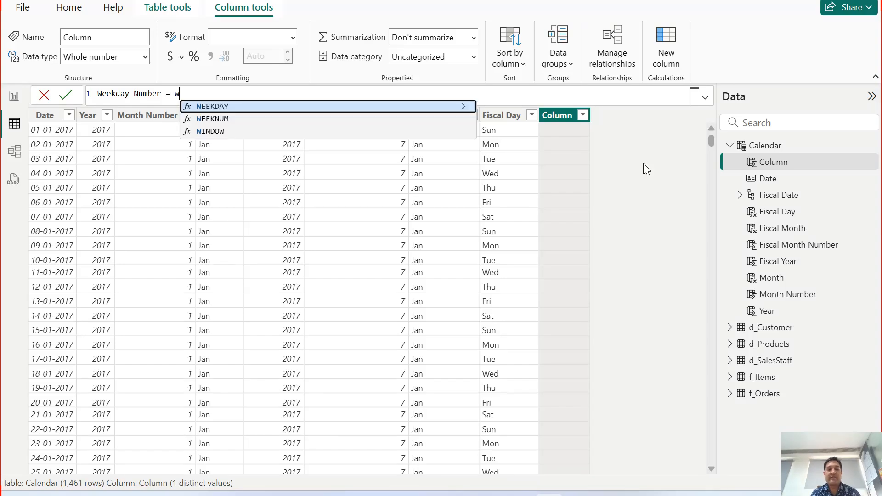
{"action": "key", "text": "Tab"}
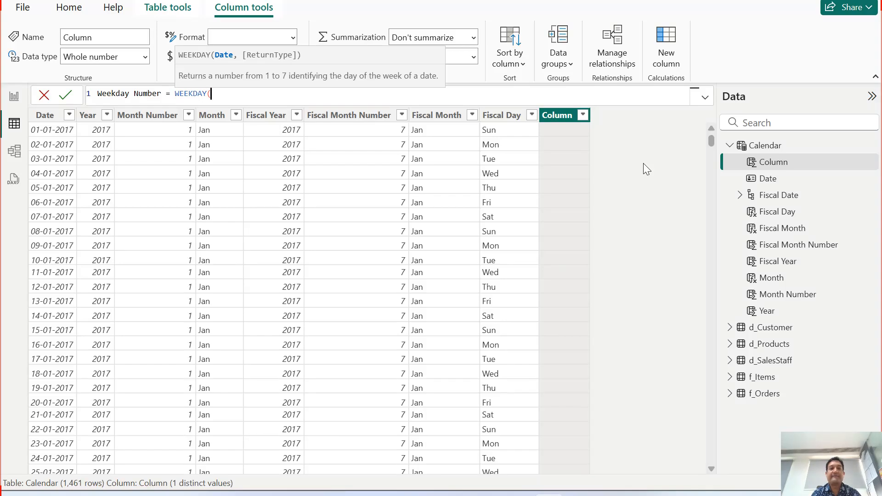
{"action": "type", "text": "cale"}
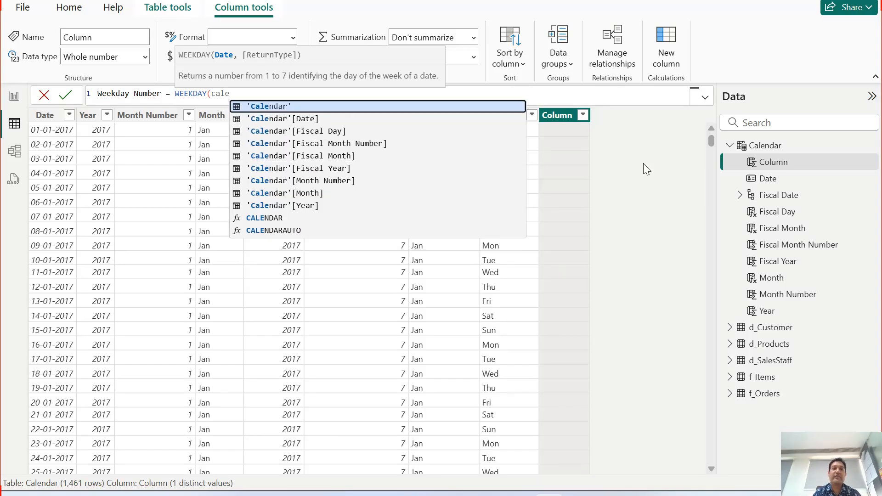
{"action": "key", "text": "Down"}
{"action": "key", "text": "Tab"}
{"action": "type", "text": ")"}
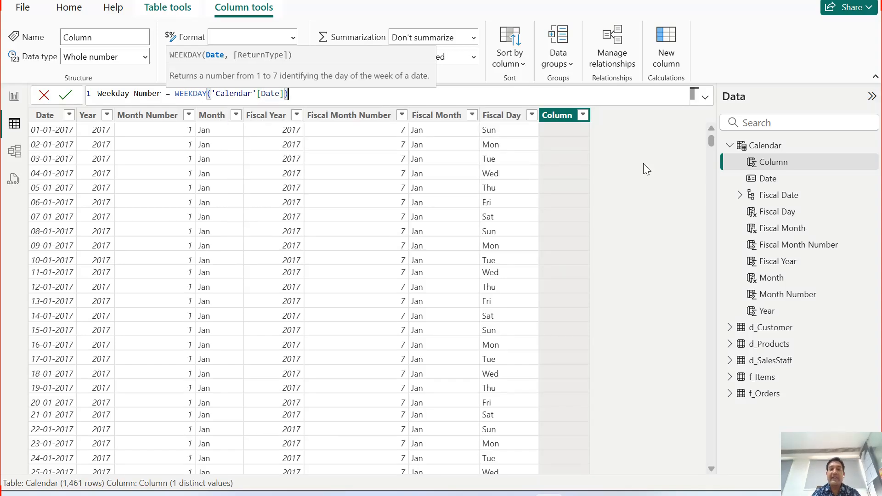
{"action": "key", "text": "Return"}
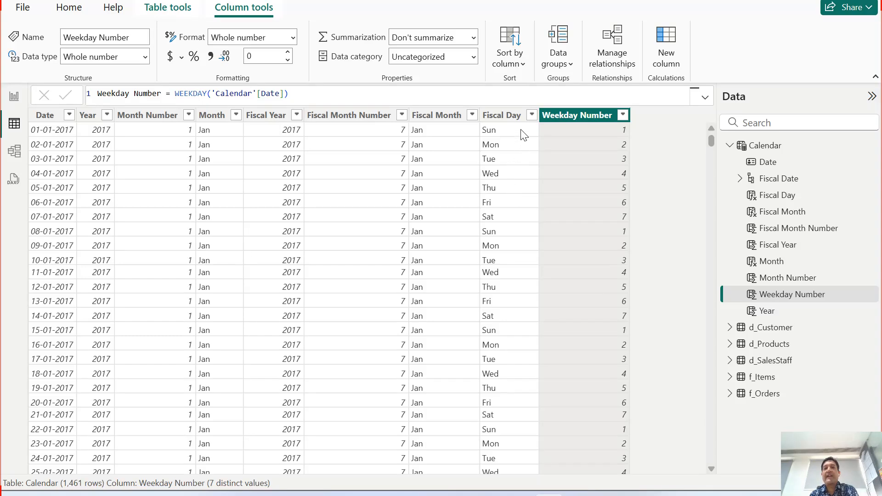
Sort the Fiscal Day column by Weekday Number.
{"action": "left_click", "coordinate": [506, 116]}
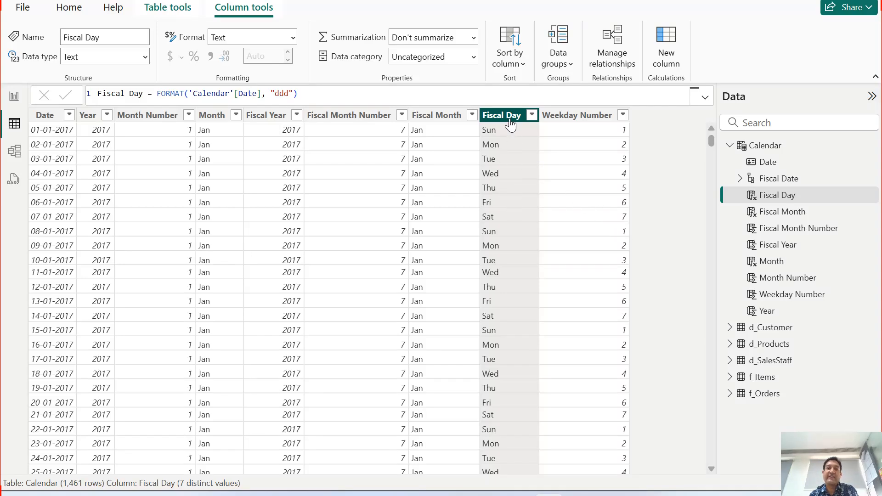
{"action": "left_click", "coordinate": [518, 69]}
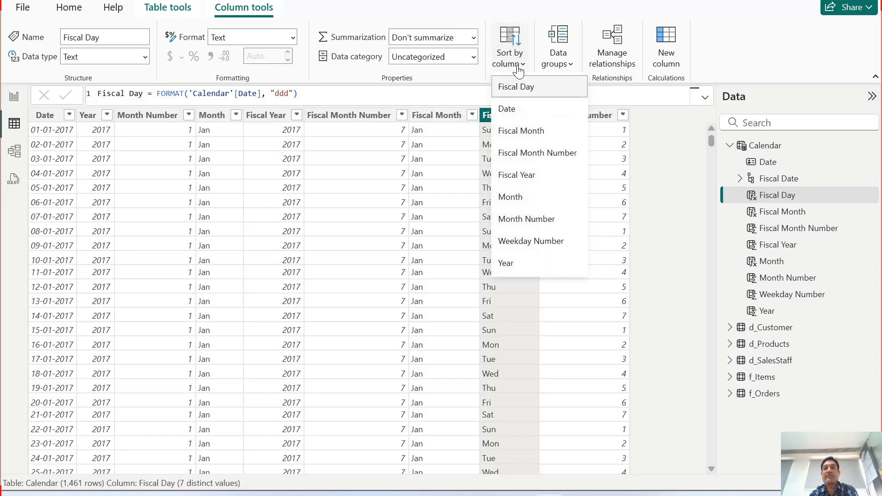
{"action": "left_click", "coordinate": [549, 242]}
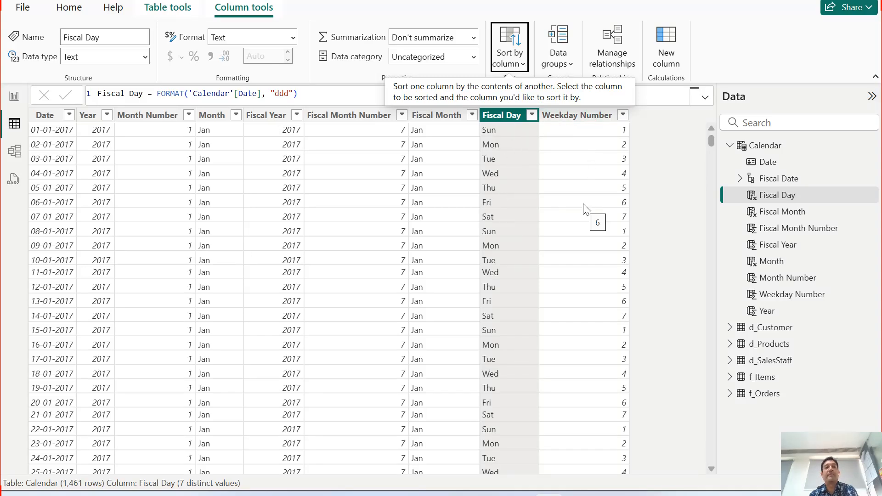
Check the weekday order in the report's revenue chart by expanding it to Fiscal Day, and drill back up to Fiscal Year.
{"action": "left_click", "coordinate": [16, 97]}
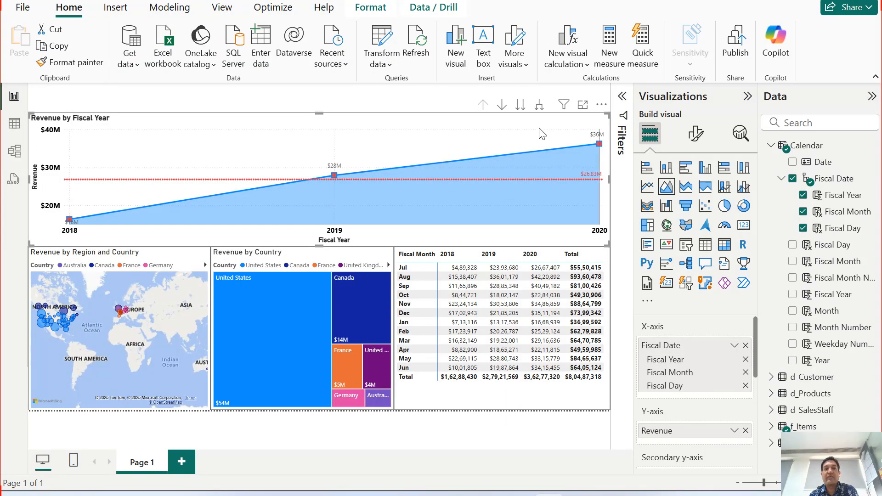
{"action": "left_click", "coordinate": [540, 105]}
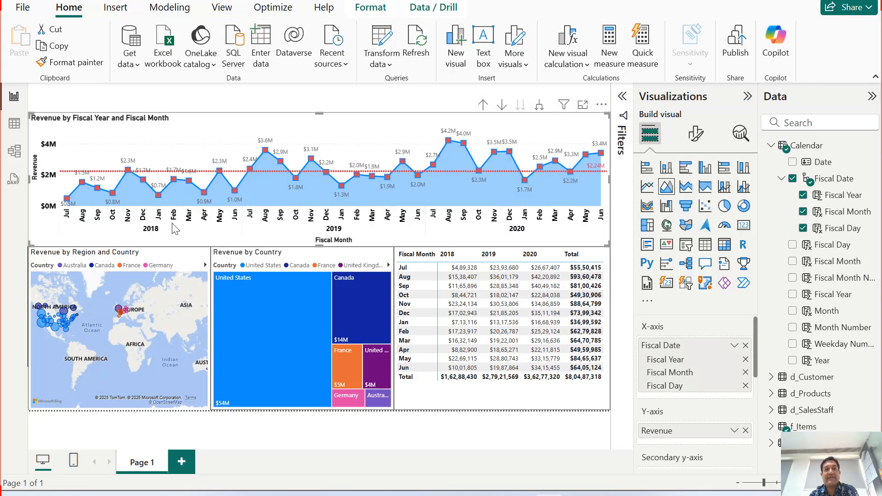
{"action": "left_click", "coordinate": [541, 107]}
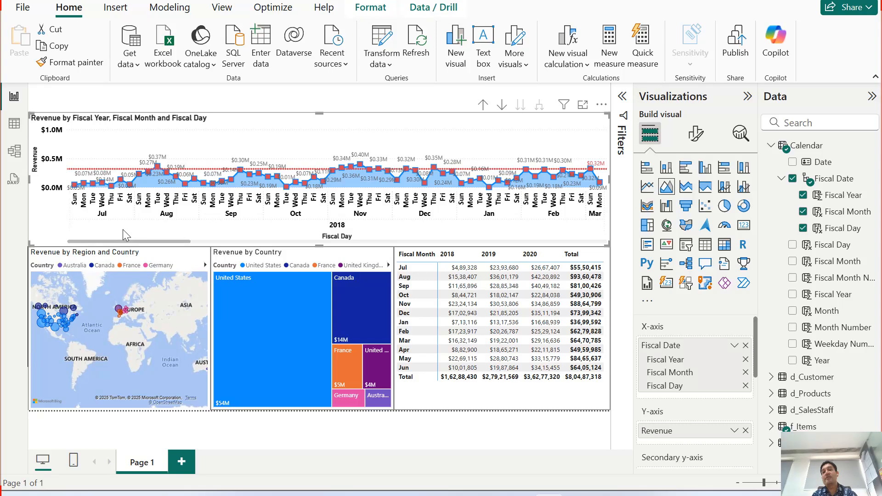
{"action": "left_click", "coordinate": [483, 105]}
{"action": "left_click", "coordinate": [483, 105]}
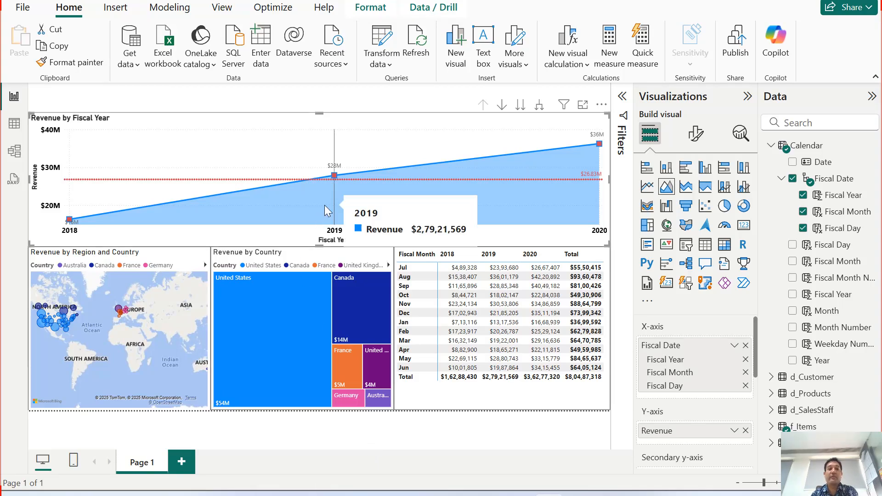
Shrink the Revenue by Fiscal Year chart from its upper and left edges to free space beside it on the canvas.
{"action": "mouse_move", "coordinate": [357, 282]}
{"action": "mouse_move", "coordinate": [363, 218]}
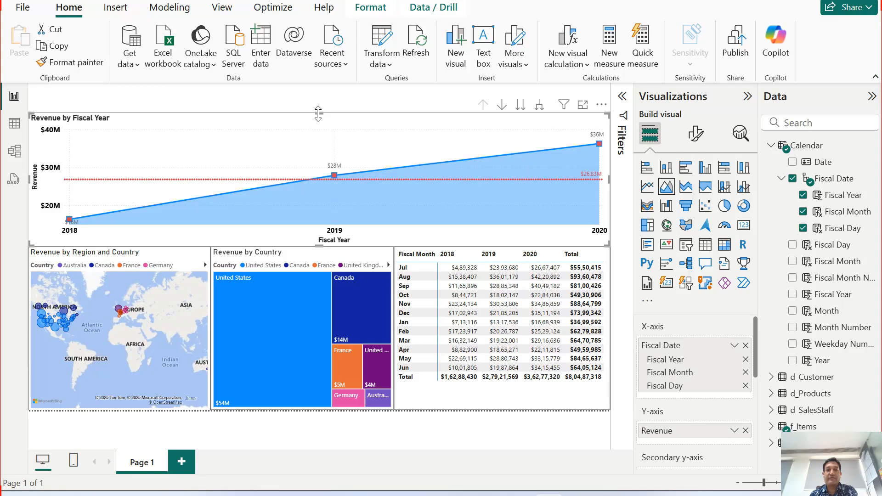
{"action": "left_click_drag", "start_coordinate": [316, 114], "coordinate": [320, 142]}
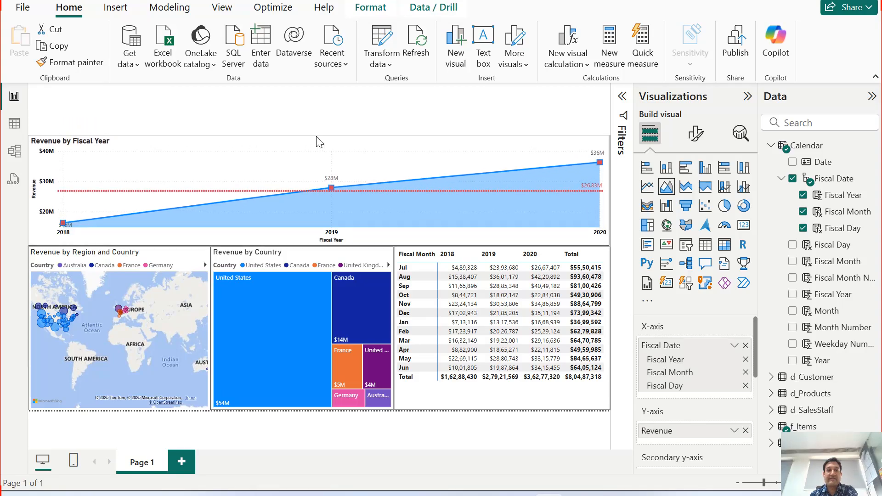
{"action": "mouse_move", "coordinate": [333, 200]}
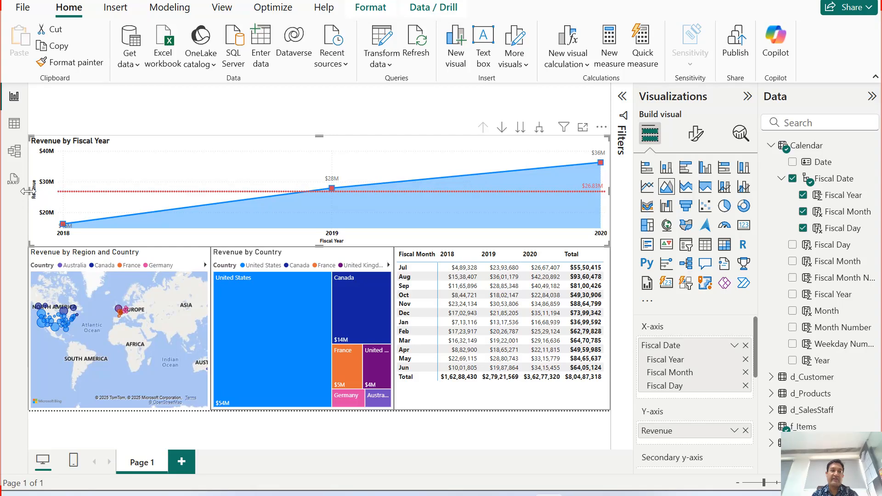
{"action": "left_click_drag", "start_coordinate": [27, 191], "coordinate": [123, 215]}
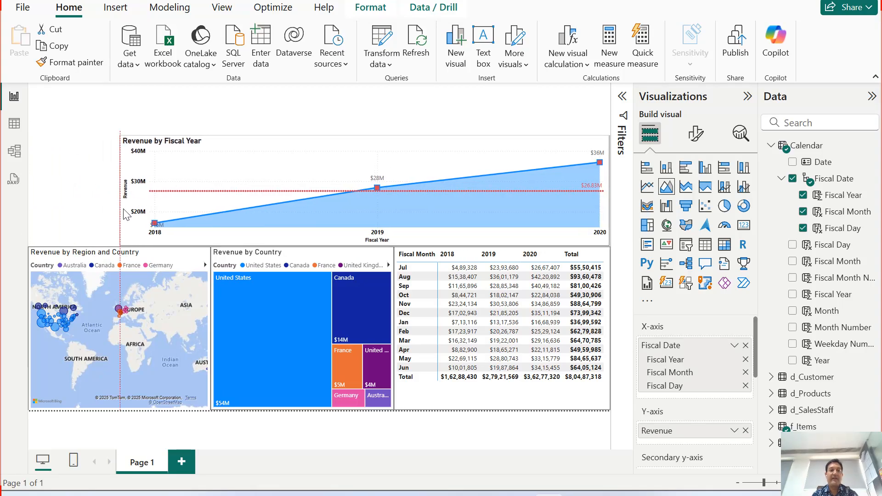
Insert a slicer on the page and assign the Calendar table's Fiscal Year field to it.
{"action": "left_click", "coordinate": [82, 215]}
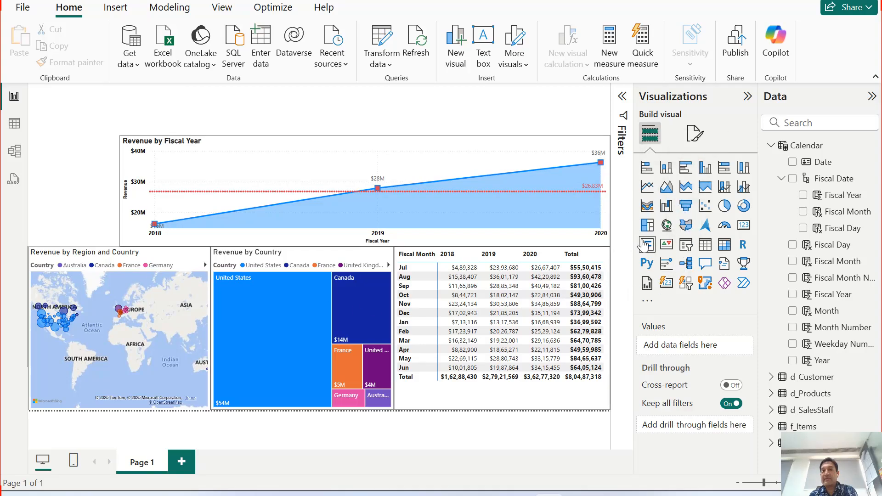
{"action": "left_click", "coordinate": [691, 252]}
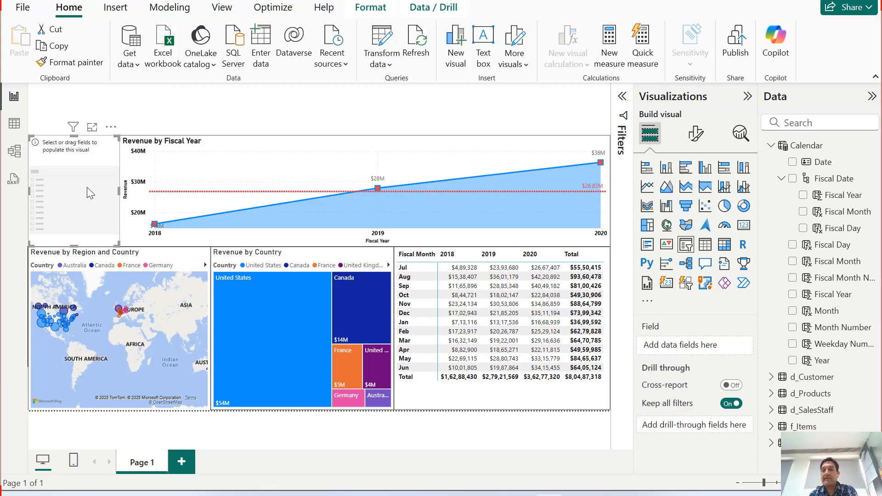
{"action": "left_click", "coordinate": [793, 294]}
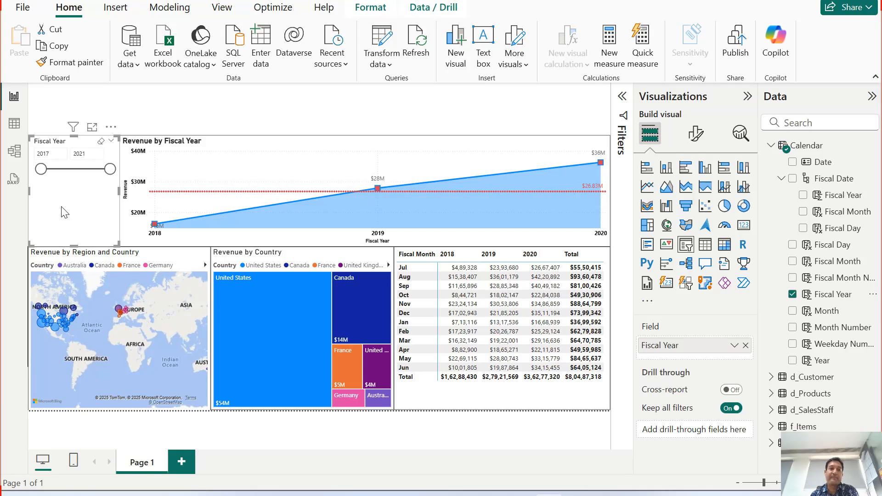
Set the Fiscal Year slicer's style to Vertical list.
{"action": "left_click", "coordinate": [696, 135]}
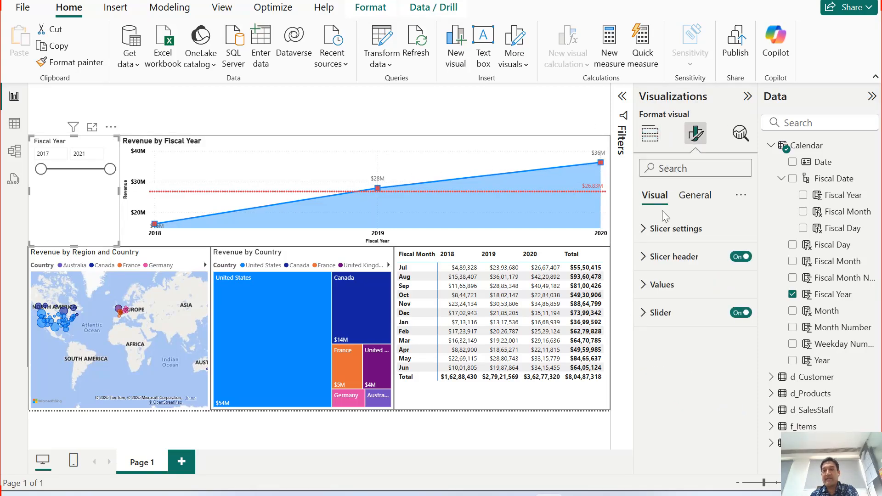
{"action": "left_click", "coordinate": [648, 231]}
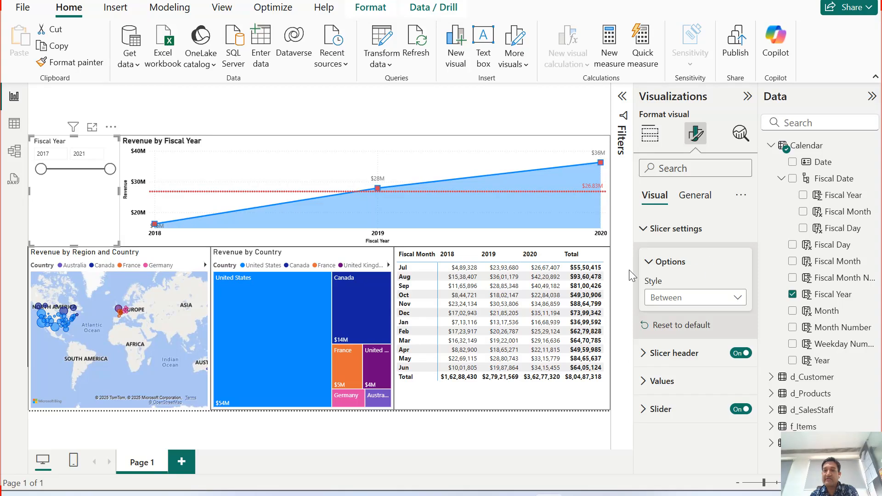
{"action": "left_click", "coordinate": [693, 306]}
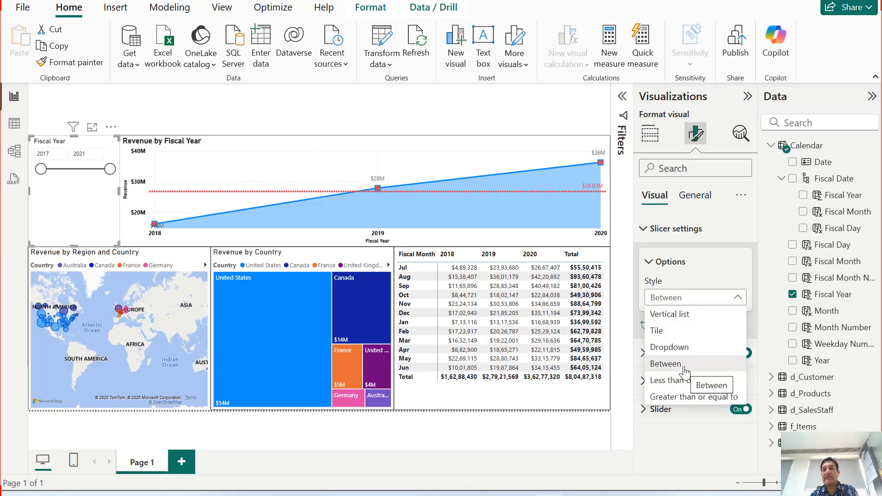
{"action": "left_click", "coordinate": [690, 318]}
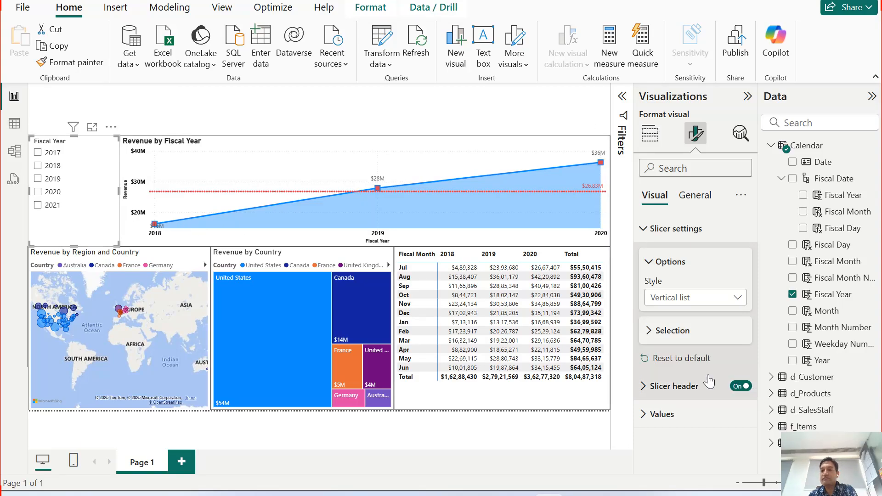
{"action": "left_click", "coordinate": [648, 333]}
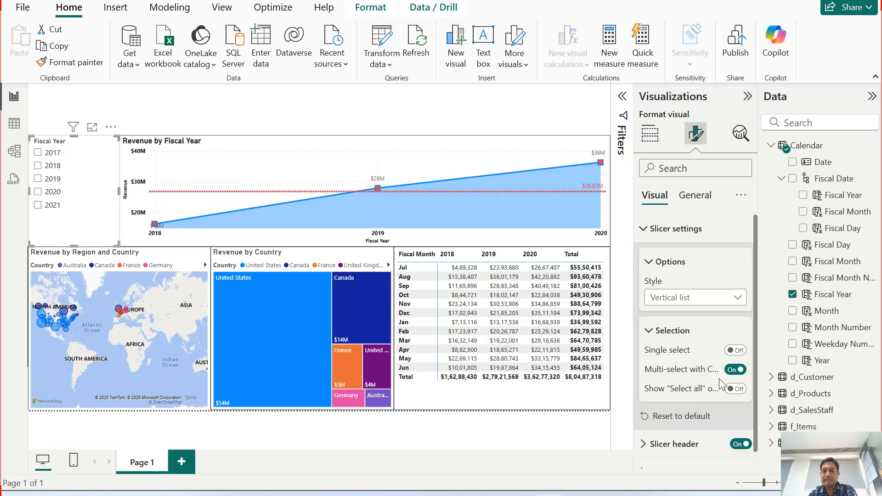
{"action": "mouse_move", "coordinate": [691, 367]}
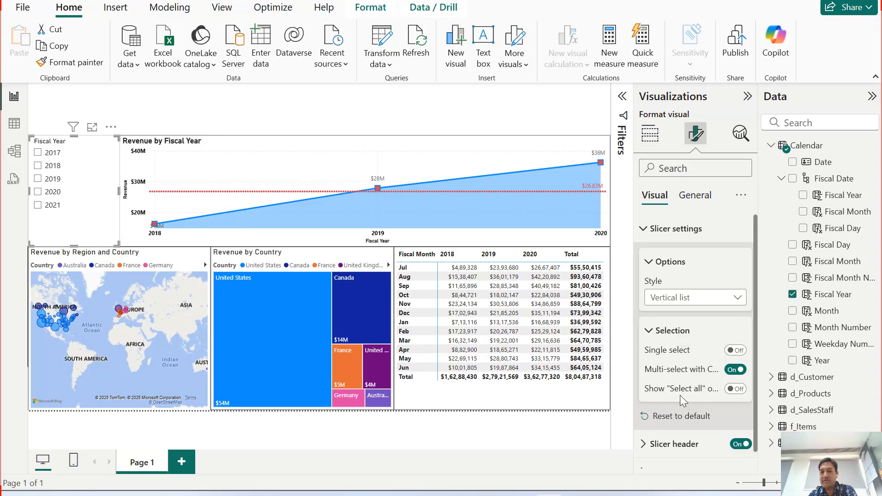
{"action": "left_click", "coordinate": [657, 333]}
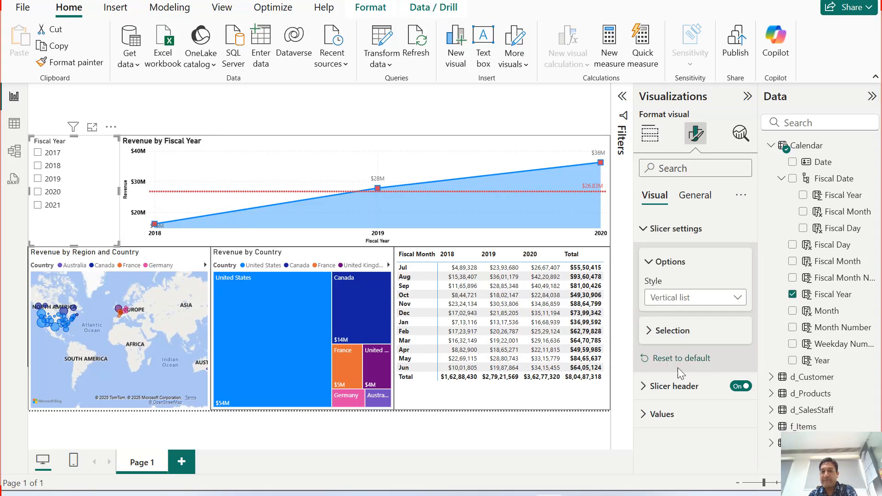
Make the Fiscal Year slicer's header text bold at font size 16.
{"action": "left_click", "coordinate": [655, 390]}
{"action": "scroll", "coordinate": [694, 411], "scroll_direction": "down", "scroll_amount": 2}
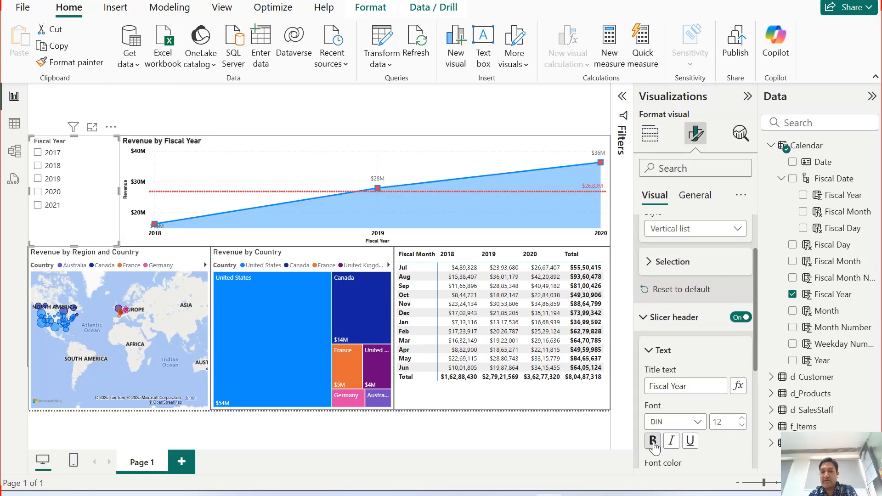
{"action": "left_click", "coordinate": [653, 442]}
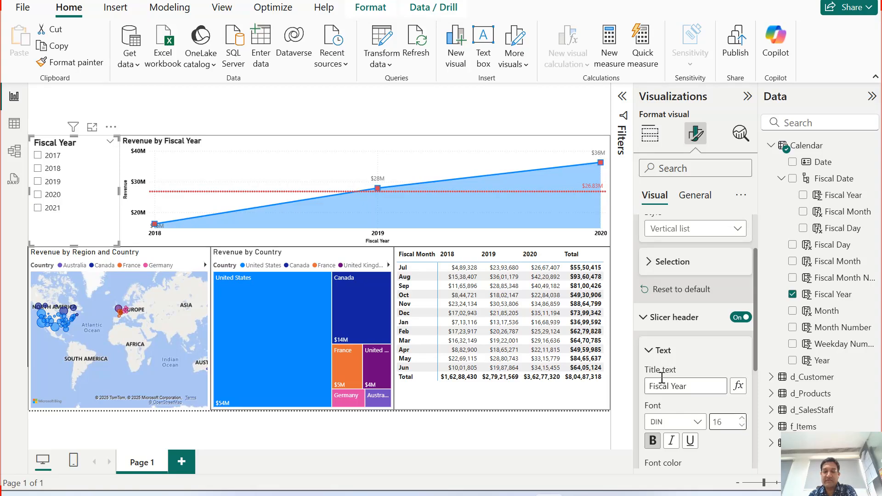
Add a black border of line width 3 on all four sides of the slicer header.
{"action": "scroll", "coordinate": [697, 399], "scroll_direction": "down", "scroll_amount": 3}
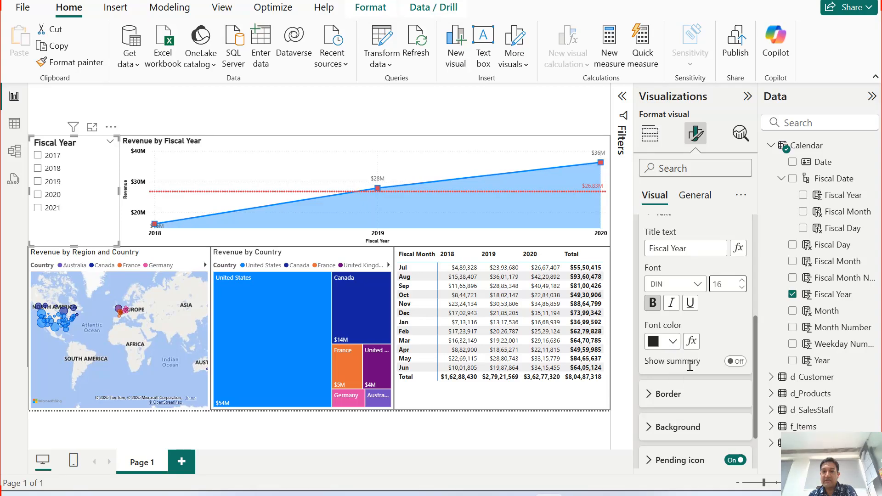
{"action": "left_click", "coordinate": [670, 395]}
{"action": "scroll", "coordinate": [684, 423], "scroll_direction": "down", "scroll_amount": 1}
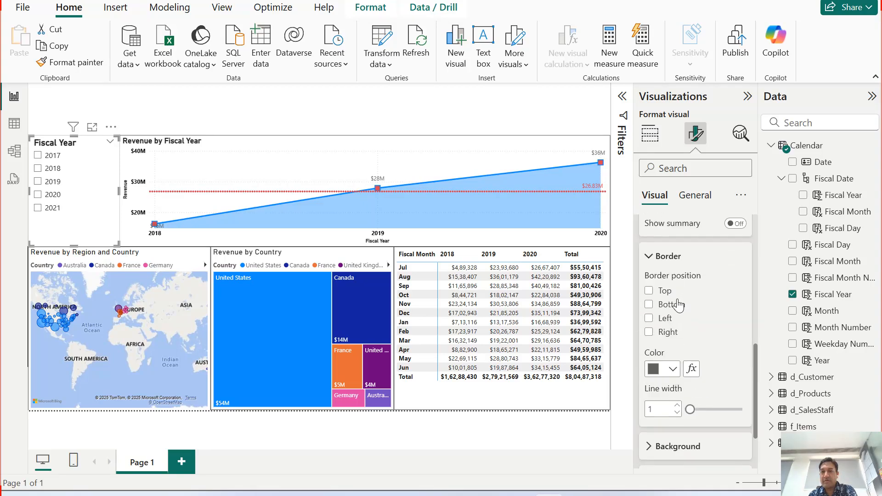
{"action": "left_click", "coordinate": [649, 291]}
{"action": "left_click", "coordinate": [649, 305]}
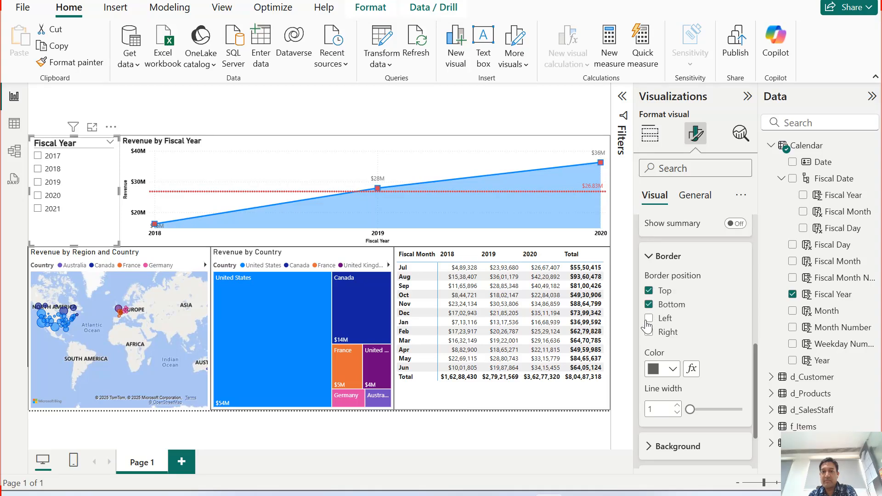
{"action": "left_click", "coordinate": [649, 319]}
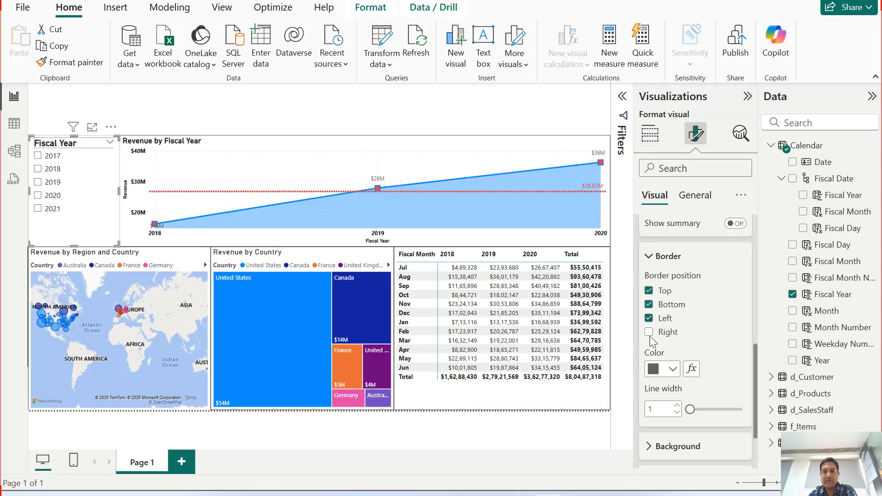
{"action": "left_click", "coordinate": [649, 332]}
{"action": "left_click", "coordinate": [667, 369]}
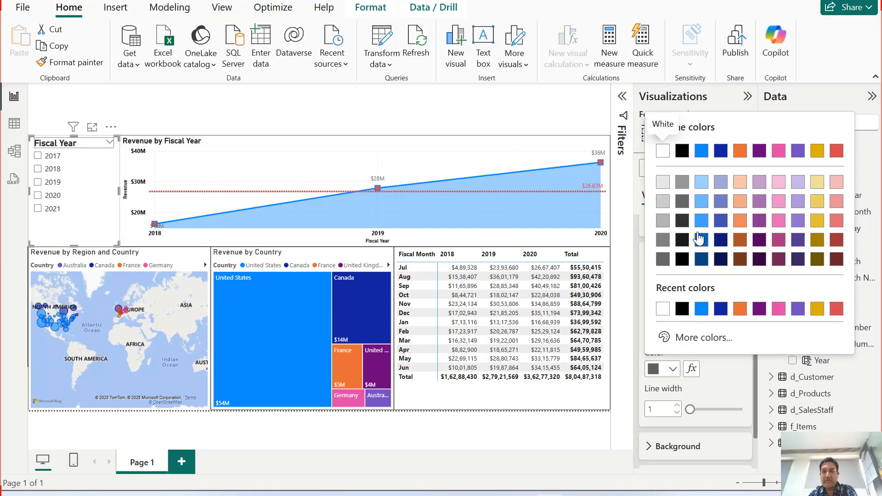
{"action": "left_click", "coordinate": [680, 152]}
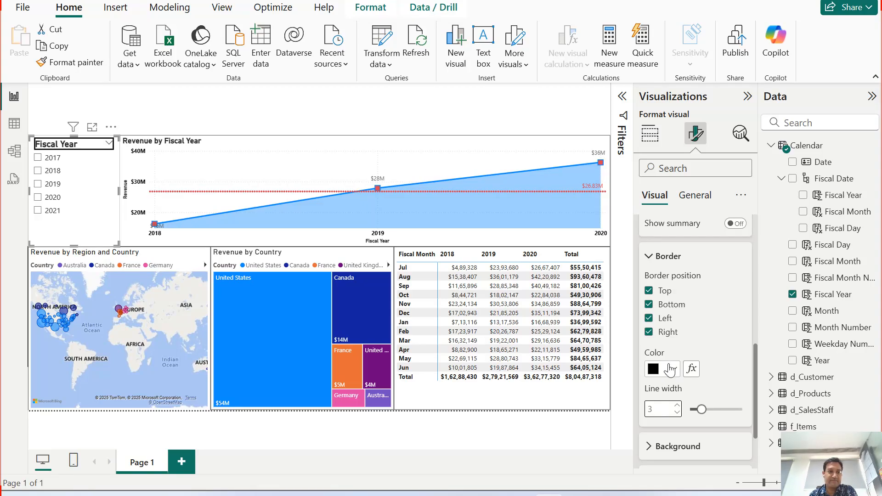
Set the colour of the slicer header's pending icon to black.
{"action": "scroll", "coordinate": [685, 371], "scroll_direction": "down", "scroll_amount": 3}
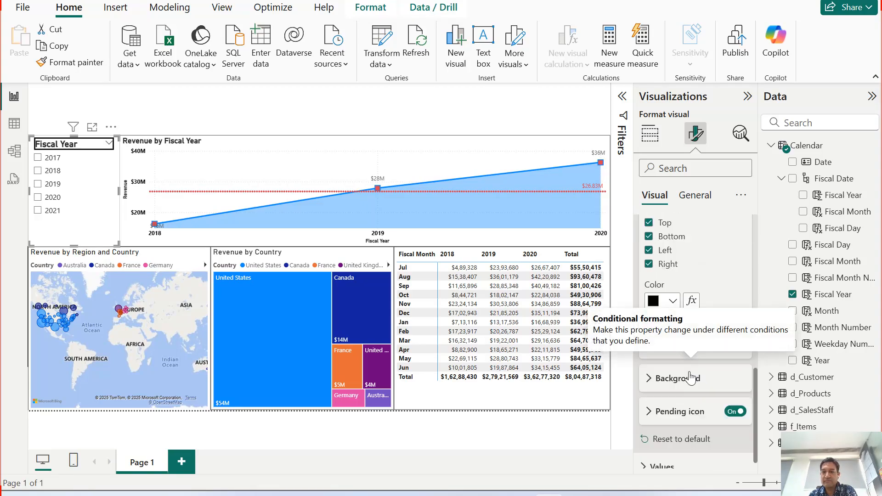
{"action": "left_click", "coordinate": [684, 379]}
{"action": "scroll", "coordinate": [676, 375], "scroll_direction": "down", "scroll_amount": 2}
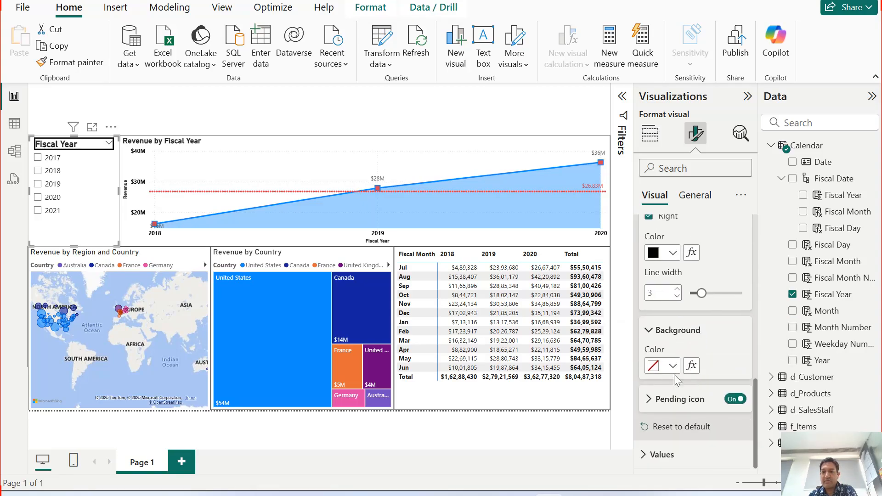
{"action": "left_click", "coordinate": [667, 332]}
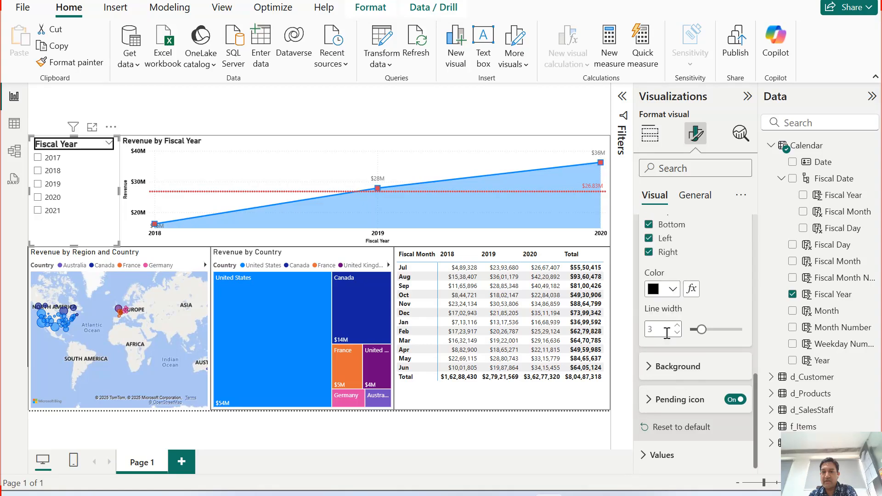
{"action": "left_click", "coordinate": [662, 405]}
{"action": "scroll", "coordinate": [688, 401], "scroll_direction": "down", "scroll_amount": 5}
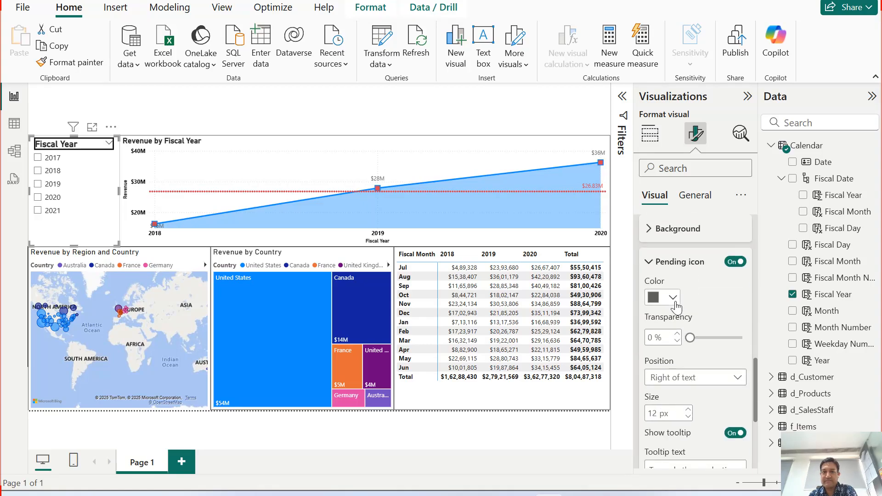
{"action": "left_click", "coordinate": [672, 298]}
{"action": "left_click", "coordinate": [688, 81]}
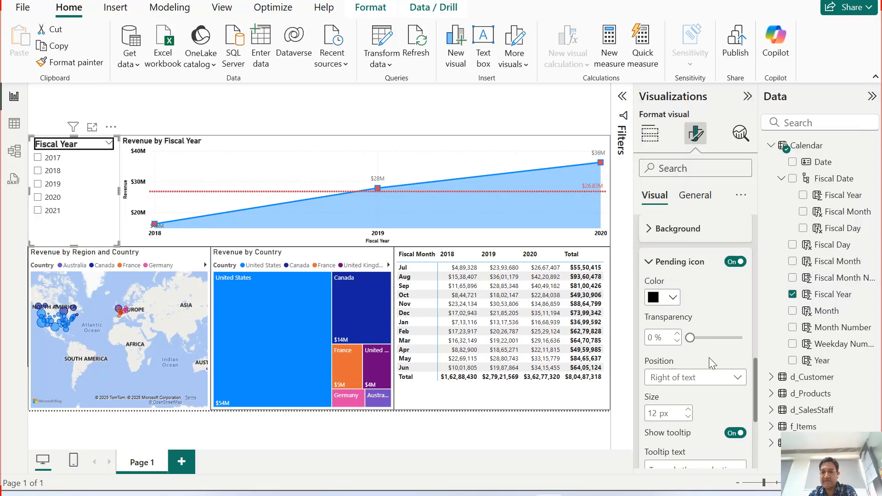
Format the slicer's values in bold black text at font size 13.
{"action": "scroll", "coordinate": [709, 357], "scroll_direction": "down", "scroll_amount": 4}
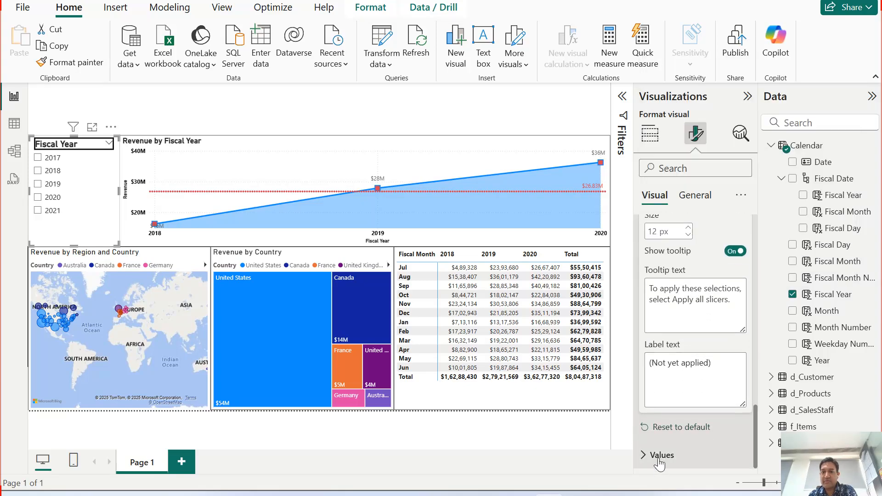
{"action": "left_click", "coordinate": [661, 455]}
{"action": "scroll", "coordinate": [680, 419], "scroll_direction": "down", "scroll_amount": 4}
{"action": "left_click", "coordinate": [653, 336]}
{"action": "left_click", "coordinate": [663, 375]}
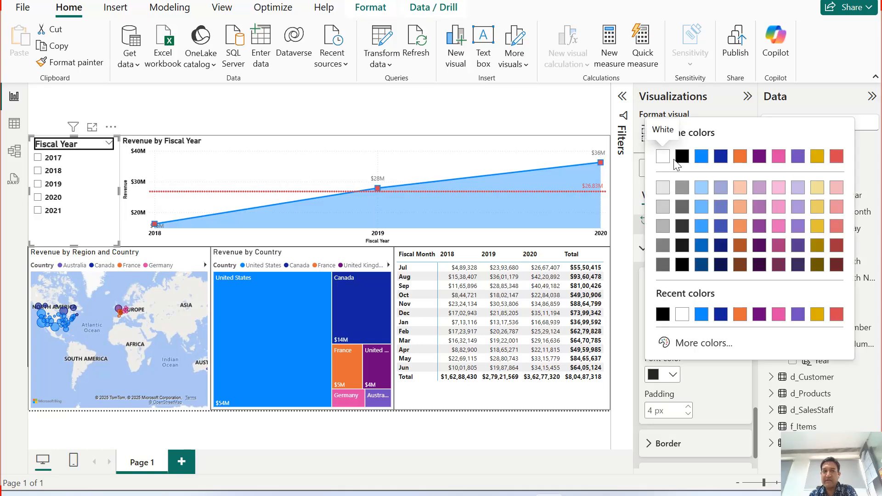
{"action": "left_click", "coordinate": [682, 157]}
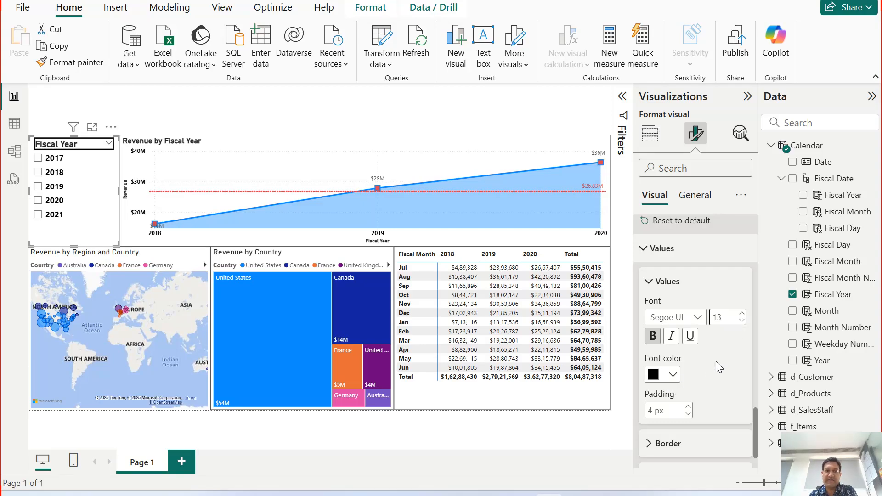
Try top and bottom borders on the slicer's values and turn them off again.
{"action": "scroll", "coordinate": [662, 403], "scroll_direction": "down", "scroll_amount": 2}
{"action": "left_click", "coordinate": [661, 402]}
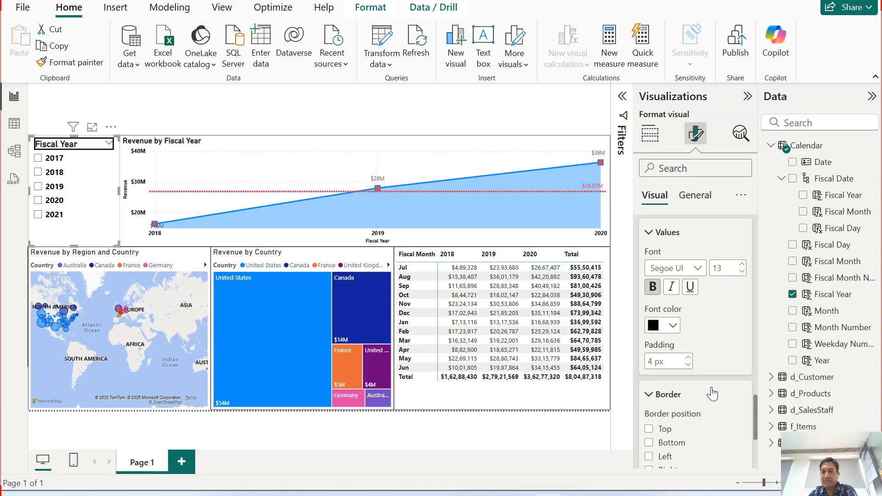
{"action": "scroll", "coordinate": [712, 383], "scroll_direction": "down", "scroll_amount": 5}
{"action": "scroll", "coordinate": [710, 382], "scroll_direction": "down", "scroll_amount": 1}
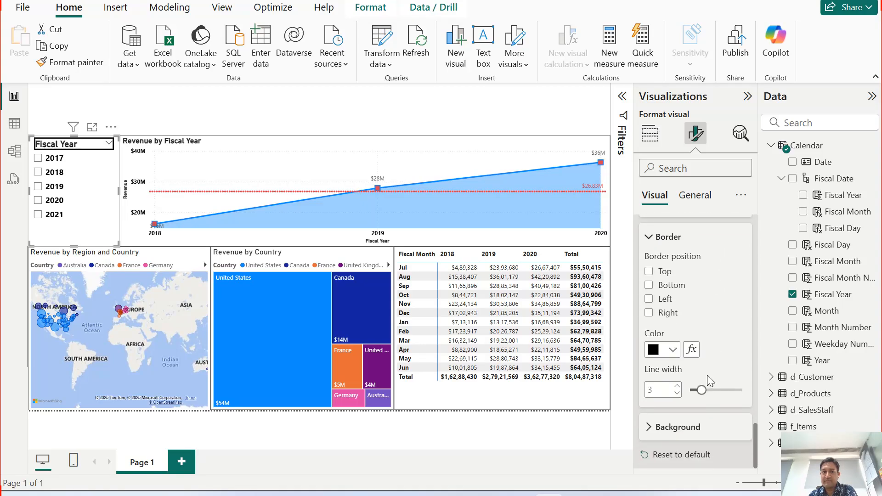
{"action": "left_click", "coordinate": [651, 271]}
{"action": "left_click", "coordinate": [650, 285]}
{"action": "left_click", "coordinate": [649, 272]}
{"action": "left_click", "coordinate": [648, 286]}
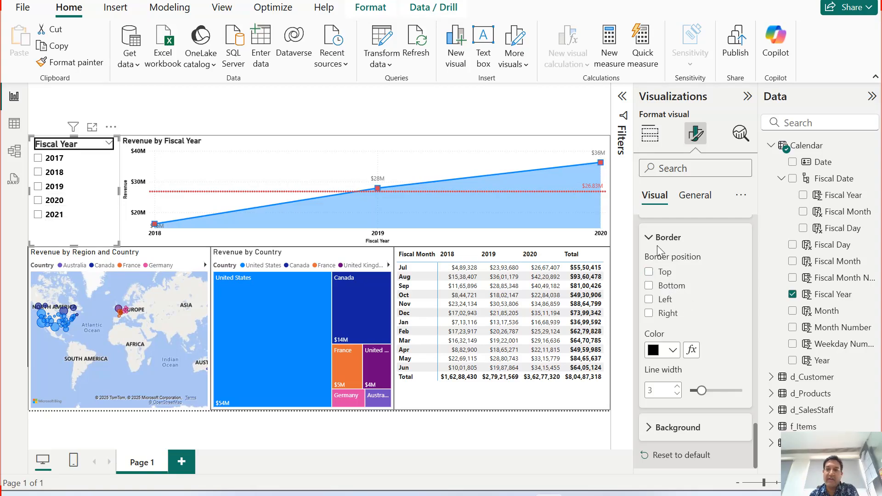
{"action": "left_click", "coordinate": [649, 237]}
Remove the top, bottom, left and right borders from the slicer header.
{"action": "scroll", "coordinate": [673, 287], "scroll_direction": "up", "scroll_amount": 4}
{"action": "scroll", "coordinate": [681, 313], "scroll_direction": "up", "scroll_amount": 6}
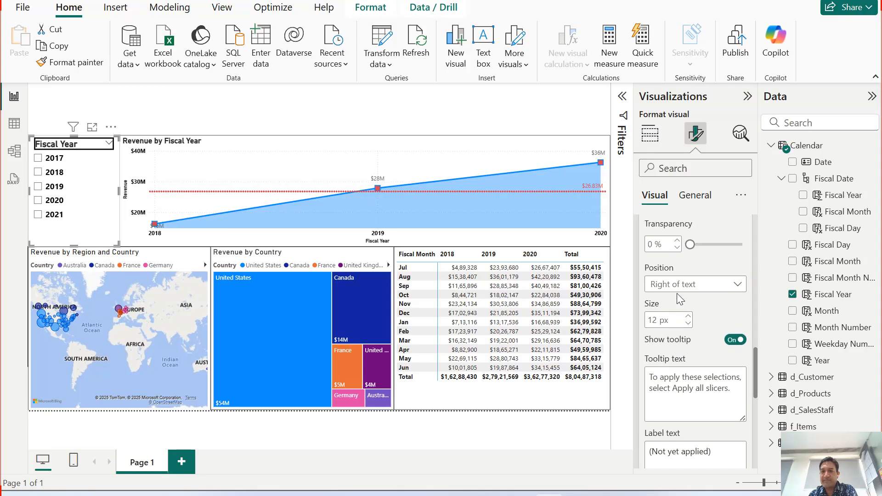
{"action": "scroll", "coordinate": [692, 340], "scroll_direction": "up", "scroll_amount": 3}
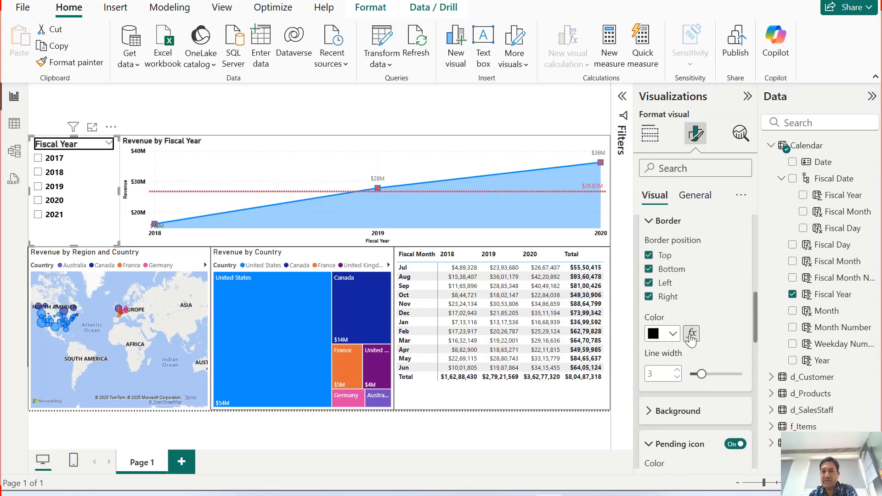
{"action": "left_click", "coordinate": [664, 269]}
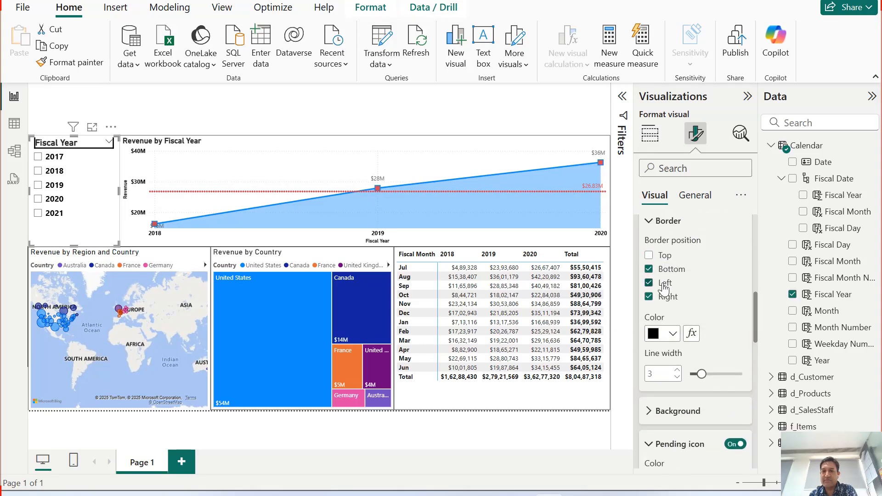
{"action": "left_click", "coordinate": [665, 284]}
{"action": "left_click", "coordinate": [665, 270]}
{"action": "left_click", "coordinate": [664, 297]}
{"action": "left_click", "coordinate": [676, 224]}
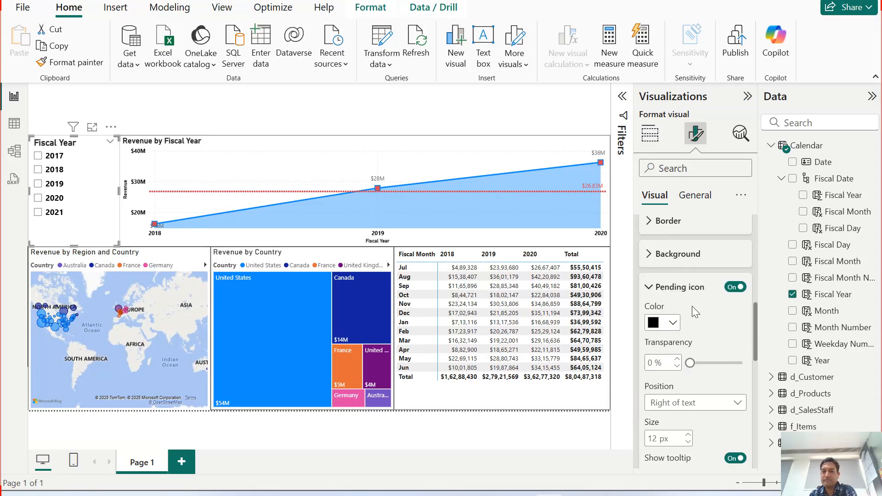
Review the font and border settings of the slicer's values, and collapse all the visual formatting sections.
{"action": "left_click", "coordinate": [665, 290]}
{"action": "scroll", "coordinate": [680, 363], "scroll_direction": "up", "scroll_amount": 3}
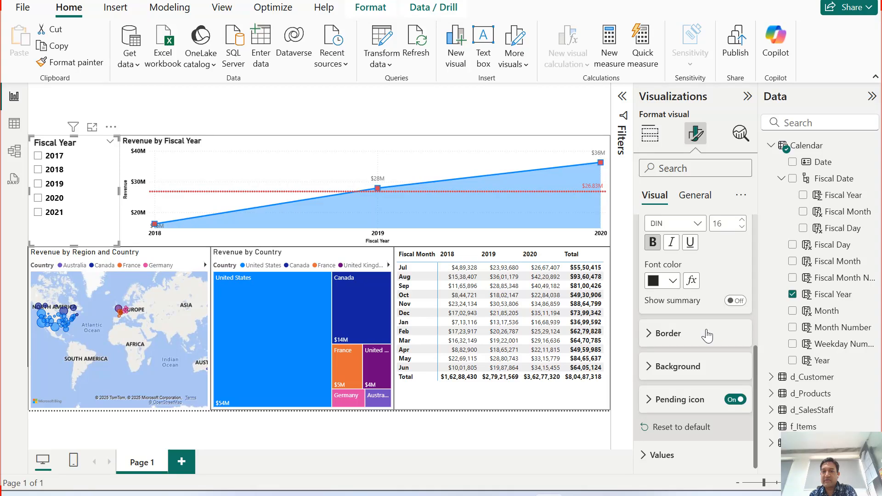
{"action": "left_click", "coordinate": [663, 455]}
{"action": "scroll", "coordinate": [696, 345], "scroll_direction": "down", "scroll_amount": 5}
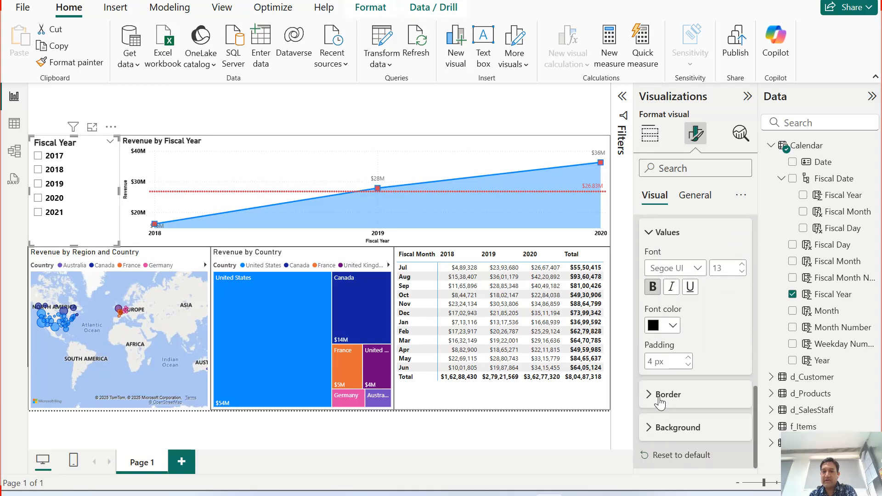
{"action": "left_click", "coordinate": [683, 395]}
{"action": "scroll", "coordinate": [683, 397], "scroll_direction": "down", "scroll_amount": 3}
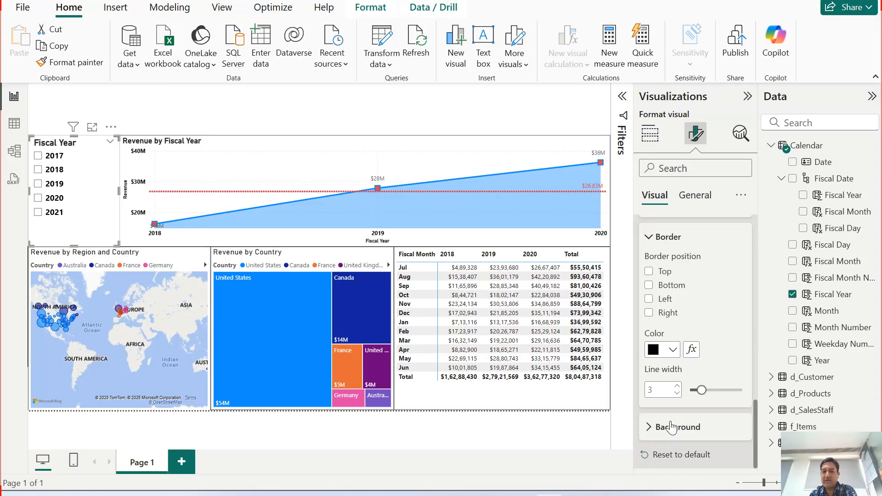
{"action": "scroll", "coordinate": [679, 313], "scroll_direction": "up", "scroll_amount": 2}
{"action": "left_click", "coordinate": [674, 315]}
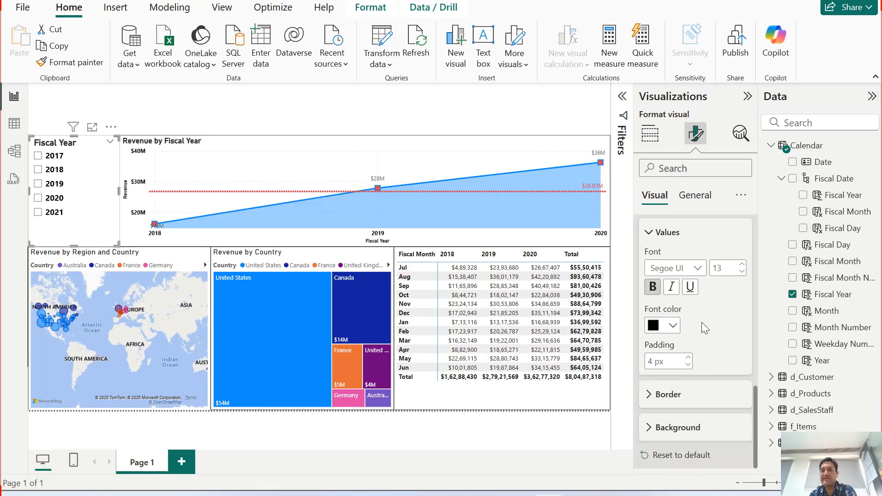
{"action": "left_click", "coordinate": [663, 230]}
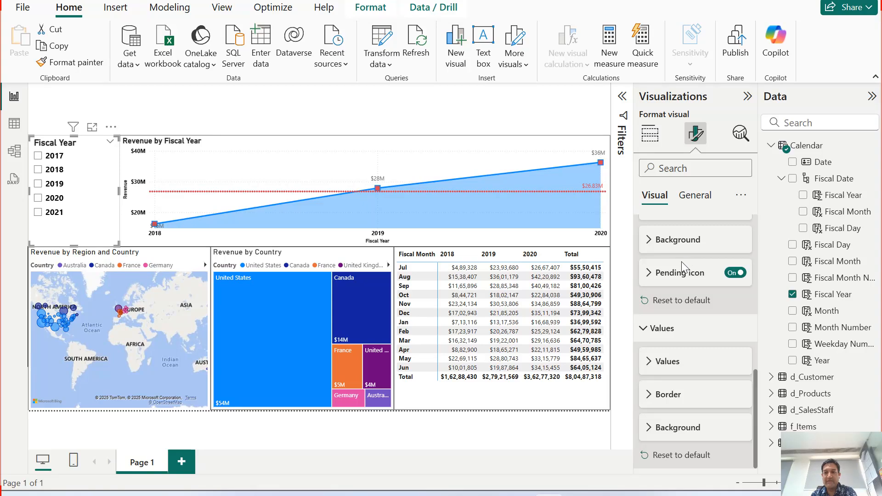
{"action": "scroll", "coordinate": [662, 279], "scroll_direction": "up", "scroll_amount": 5}
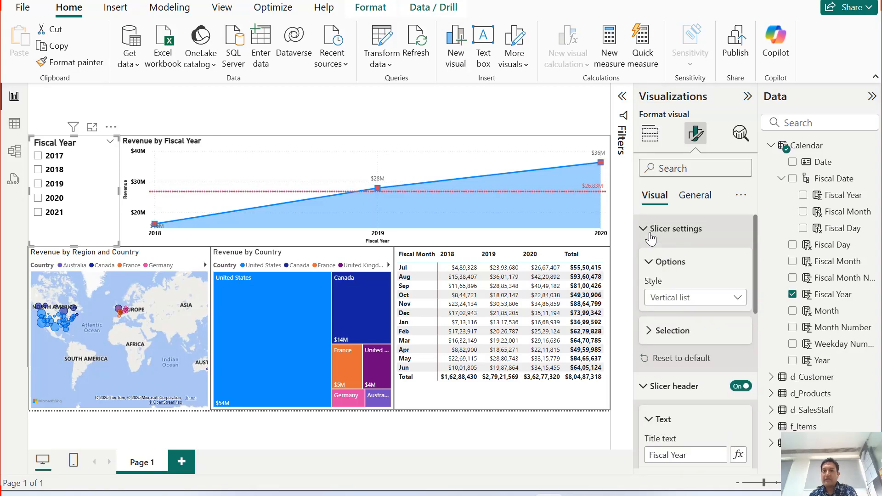
{"action": "left_click", "coordinate": [666, 229]}
{"action": "left_click", "coordinate": [669, 256]}
{"action": "left_click", "coordinate": [665, 287]}
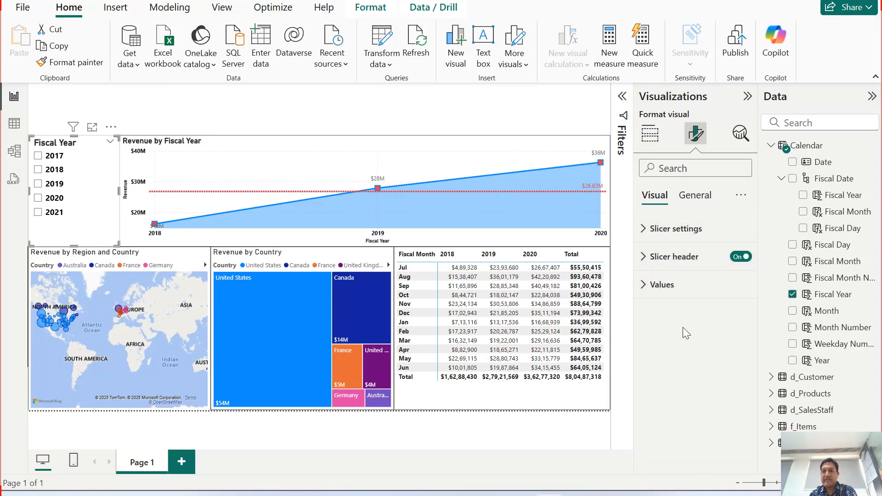
Check the slicer's size properties, and turn its title on and off again.
{"action": "left_click", "coordinate": [695, 195]}
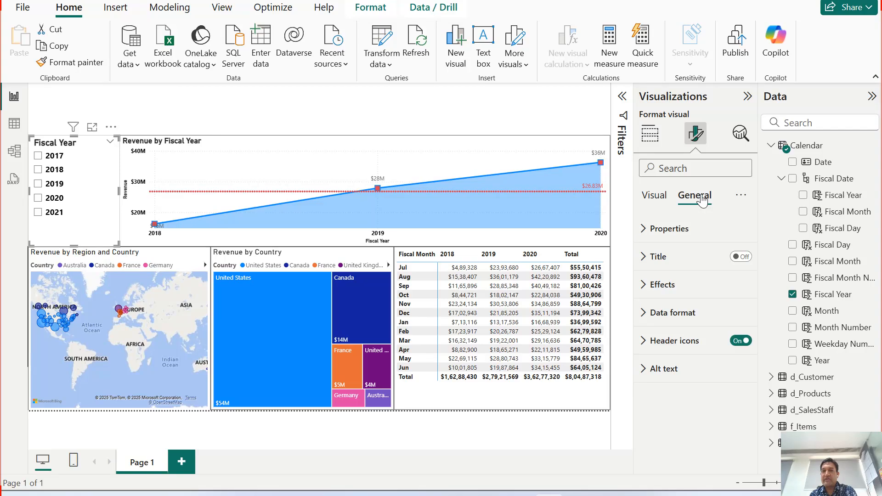
{"action": "left_click", "coordinate": [671, 230]}
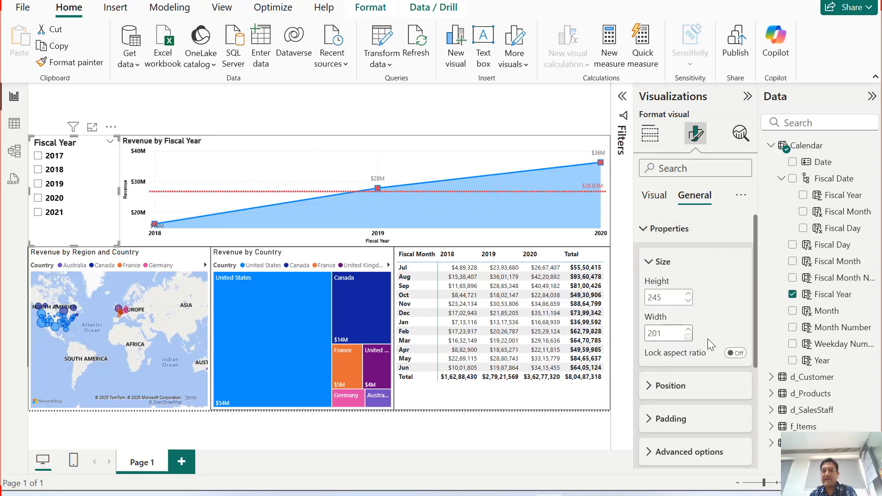
{"action": "left_click", "coordinate": [703, 229]}
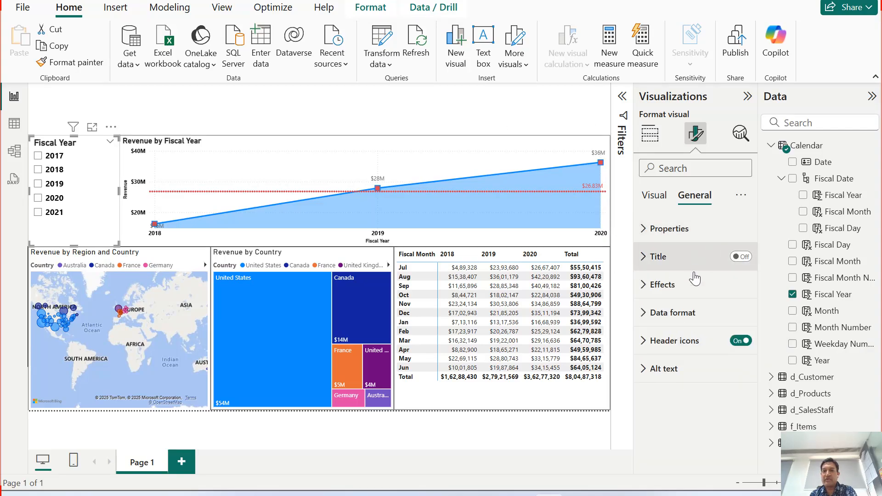
{"action": "left_click", "coordinate": [740, 257]}
{"action": "left_click", "coordinate": [739, 257]}
Add a black visual border 2 px wide around the slicer, and collapse its effects settings.
{"action": "left_click", "coordinate": [660, 286]}
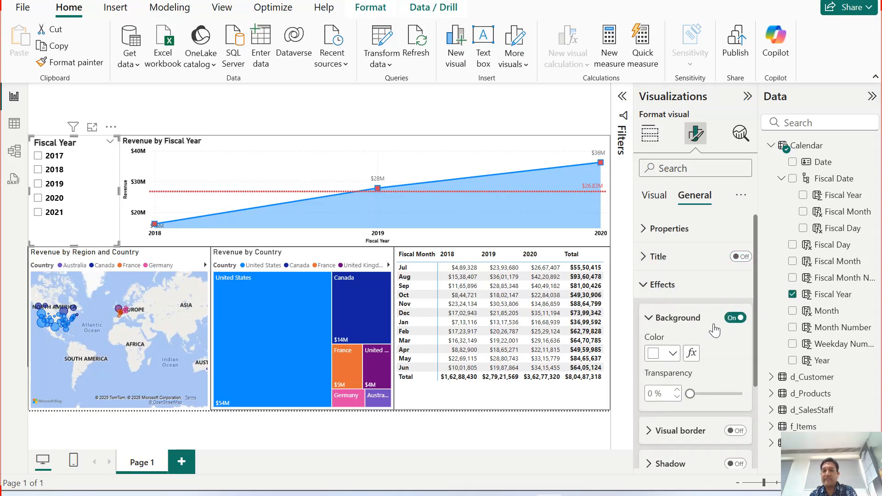
{"action": "scroll", "coordinate": [715, 330], "scroll_direction": "down", "scroll_amount": 2}
{"action": "left_click", "coordinate": [735, 362]}
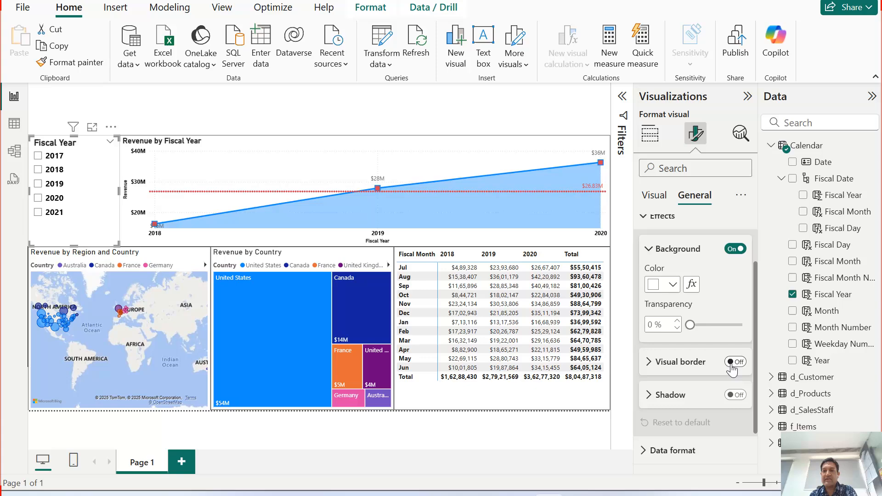
{"action": "left_click", "coordinate": [649, 362]}
{"action": "scroll", "coordinate": [667, 360], "scroll_direction": "down", "scroll_amount": 3}
{"action": "left_click", "coordinate": [675, 261]}
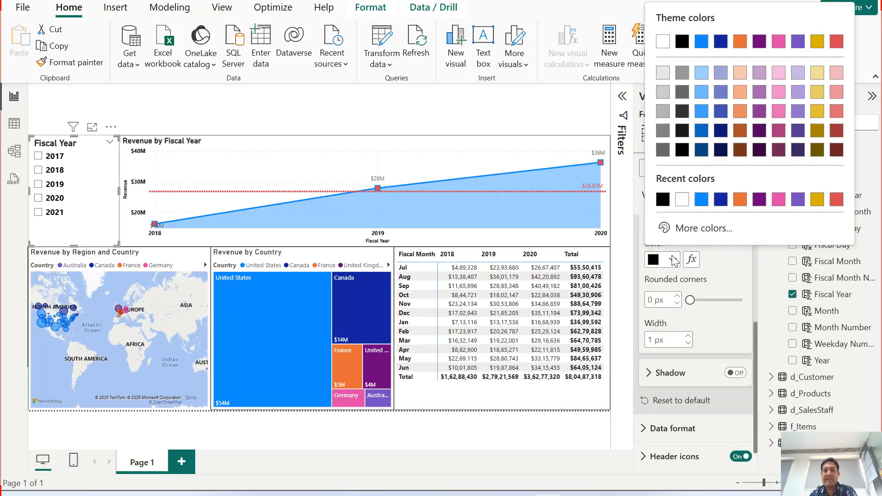
{"action": "left_click", "coordinate": [665, 201]}
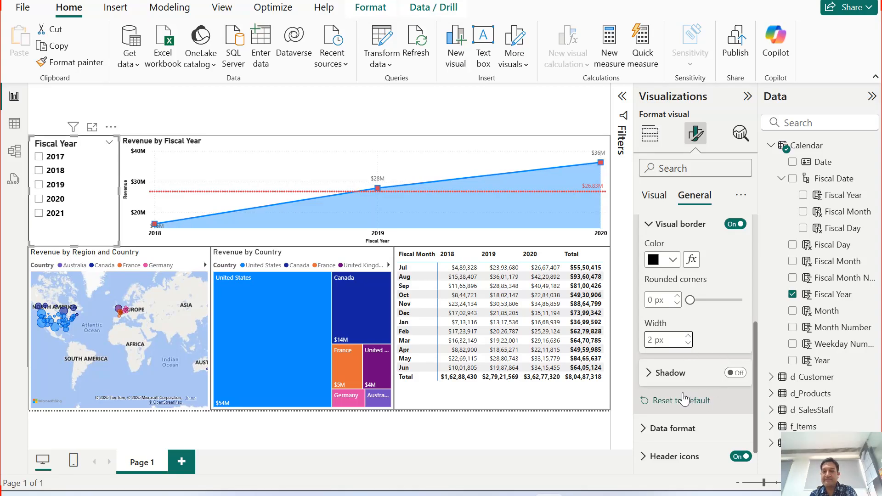
{"action": "left_click", "coordinate": [660, 226]}
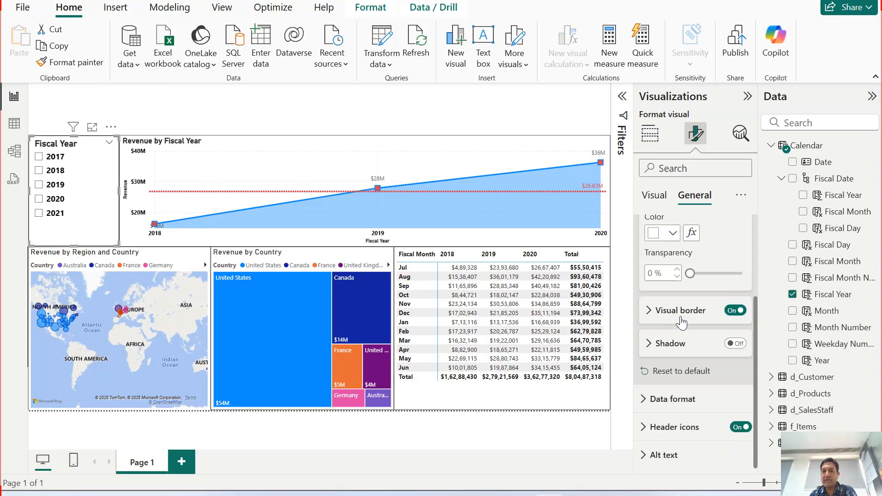
{"action": "scroll", "coordinate": [660, 323], "scroll_direction": "up", "scroll_amount": 3}
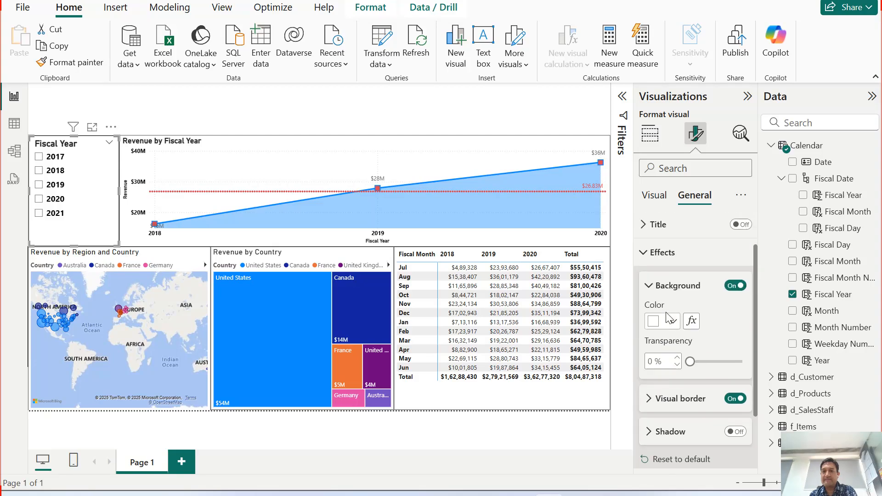
{"action": "left_click", "coordinate": [663, 320]}
{"action": "left_click", "coordinate": [661, 285]}
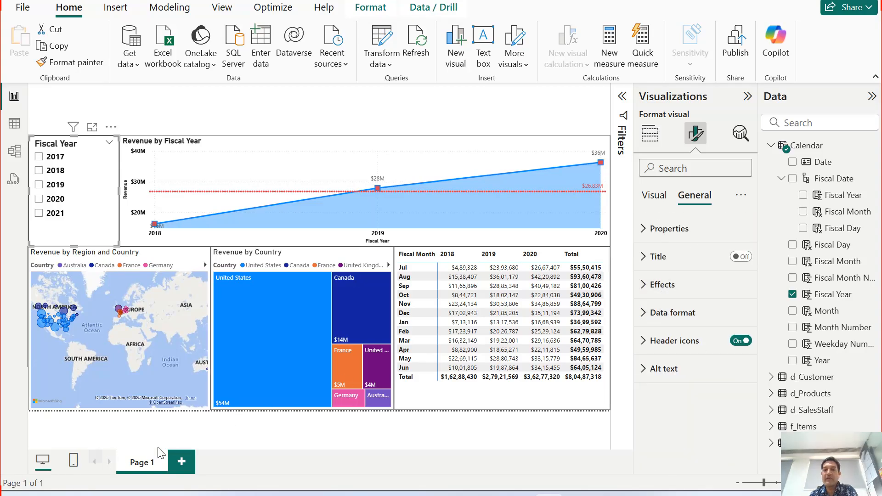
Examine the slicer's data format, header icon and alt text settings, and collapse those sections.
{"action": "left_click", "coordinate": [667, 323]}
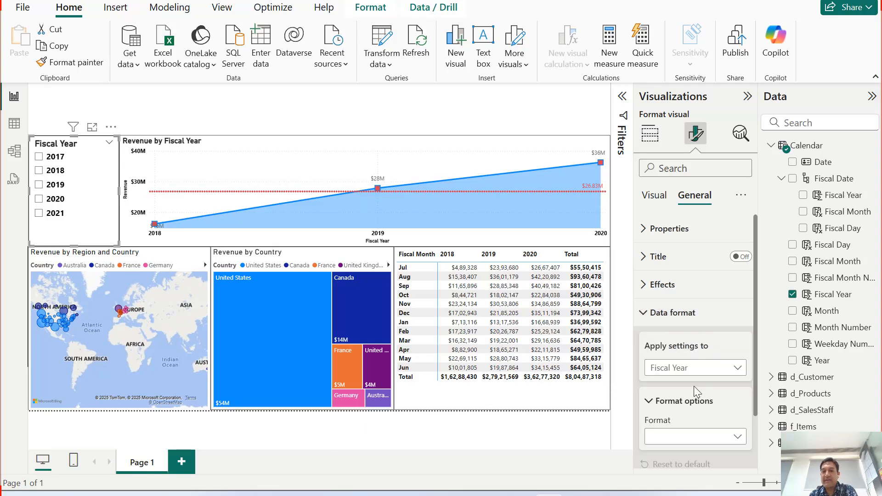
{"action": "scroll", "coordinate": [694, 386], "scroll_direction": "down", "scroll_amount": 3}
{"action": "left_click", "coordinate": [644, 427]}
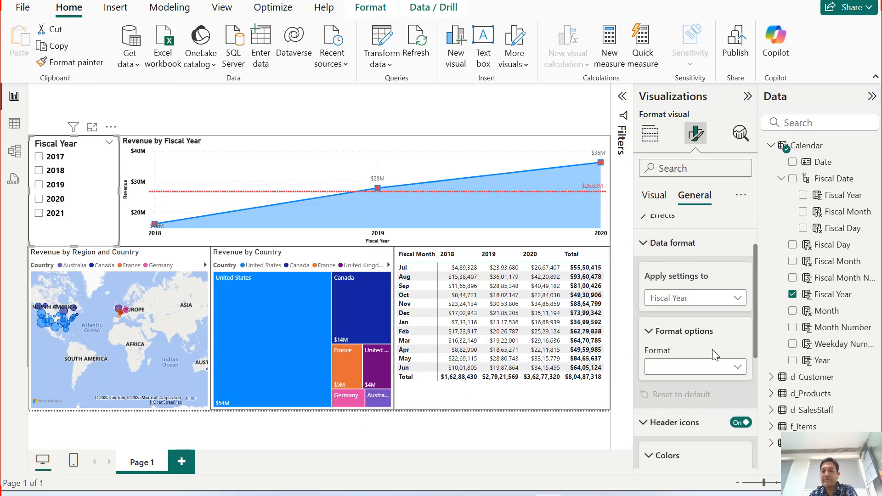
{"action": "scroll", "coordinate": [699, 338], "scroll_direction": "down", "scroll_amount": 3}
{"action": "scroll", "coordinate": [699, 333], "scroll_direction": "down", "scroll_amount": 3}
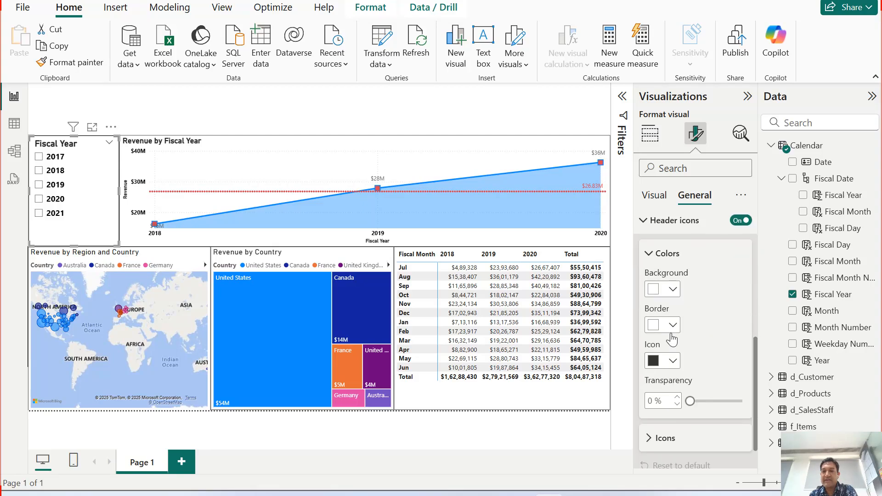
{"action": "left_click", "coordinate": [668, 399]}
{"action": "scroll", "coordinate": [707, 381], "scroll_direction": "down", "scroll_amount": 5}
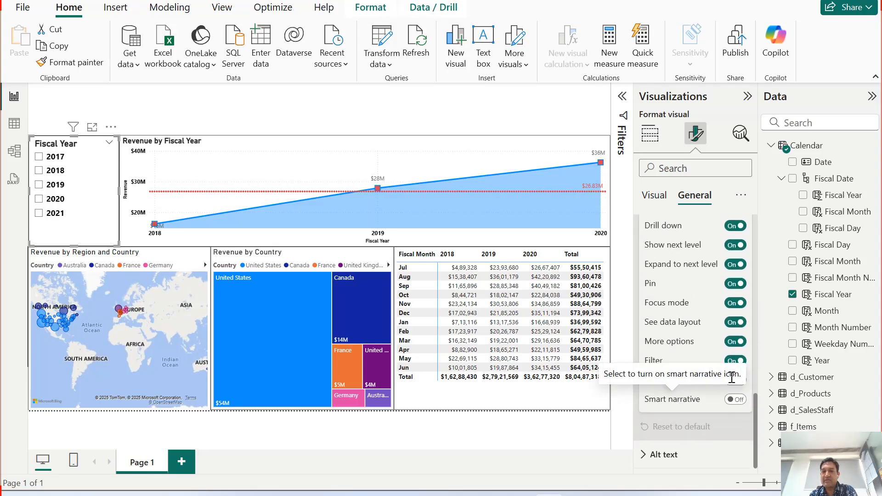
{"action": "left_click", "coordinate": [664, 454]}
{"action": "scroll", "coordinate": [669, 386], "scroll_direction": "down", "scroll_amount": 1}
{"action": "scroll", "coordinate": [669, 386], "scroll_direction": "down", "scroll_amount": 1}
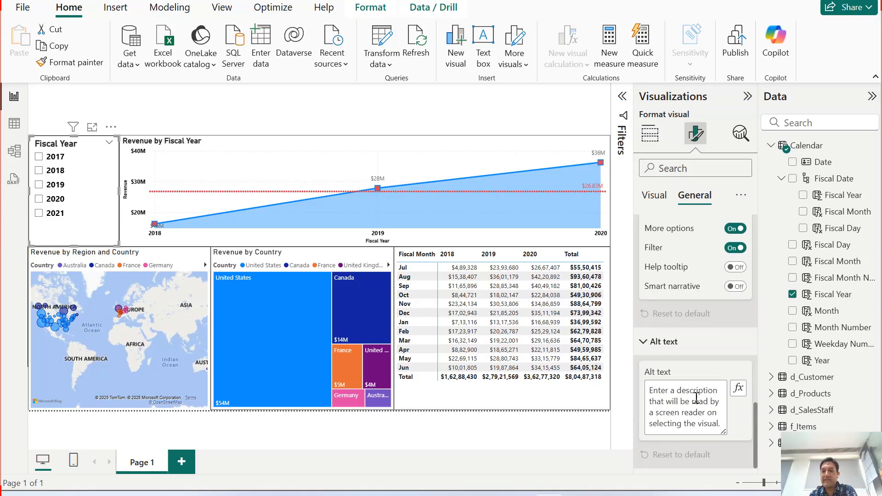
{"action": "scroll", "coordinate": [693, 393], "scroll_direction": "up", "scroll_amount": 6}
{"action": "left_click", "coordinate": [674, 313]}
{"action": "left_click", "coordinate": [675, 340]}
{"action": "left_click", "coordinate": [675, 368]}
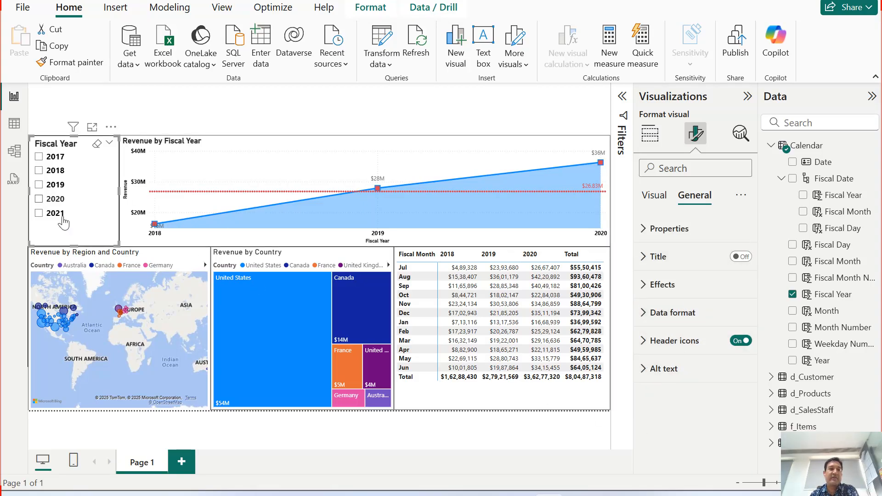
Filter the report to fiscal year 2018 and expand the revenue chart down to fiscal months.
{"action": "left_click", "coordinate": [57, 173]}
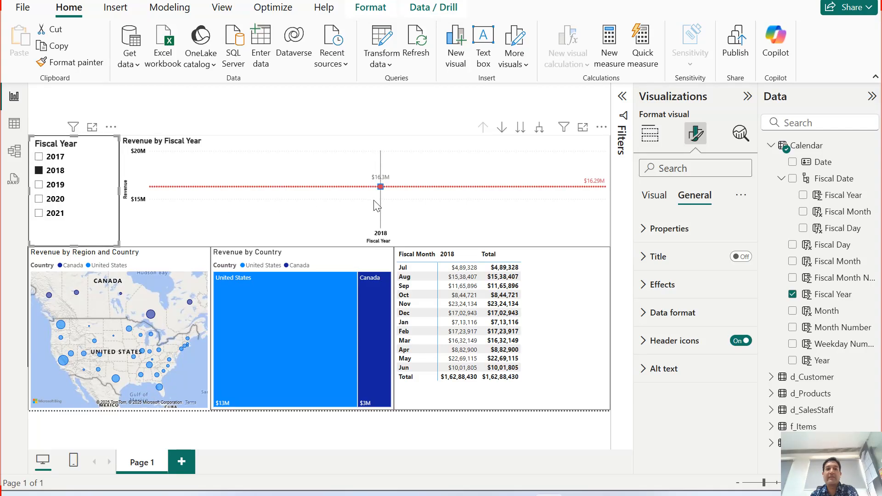
{"action": "left_click", "coordinate": [523, 206]}
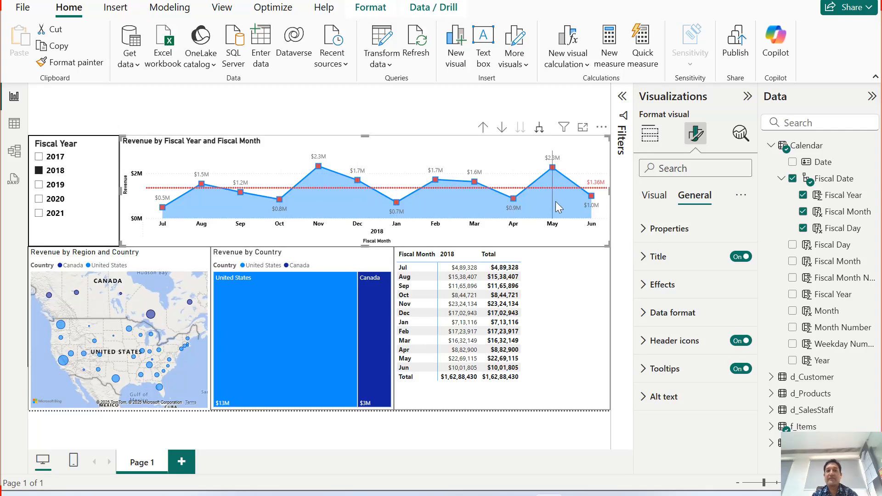
Filter the report by 2019, 2017, 2018, 2019, 2020 and 2021 in turn and compare the visuals for each fiscal year.
{"action": "left_click", "coordinate": [55, 184]}
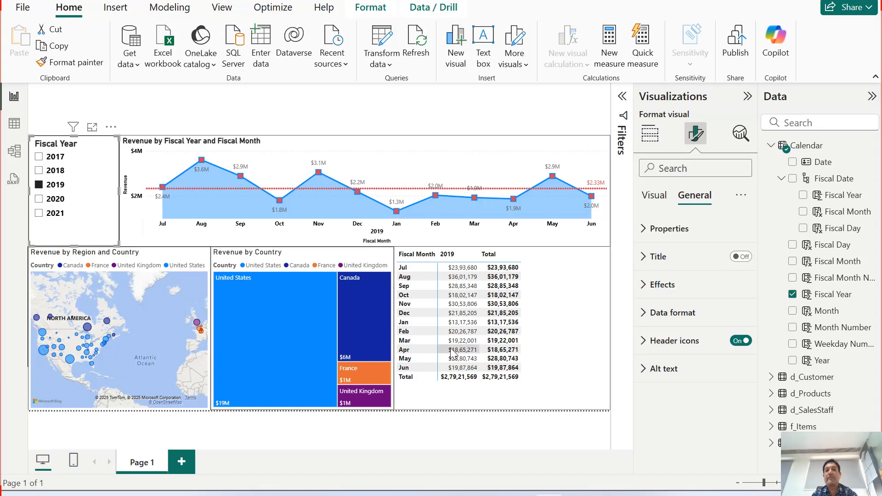
{"action": "left_click", "coordinate": [53, 156]}
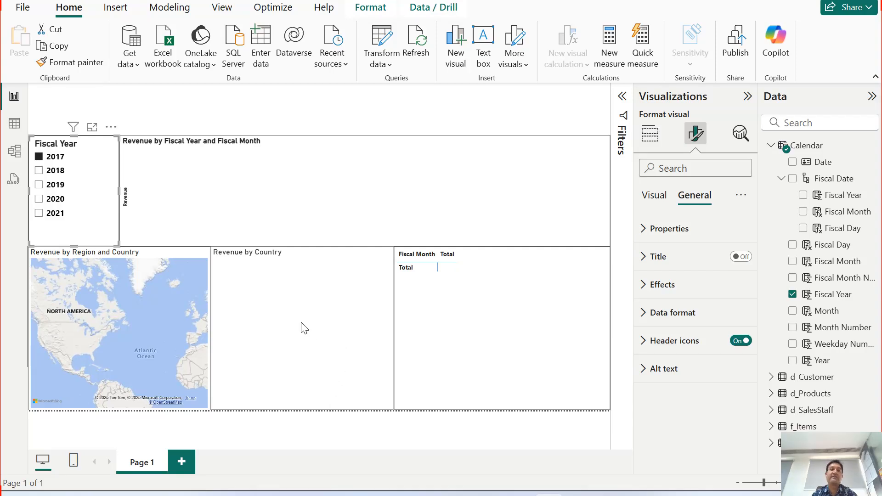
{"action": "left_click", "coordinate": [54, 170]}
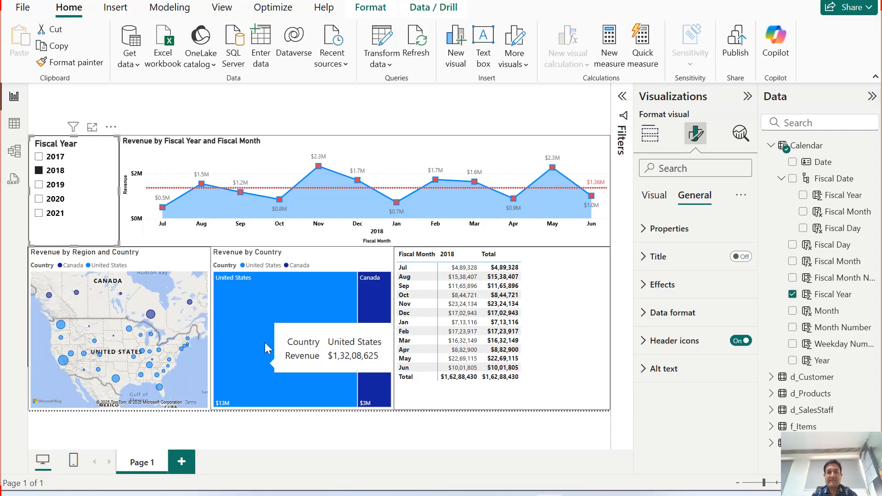
{"action": "left_click", "coordinate": [65, 186]}
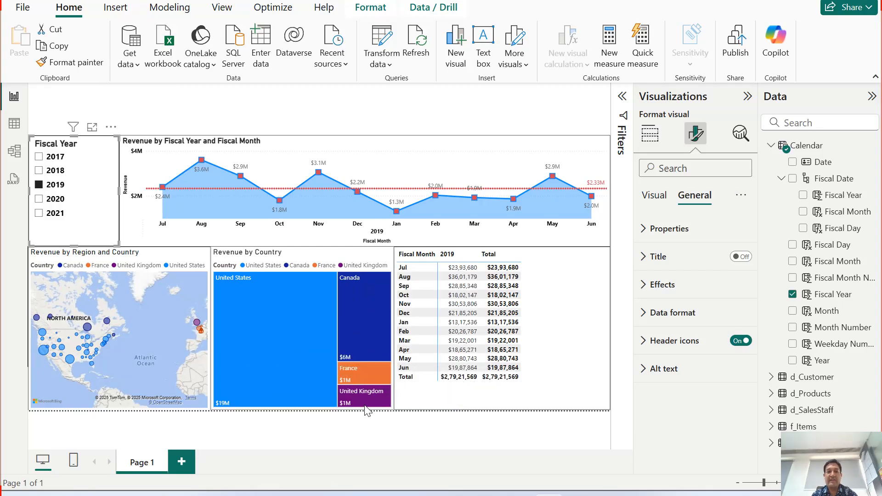
{"action": "left_click", "coordinate": [56, 199]}
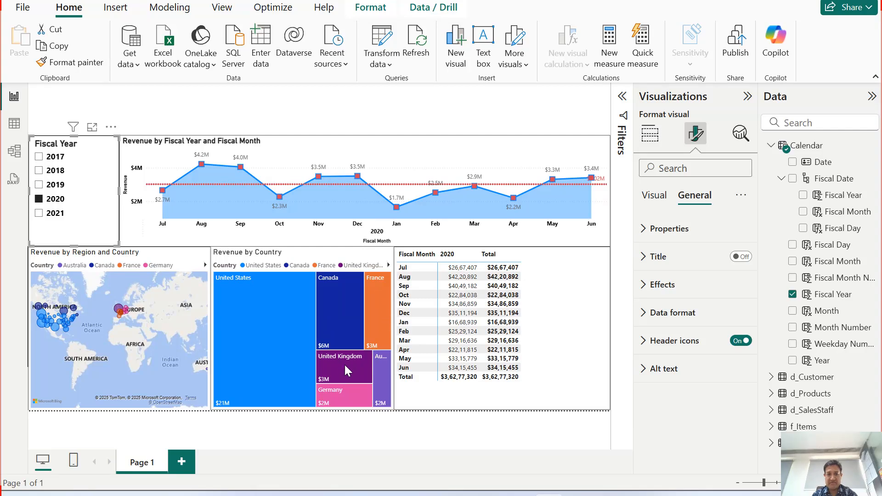
{"action": "mouse_move", "coordinate": [382, 369]}
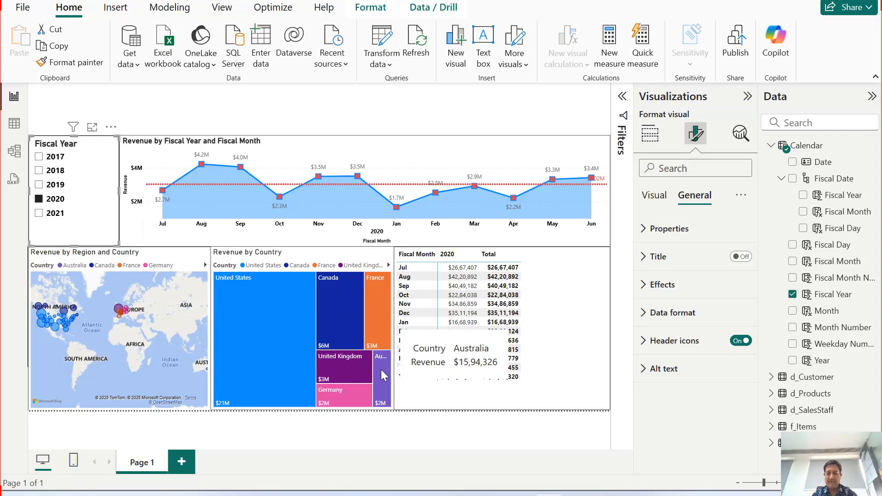
{"action": "left_click", "coordinate": [51, 213]}
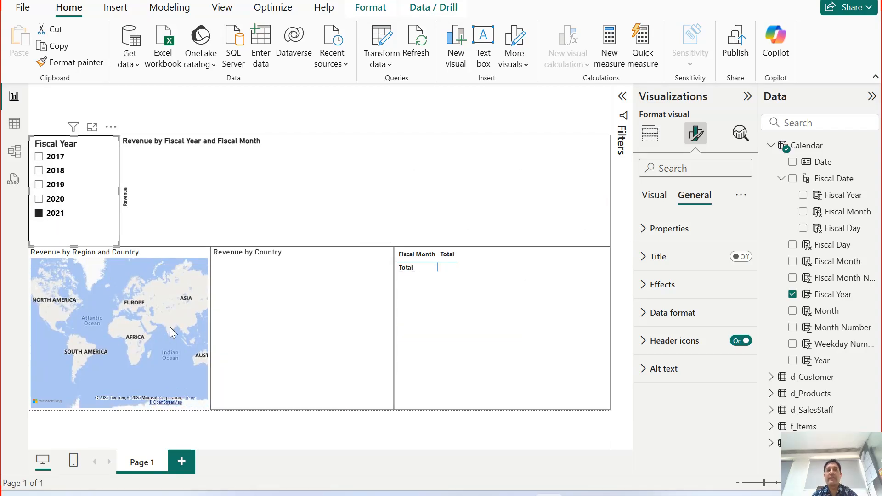
Filter the report by 2018, 2019 and 2020 once more, and clear the slicer's selection.
{"action": "left_click", "coordinate": [56, 171]}
{"action": "left_click", "coordinate": [55, 185]}
{"action": "left_click", "coordinate": [56, 199]}
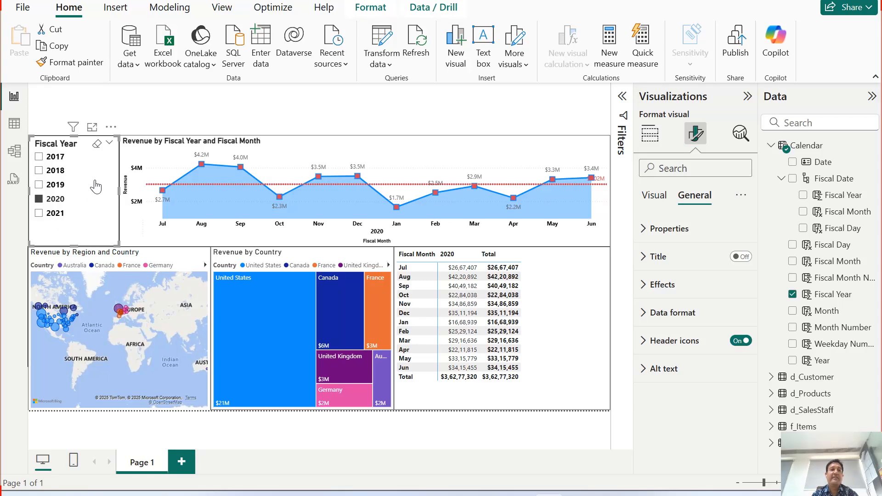
{"action": "left_click", "coordinate": [96, 145]}
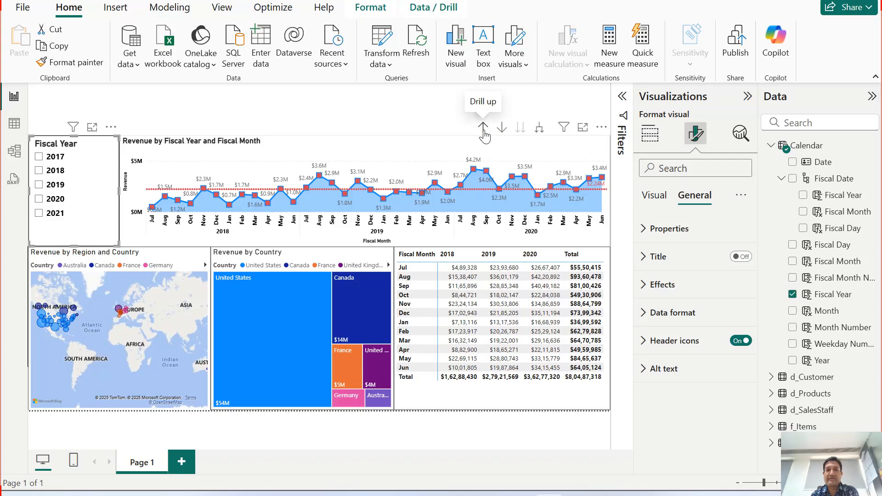
Drill the revenue chart up to fiscal years, expand it down to fiscal months again and deselect it.
{"action": "left_click", "coordinate": [483, 129]}
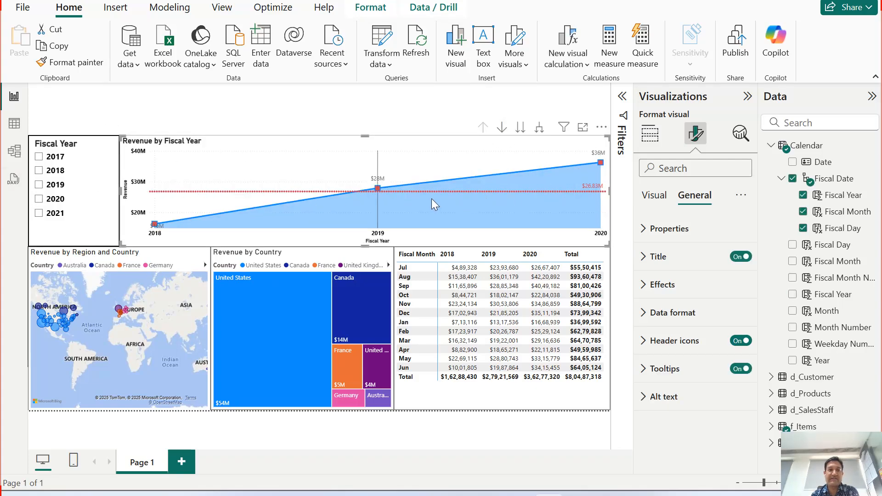
{"action": "left_click", "coordinate": [539, 129]}
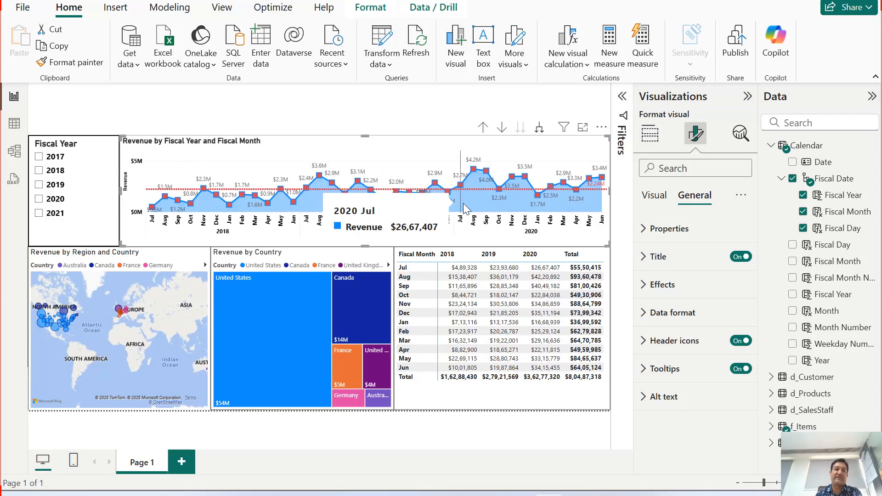
{"action": "left_click", "coordinate": [353, 110]}
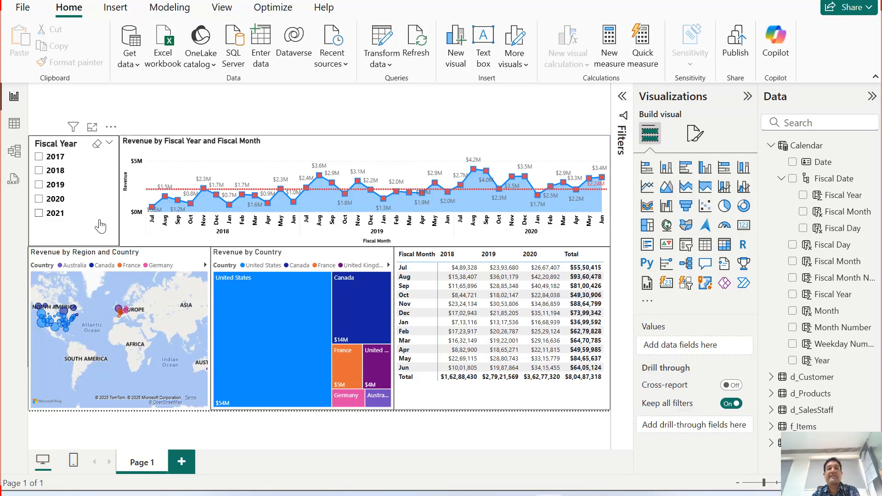
Select fiscal year 2021 in the slicer and clear that selection again.
{"action": "left_click", "coordinate": [78, 214]}
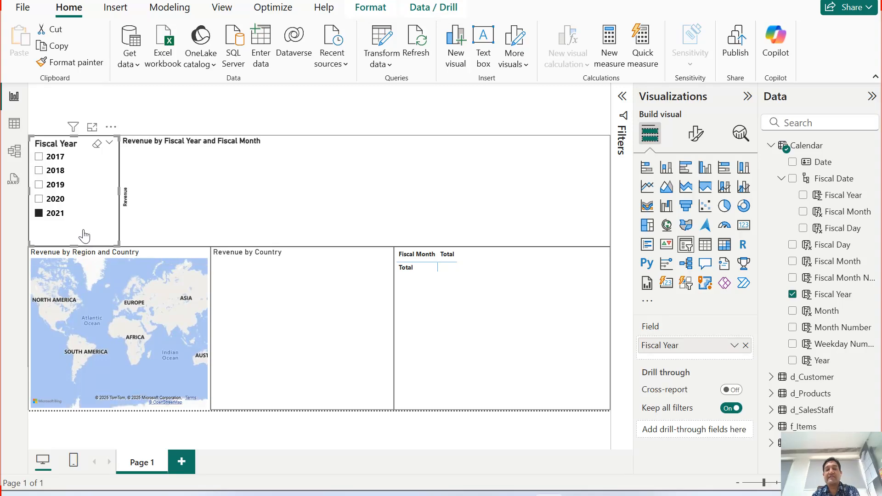
{"action": "left_click", "coordinate": [58, 217]}
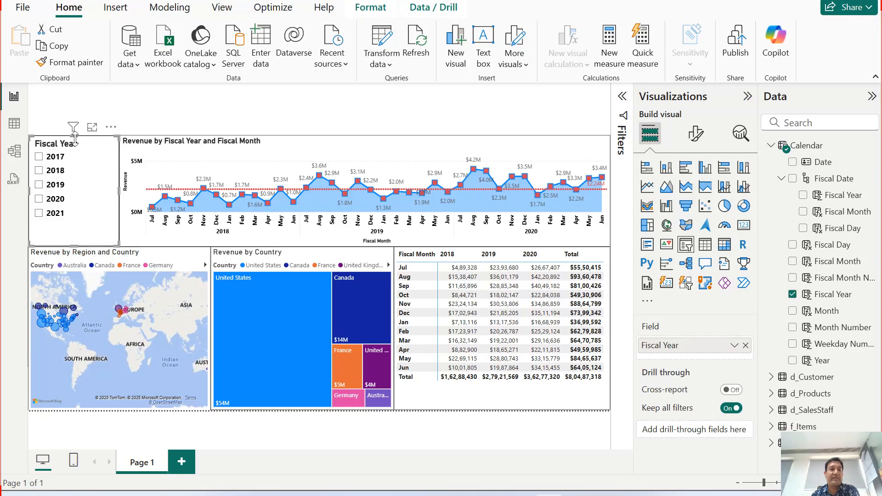
Shorten the slicer and the revenue chart by lowering their top edges to the same level, leaving free space above them.
{"action": "left_click_drag", "start_coordinate": [74, 136], "coordinate": [69, 156]}
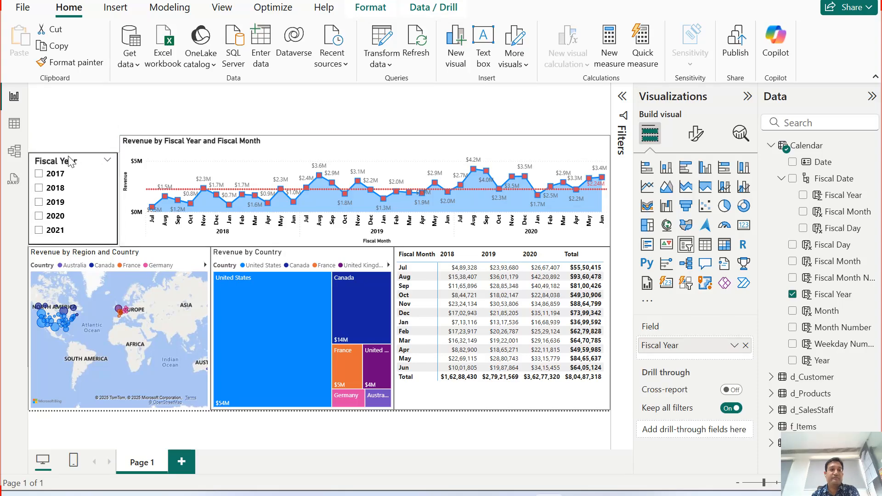
{"action": "left_click", "coordinate": [319, 144]}
{"action": "left_click_drag", "start_coordinate": [366, 135], "coordinate": [367, 154]}
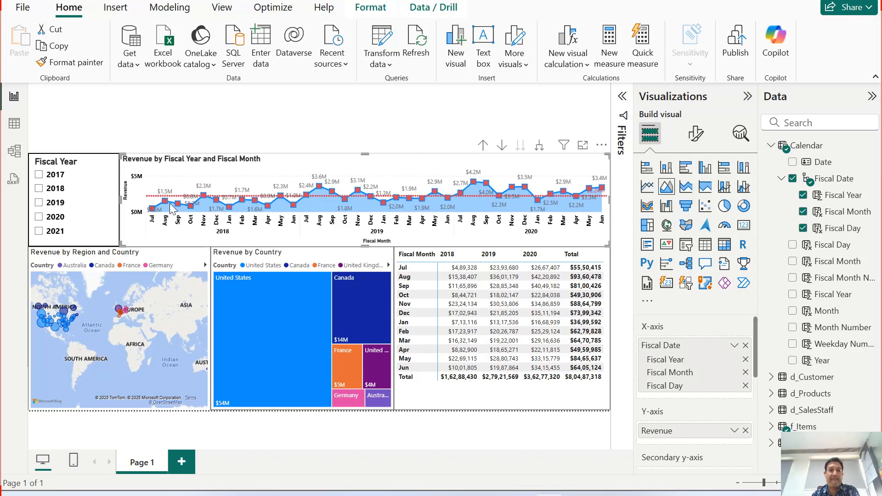
{"action": "left_click", "coordinate": [437, 124]}
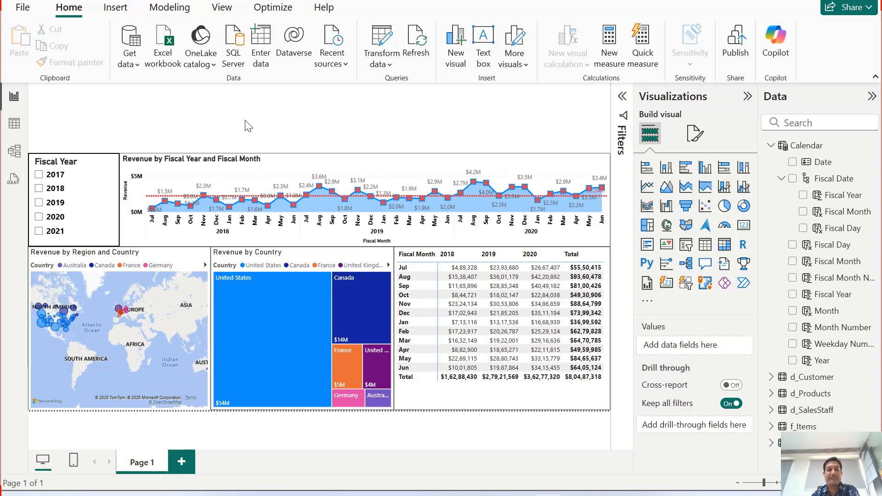
Insert the AW Banner HC image from the POWERBI_VIDEO_TUTORIAL folder into the report page.
{"action": "left_click", "coordinate": [115, 7]}
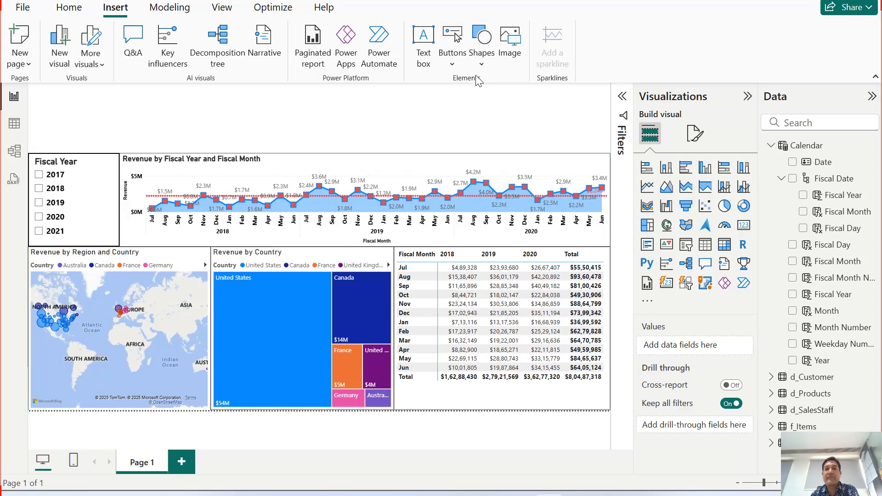
{"action": "left_click", "coordinate": [515, 45]}
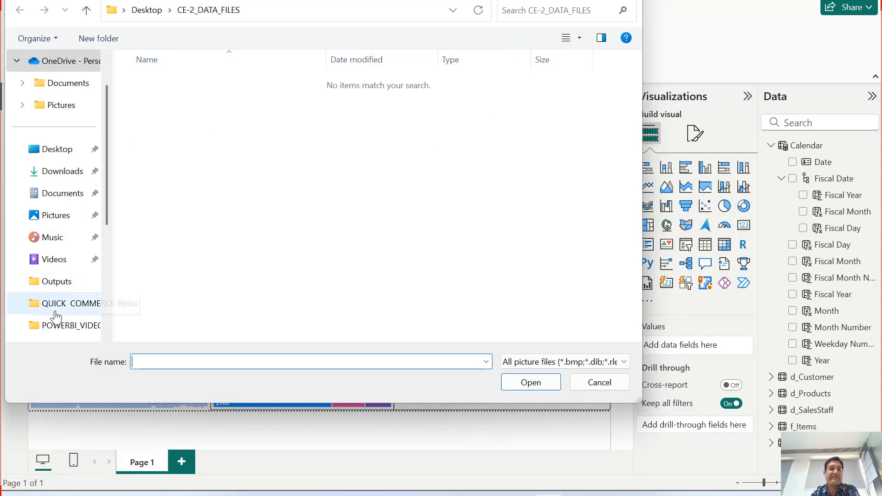
{"action": "left_click", "coordinate": [71, 326]}
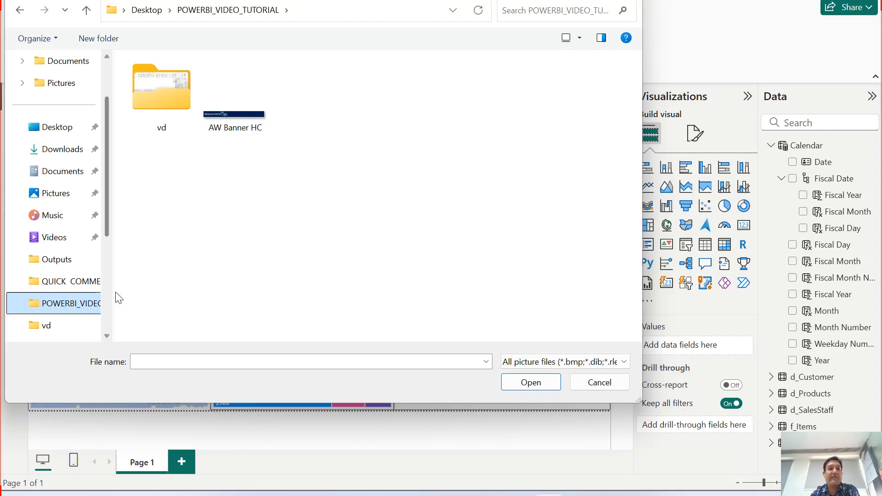
{"action": "left_click", "coordinate": [247, 119]}
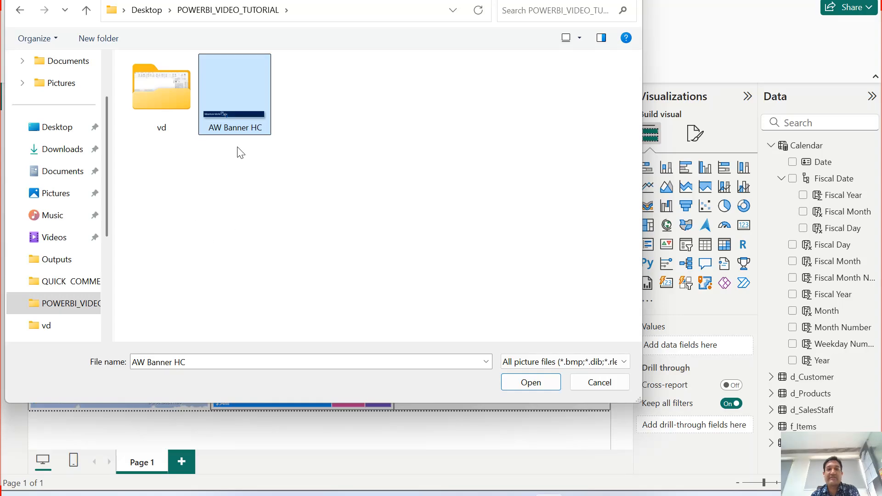
{"action": "left_click", "coordinate": [529, 383]}
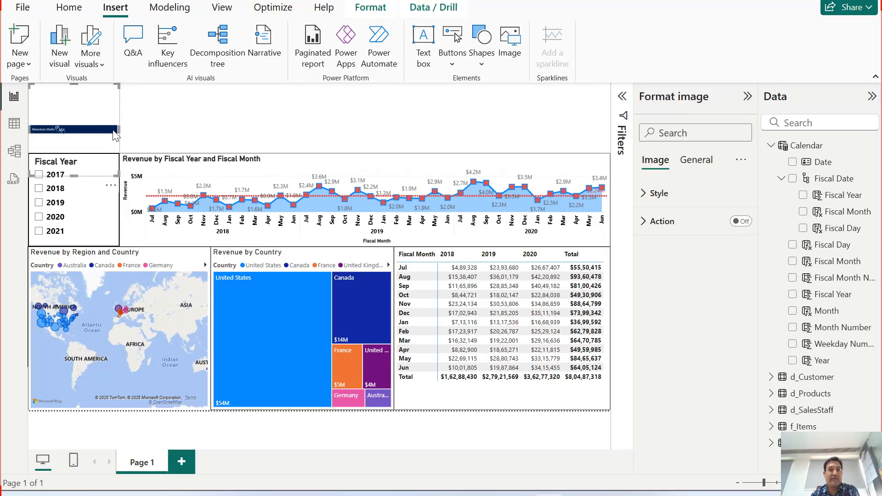
Widen the banner image to the full report width and reduce its height to fit the free space above the slicer and chart.
{"action": "left_click_drag", "start_coordinate": [129, 135], "coordinate": [609, 133]}
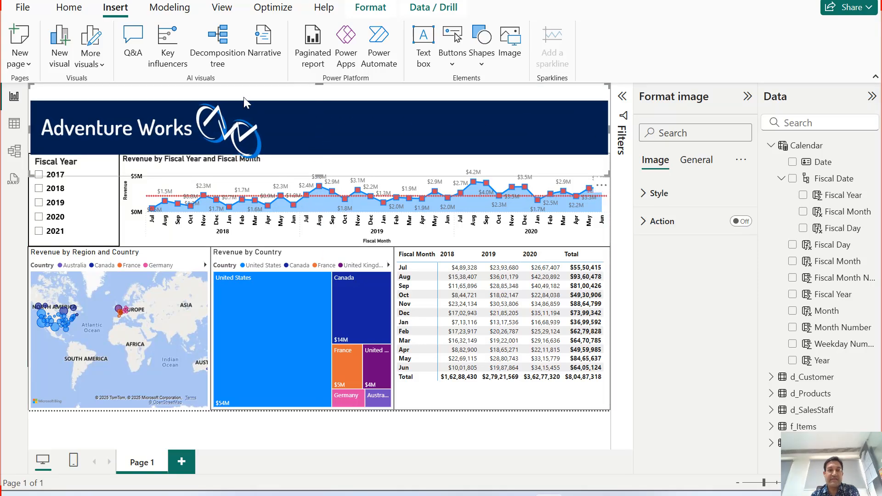
{"action": "left_click_drag", "start_coordinate": [319, 85], "coordinate": [318, 111]}
{"action": "left_click_drag", "start_coordinate": [317, 164], "coordinate": [321, 145]}
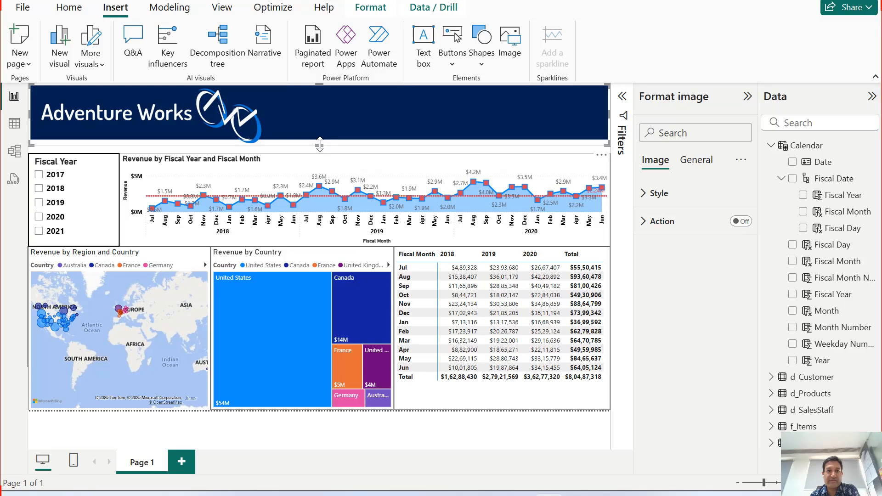
{"action": "left_click_drag", "start_coordinate": [322, 145], "coordinate": [325, 148]}
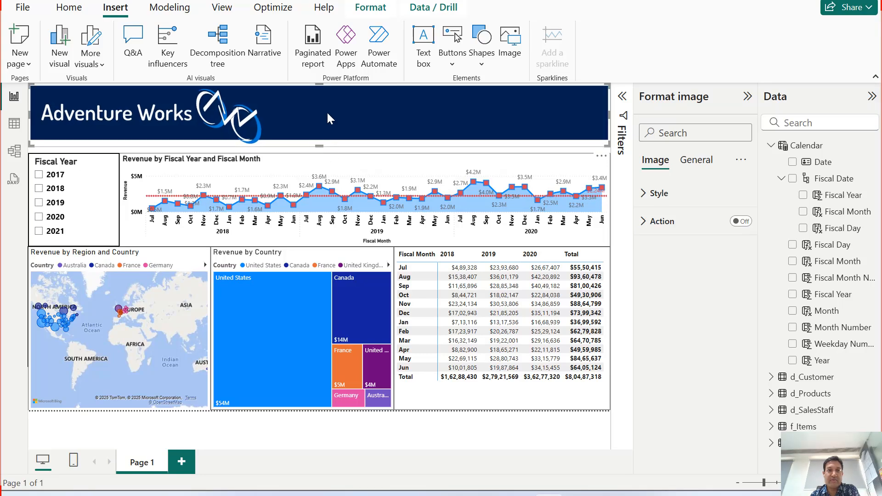
{"action": "left_click", "coordinate": [715, 193]}
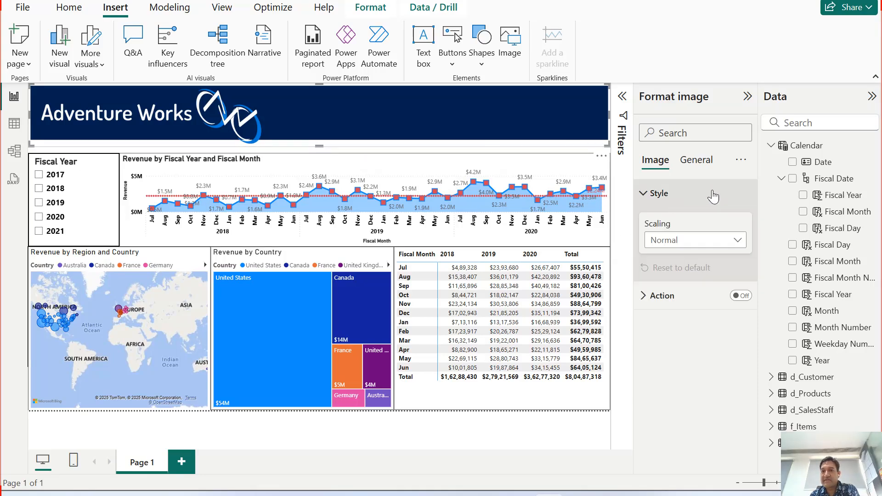
{"action": "left_click", "coordinate": [693, 241]}
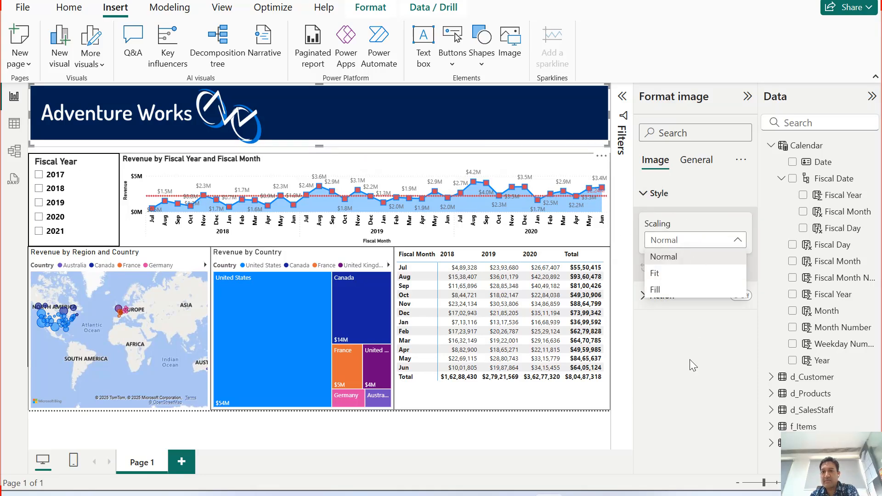
{"action": "left_click", "coordinate": [666, 299]}
{"action": "left_click", "coordinate": [666, 301]}
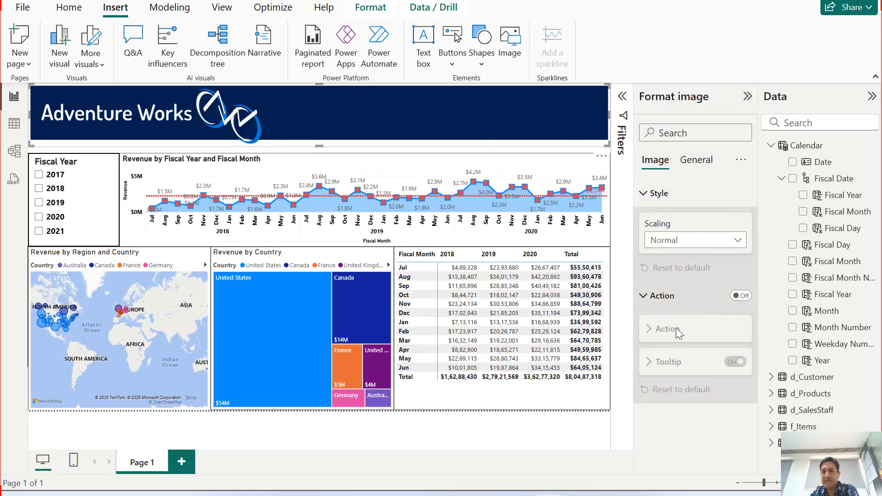
{"action": "left_click", "coordinate": [654, 193]}
{"action": "left_click", "coordinate": [649, 221]}
Give the banner image a black visual border 2 px wide and deselect it.
{"action": "left_click", "coordinate": [695, 160]}
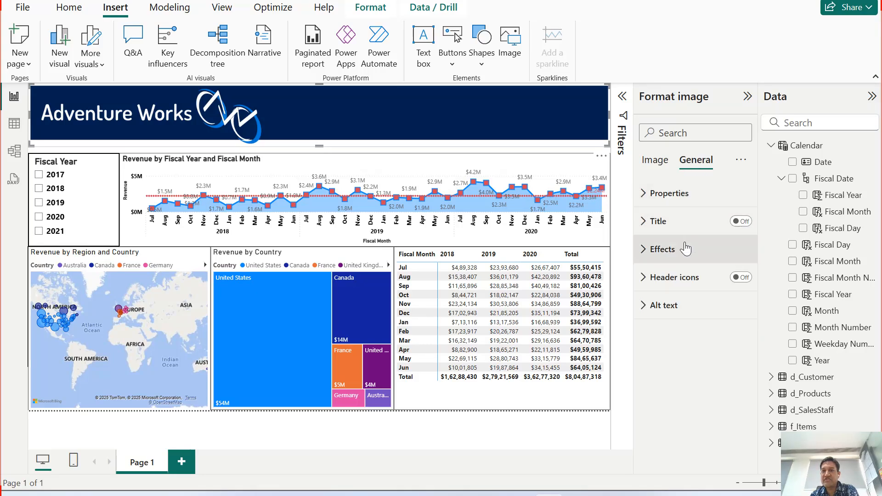
{"action": "left_click", "coordinate": [653, 249]}
{"action": "left_click", "coordinate": [735, 395]}
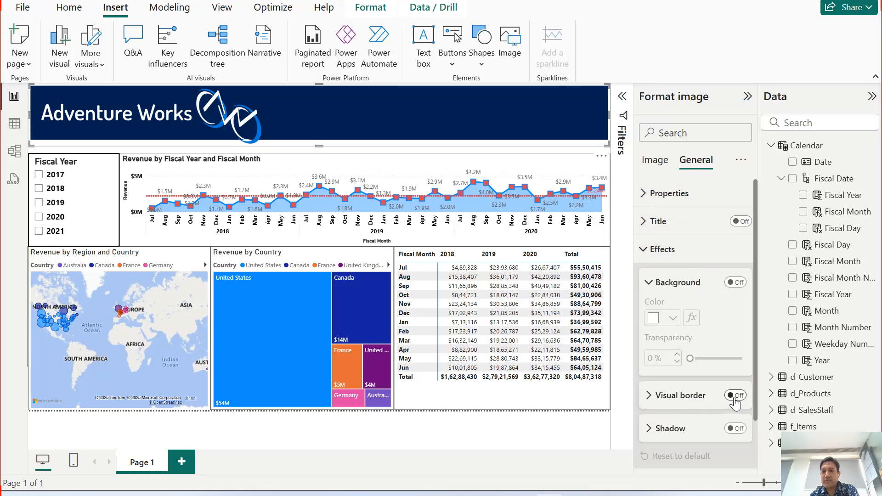
{"action": "left_click", "coordinate": [649, 396]}
{"action": "left_click", "coordinate": [670, 434]}
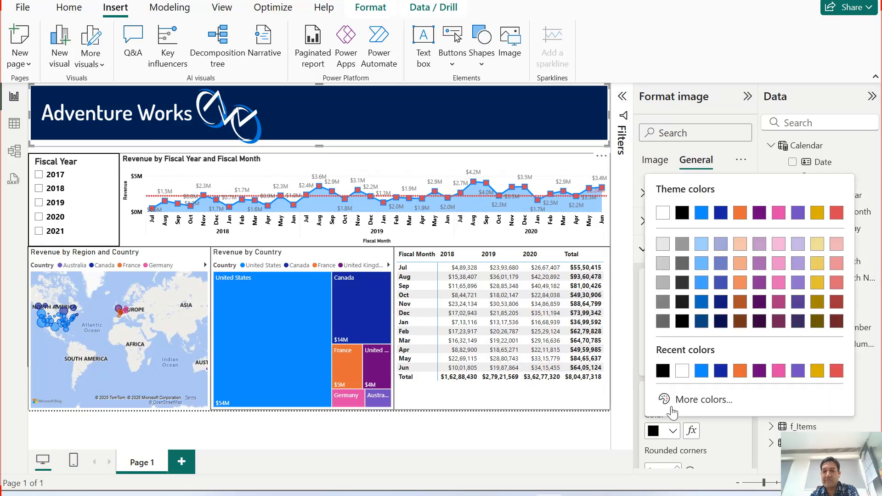
{"action": "left_click", "coordinate": [664, 366]}
{"action": "scroll", "coordinate": [671, 359], "scroll_direction": "down", "scroll_amount": 2}
{"action": "scroll", "coordinate": [680, 377], "scroll_direction": "down", "scroll_amount": 1}
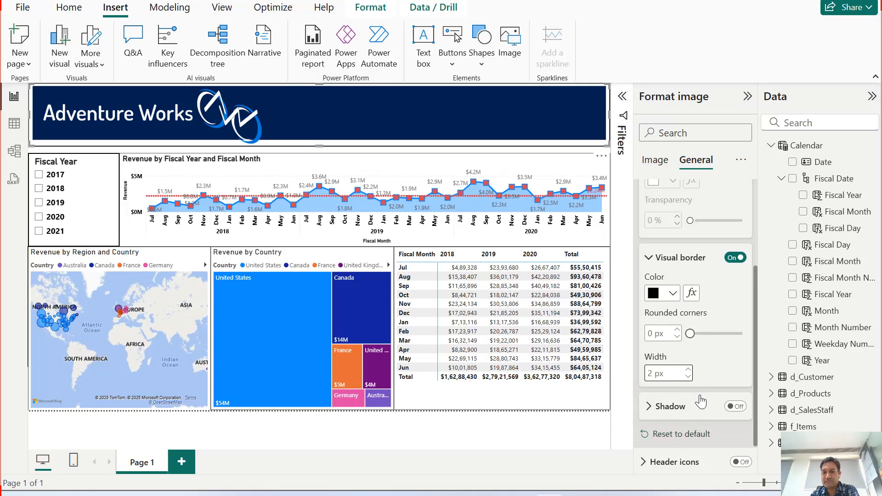
{"action": "left_click", "coordinate": [655, 260]}
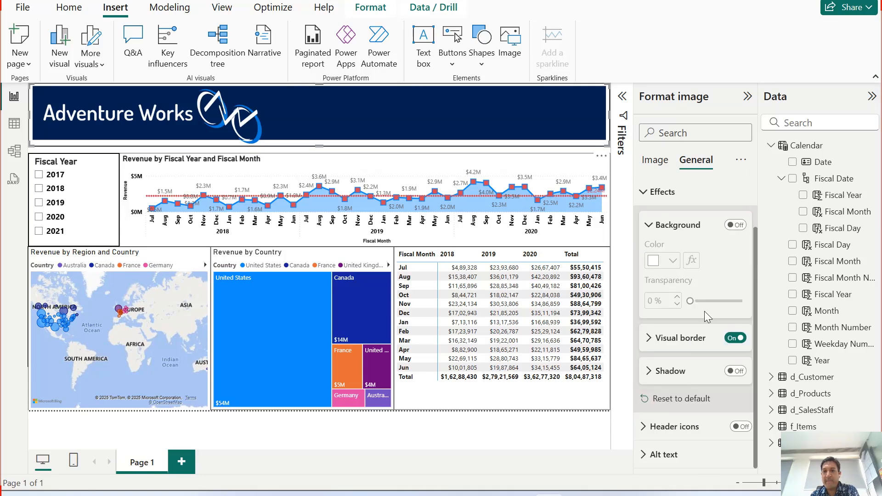
{"action": "left_click", "coordinate": [652, 233]}
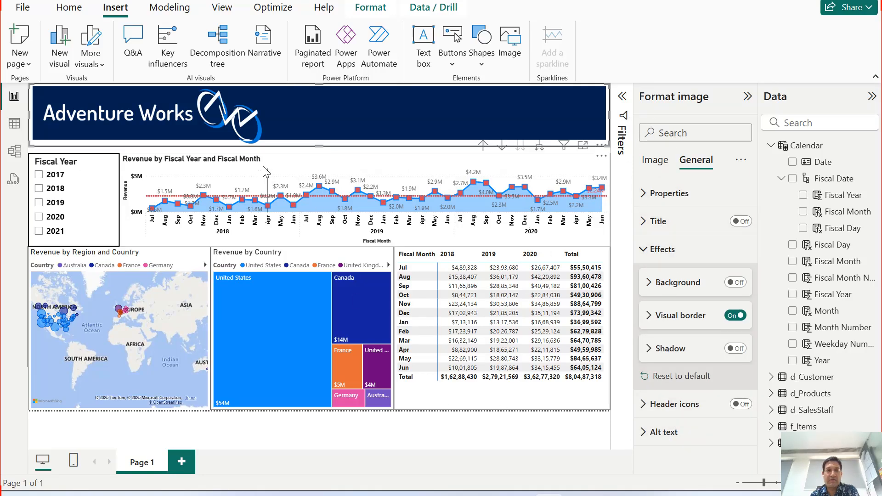
{"action": "left_click", "coordinate": [59, 154]}
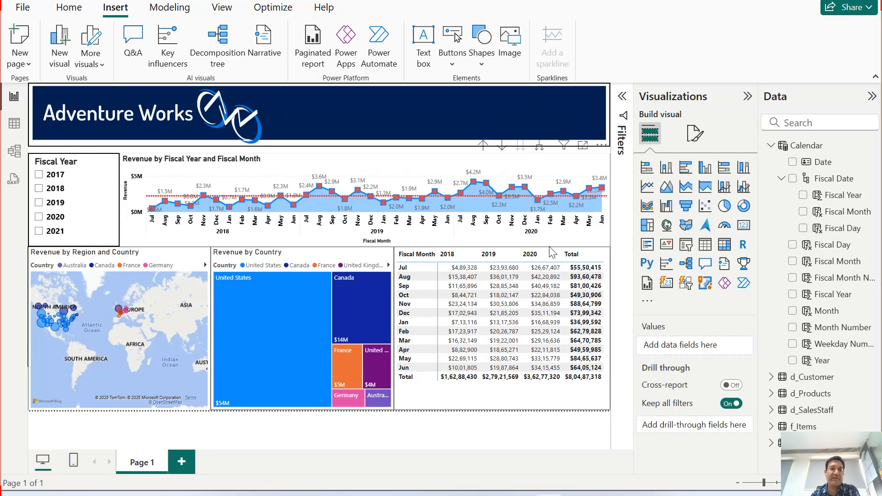
Select 2018 in the Fiscal Year slicer and raise the slicer's top edge to the banner's lower edge.
{"action": "left_click", "coordinate": [285, 137]}
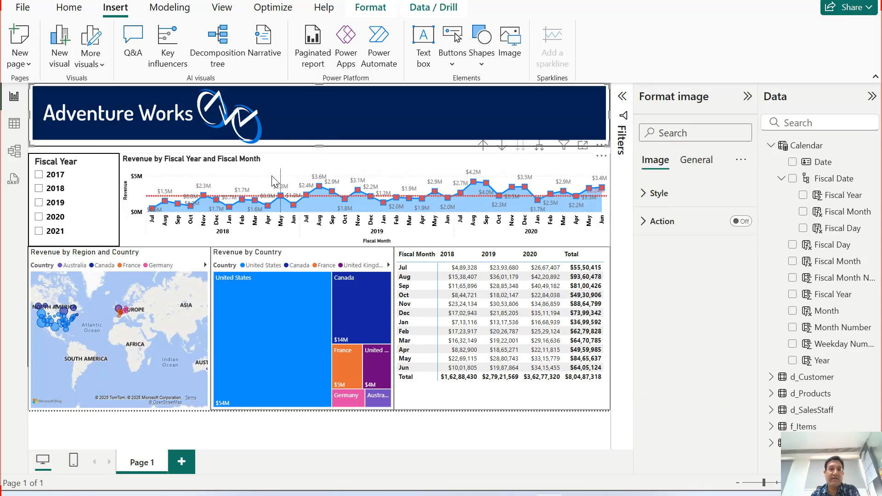
{"action": "left_click", "coordinate": [55, 188]}
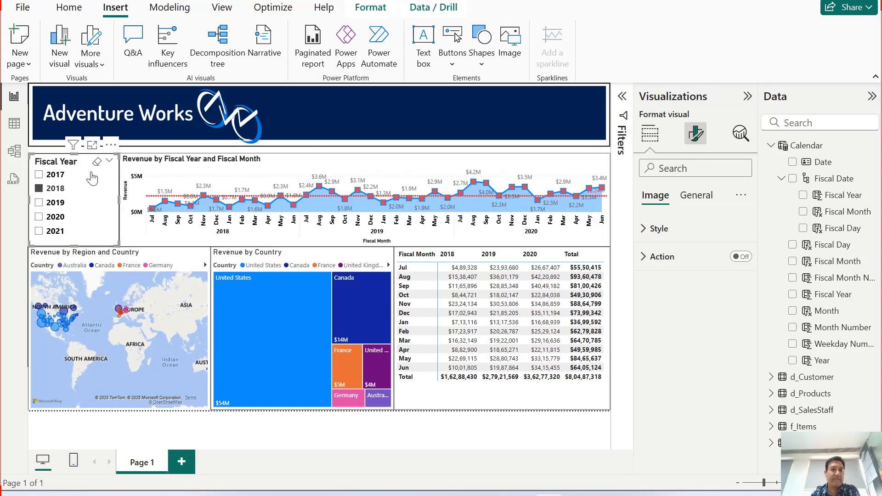
{"action": "left_click_drag", "start_coordinate": [75, 157], "coordinate": [75, 151]}
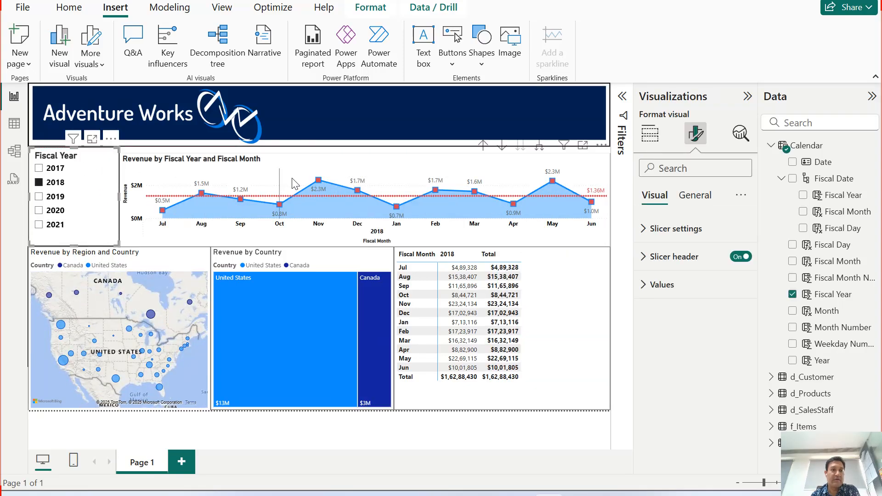
Raise the revenue chart's top edge to the banner's lower edge and deselect the chart.
{"action": "left_click", "coordinate": [310, 150]}
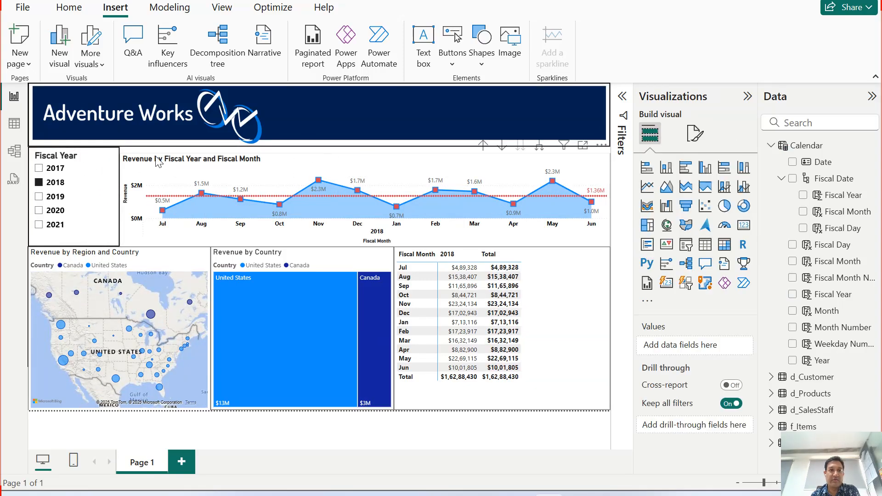
{"action": "left_click", "coordinate": [133, 146]}
{"action": "left_click", "coordinate": [136, 159]}
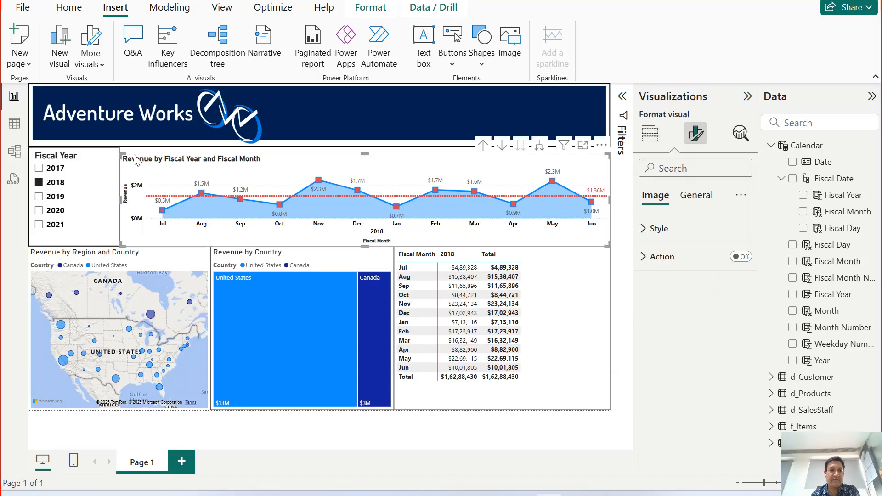
{"action": "left_click_drag", "start_coordinate": [363, 154], "coordinate": [355, 149]}
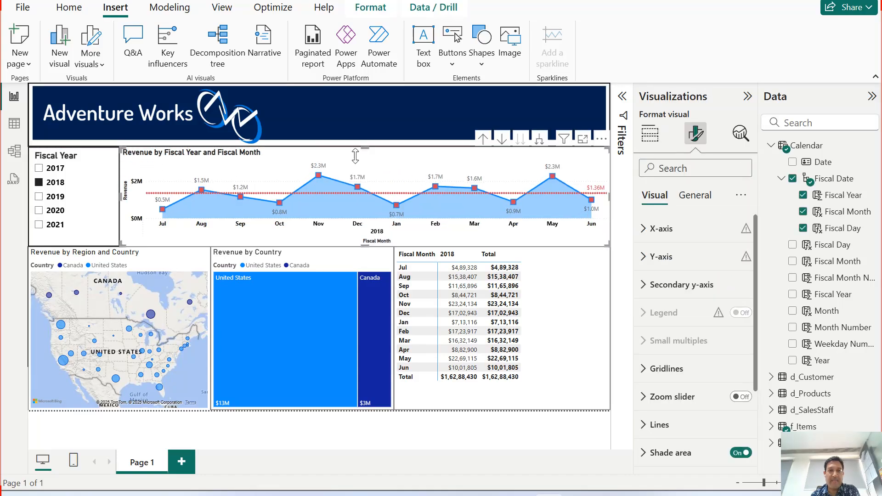
{"action": "left_click", "coordinate": [366, 106]}
{"action": "left_click", "coordinate": [508, 426]}
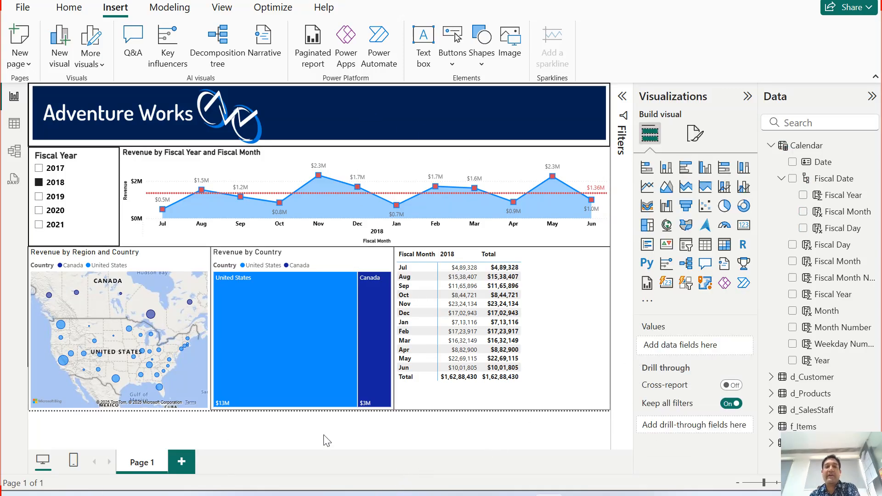
Clear the Fiscal Year slicer's selection and narrow the slicer, leaving a small gap before the revenue chart.
{"action": "left_click", "coordinate": [98, 157]}
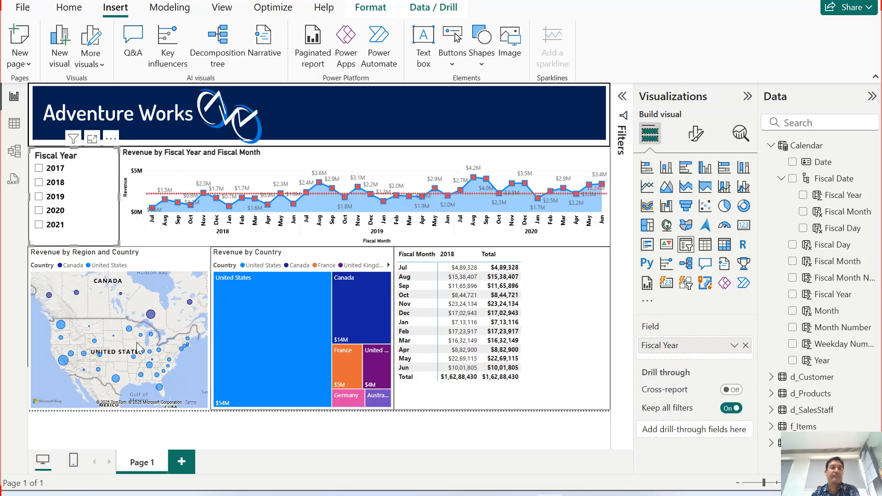
{"action": "mouse_move", "coordinate": [118, 197]}
{"action": "left_mouse_down"}
{"action": "mouse_move", "coordinate": [94, 206]}
{"action": "mouse_move", "coordinate": [103, 202]}
{"action": "left_mouse_up"}
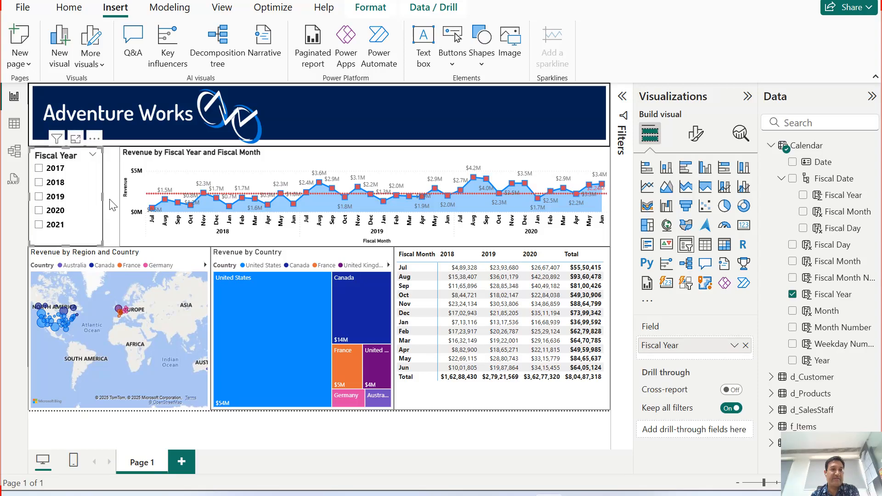
{"action": "left_click", "coordinate": [112, 206]}
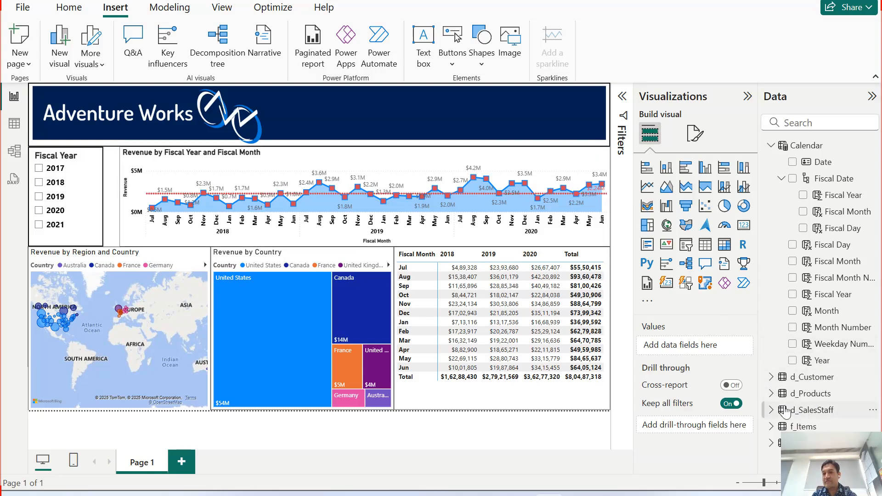
Add a card visual showing the Revenue measure from the f_Items table.
{"action": "left_click", "coordinate": [772, 146]}
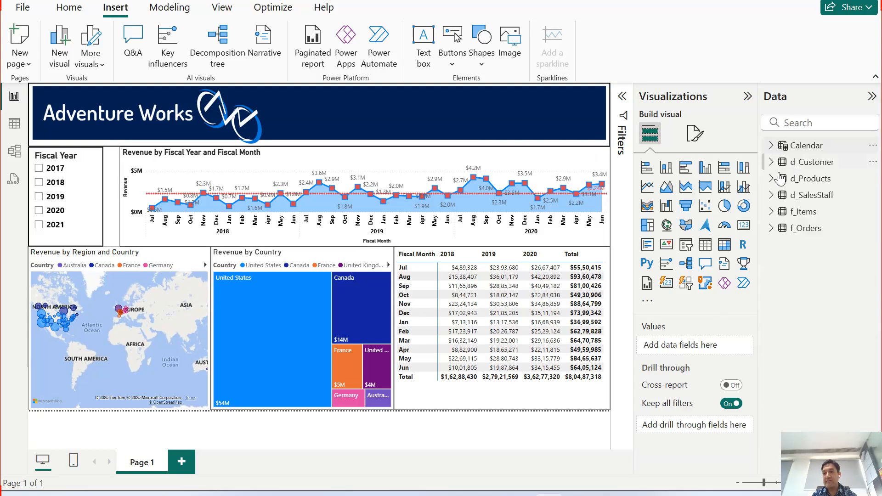
{"action": "left_click", "coordinate": [772, 214]}
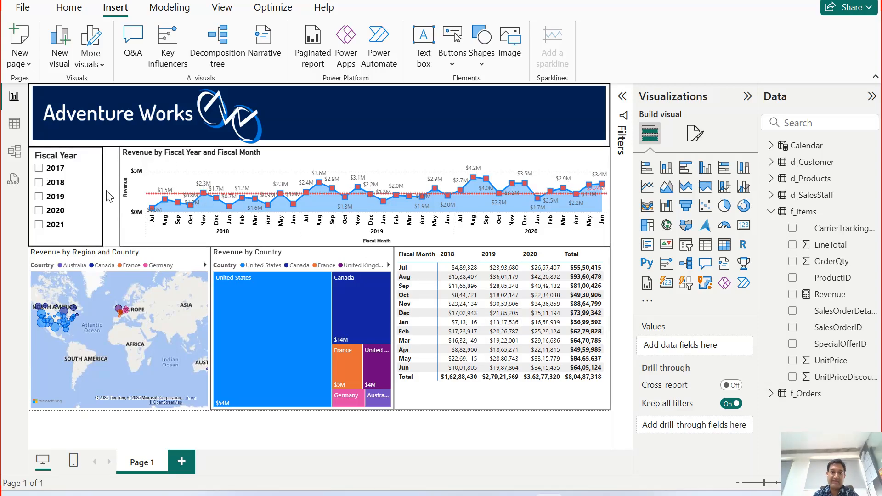
{"action": "left_click", "coordinate": [744, 230]}
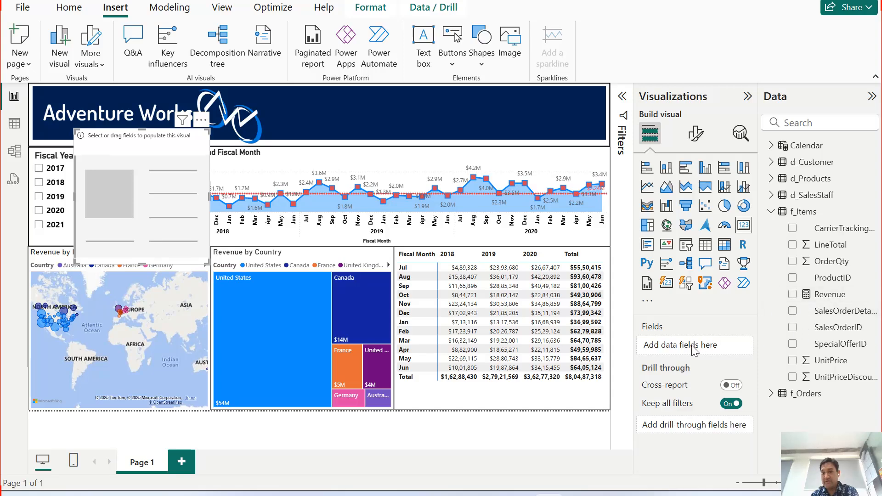
{"action": "left_click", "coordinate": [792, 297]}
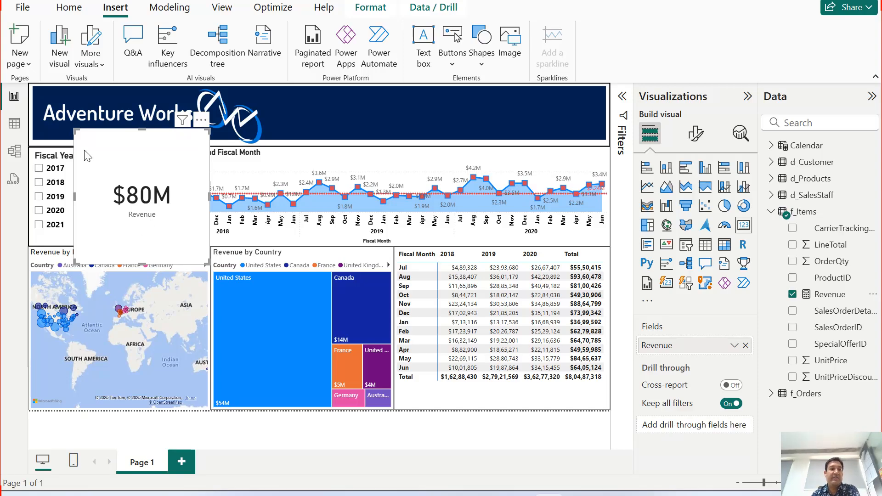
Move the Revenue card onto the banner, beyond the Adventure Works logo, and shrink it to fit within the banner's height.
{"action": "left_click_drag", "start_coordinate": [77, 134], "coordinate": [444, 135]}
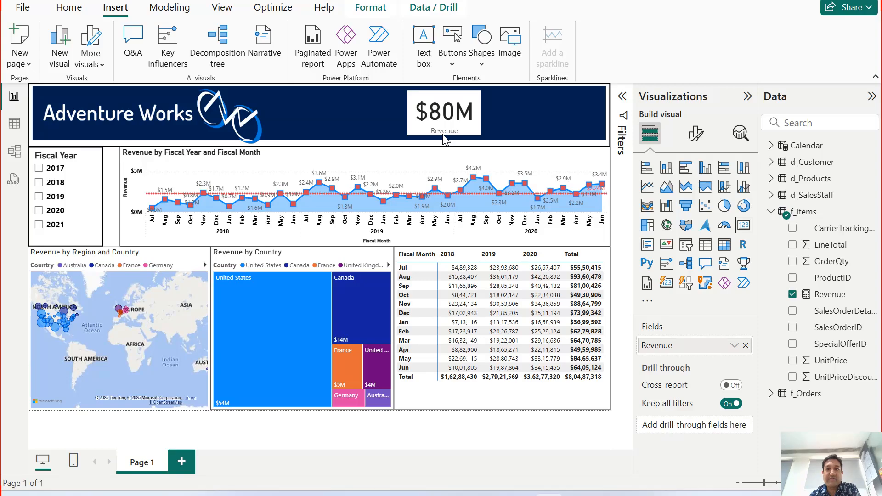
{"action": "left_click", "coordinate": [439, 135]}
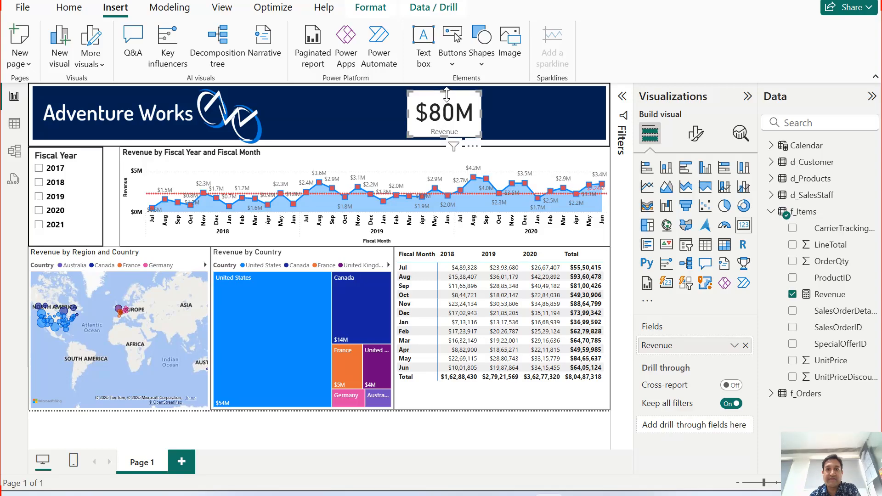
{"action": "left_click_drag", "start_coordinate": [448, 91], "coordinate": [449, 90]}
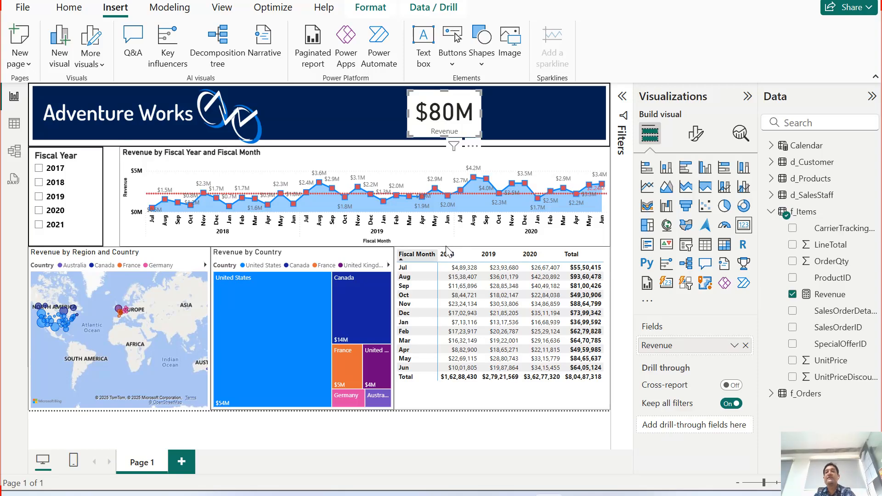
Try white for the Revenue card's callout value color and switch it back to black.
{"action": "mouse_move", "coordinate": [451, 153]}
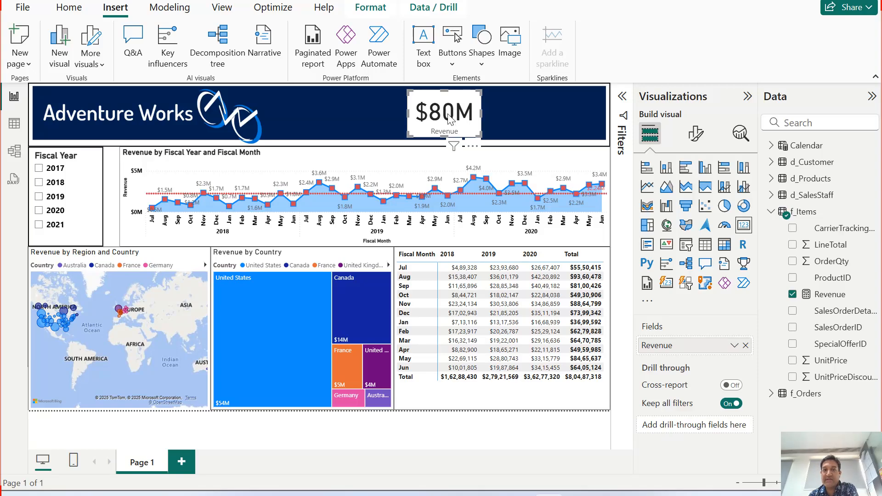
{"action": "left_click", "coordinate": [698, 139]}
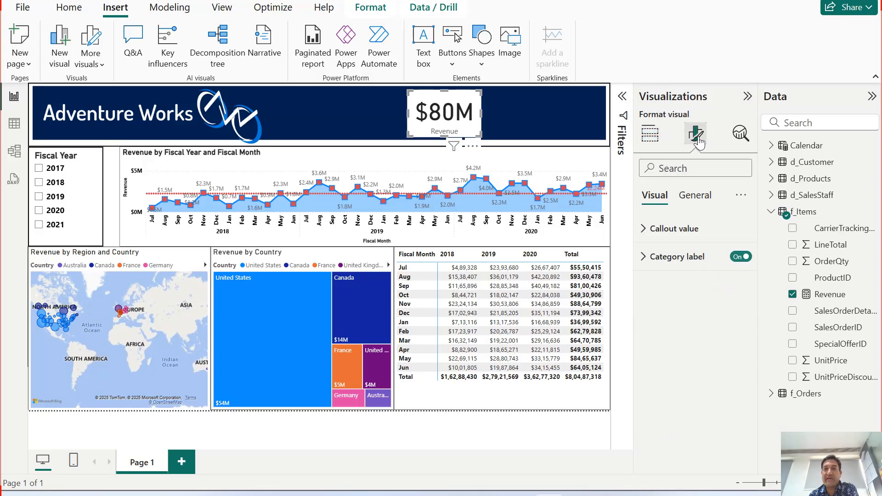
{"action": "left_click", "coordinate": [646, 230]}
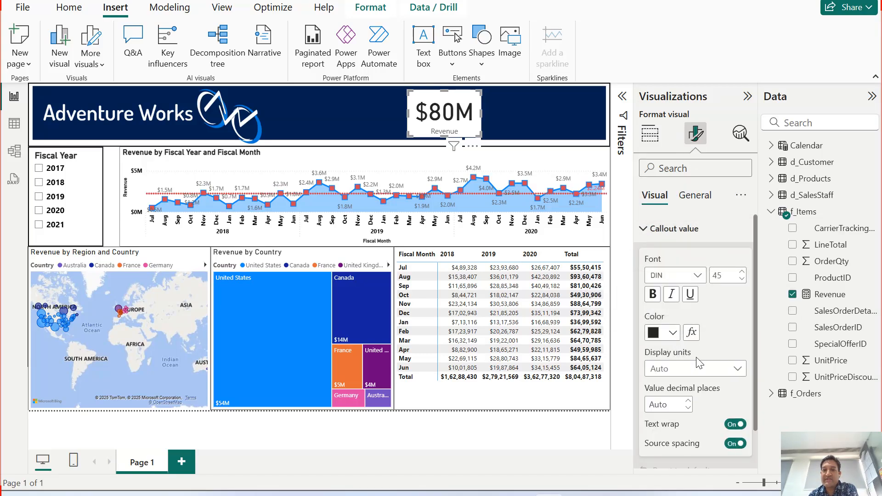
{"action": "left_click", "coordinate": [673, 332]}
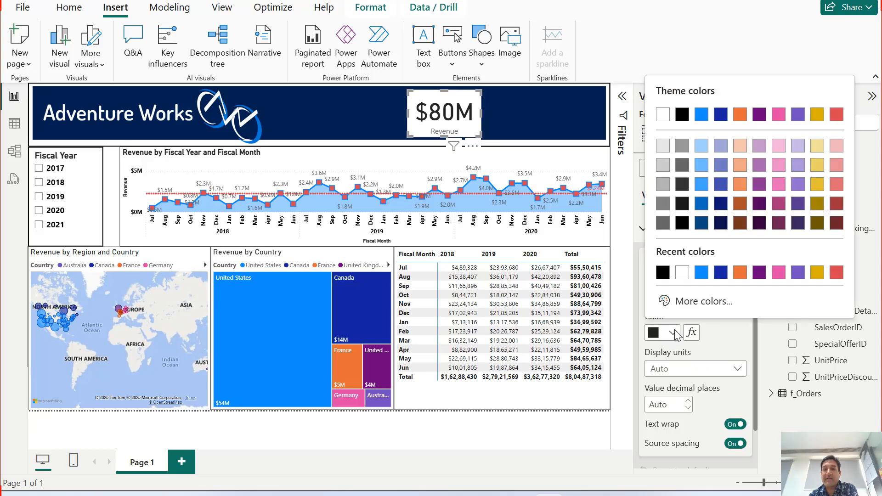
{"action": "left_click", "coordinate": [658, 119]}
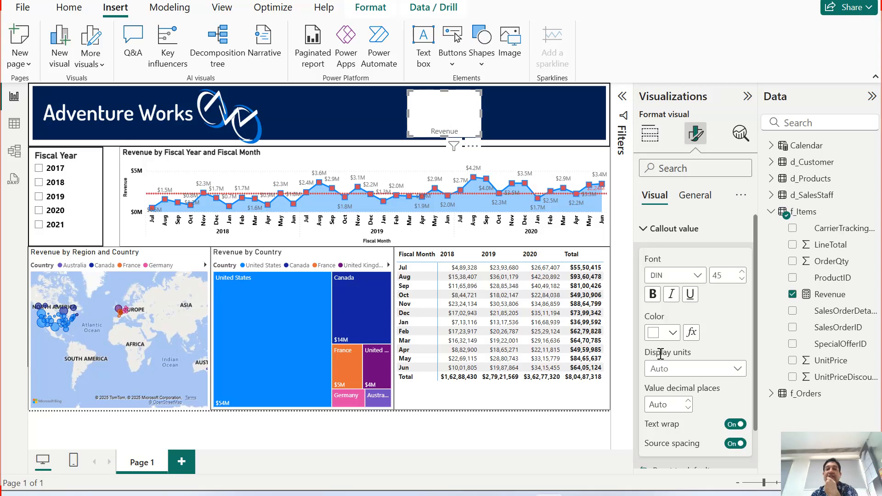
{"action": "left_click", "coordinate": [667, 333]}
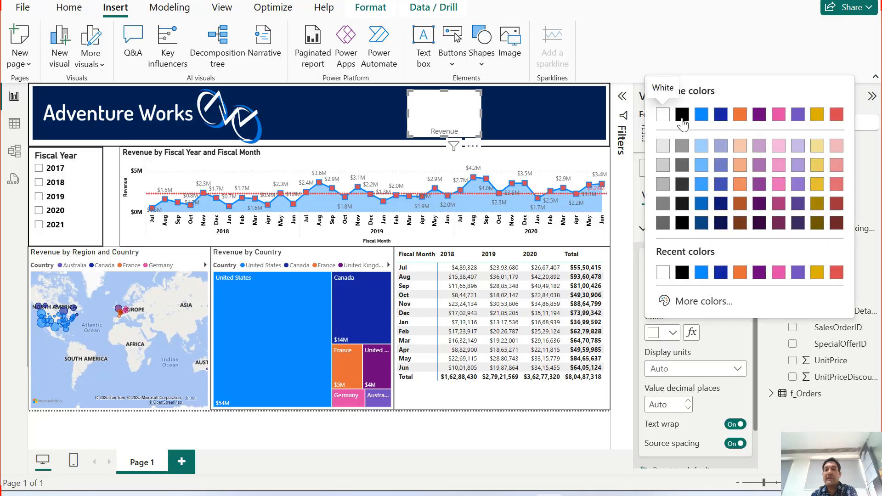
{"action": "left_click", "coordinate": [683, 123]}
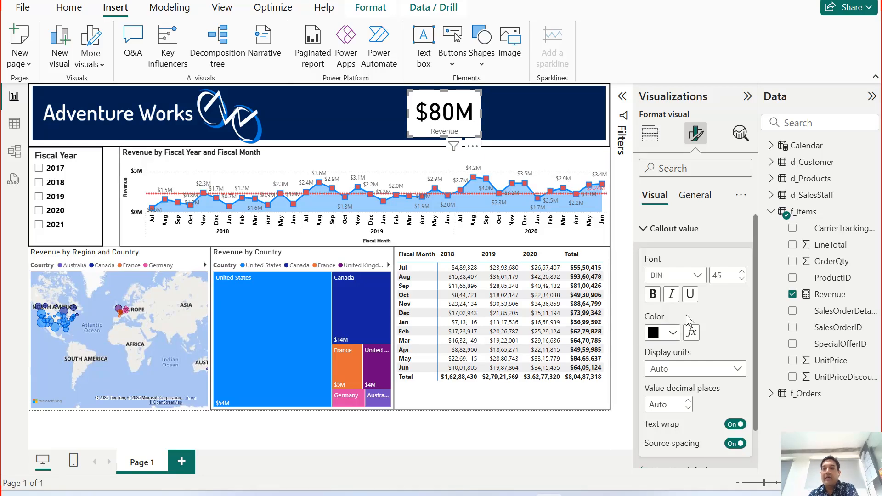
{"action": "scroll", "coordinate": [688, 331], "scroll_direction": "down", "scroll_amount": 1}
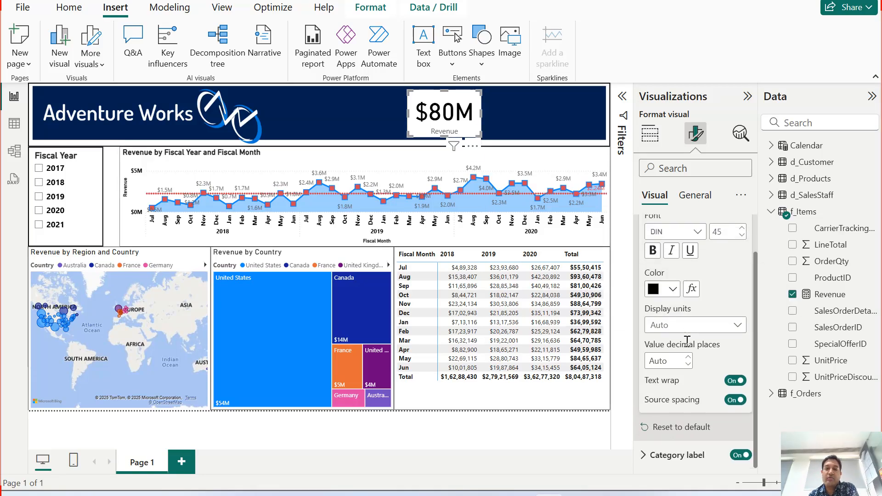
{"action": "scroll", "coordinate": [682, 368], "scroll_direction": "up", "scroll_amount": 1}
{"action": "scroll", "coordinate": [685, 331], "scroll_direction": "up", "scroll_amount": 1}
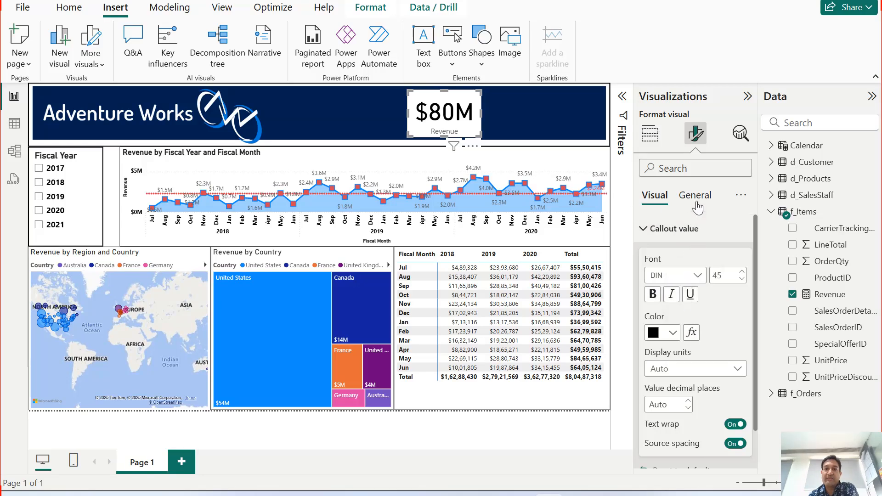
{"action": "left_click", "coordinate": [648, 233]}
Set the Revenue card's background transparency to 100 % so the banner shows through.
{"action": "left_click", "coordinate": [695, 195]}
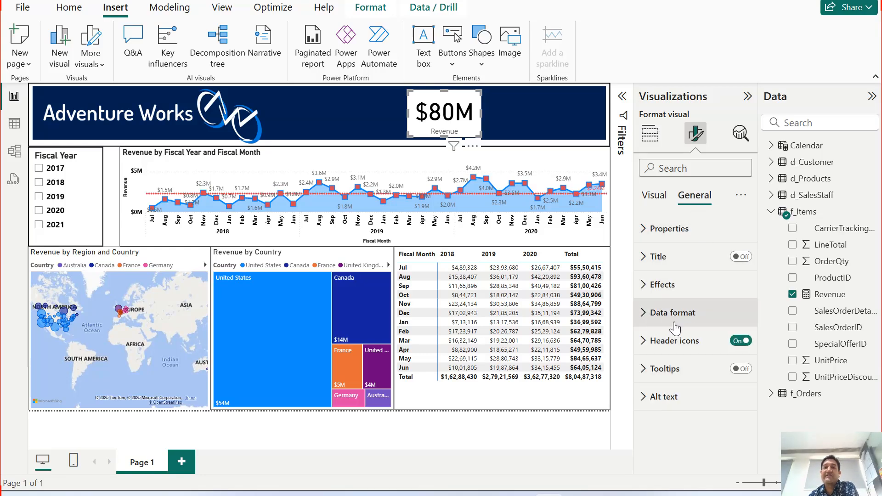
{"action": "left_click", "coordinate": [656, 289]}
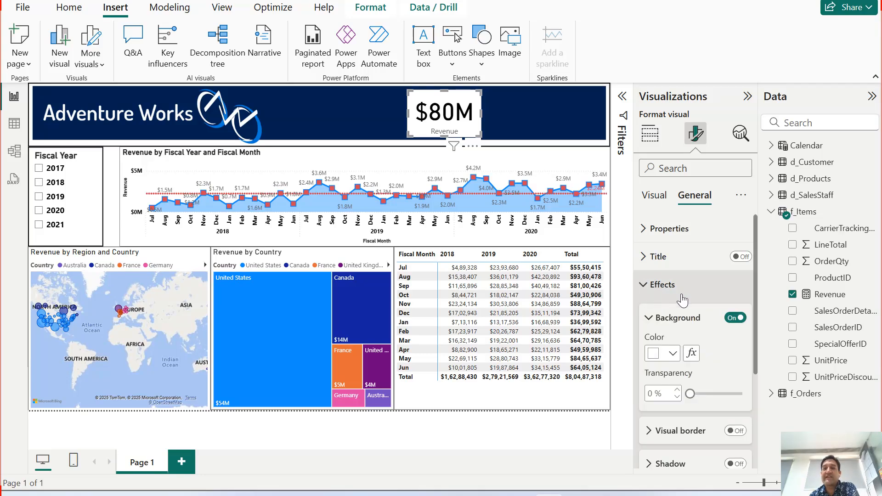
{"action": "scroll", "coordinate": [683, 299], "scroll_direction": "down", "scroll_amount": 3}
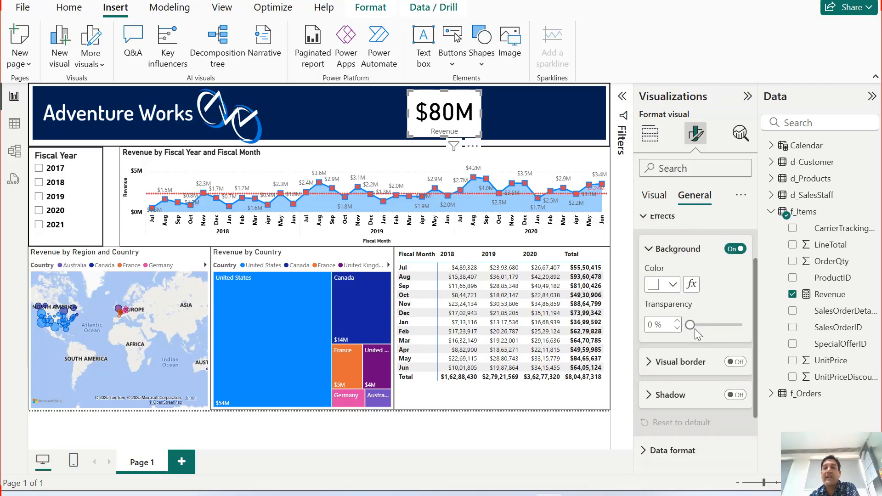
{"action": "left_click_drag", "start_coordinate": [692, 325], "coordinate": [748, 336]}
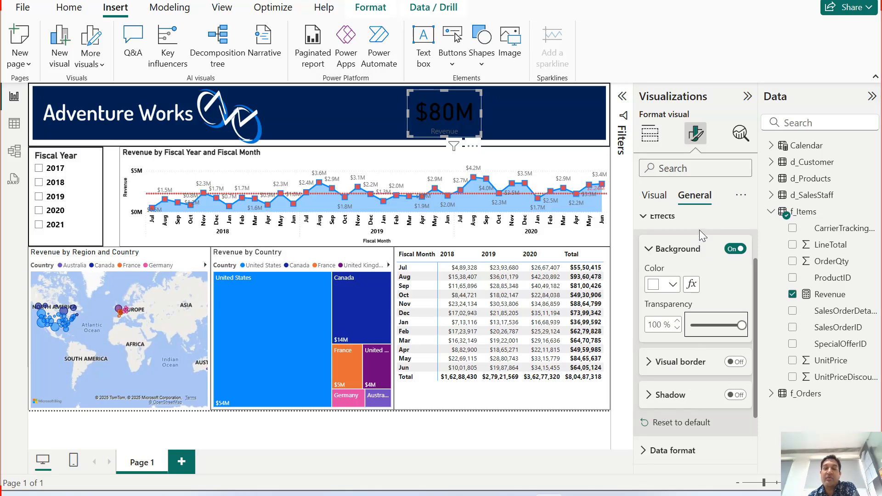
Make the Revenue card's callout value white and bold.
{"action": "left_click", "coordinate": [653, 198]}
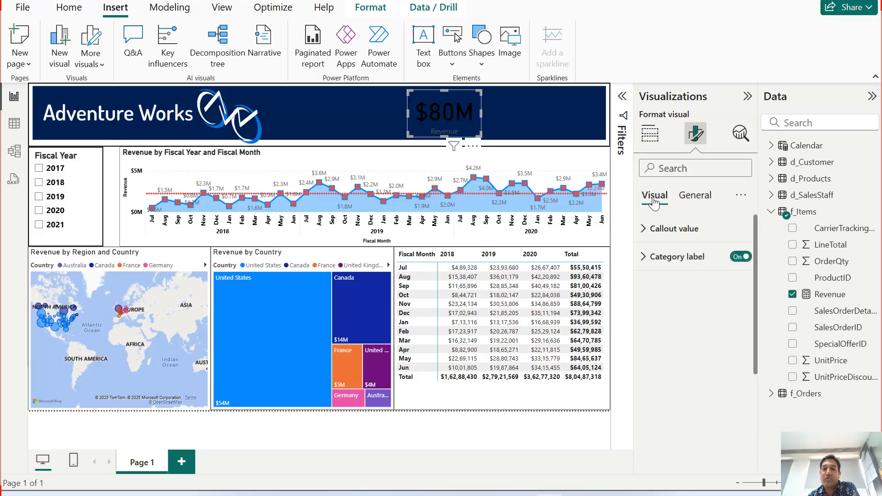
{"action": "left_click", "coordinate": [651, 230]}
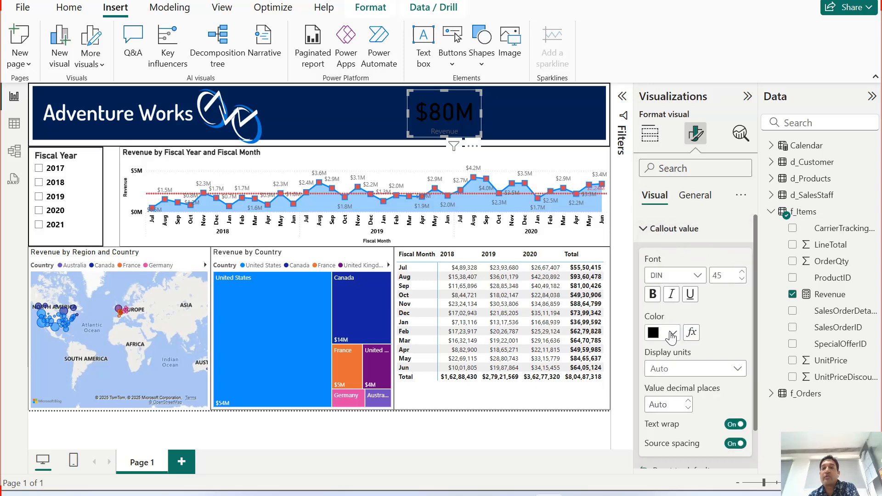
{"action": "left_click", "coordinate": [672, 337]}
{"action": "left_click", "coordinate": [664, 113]}
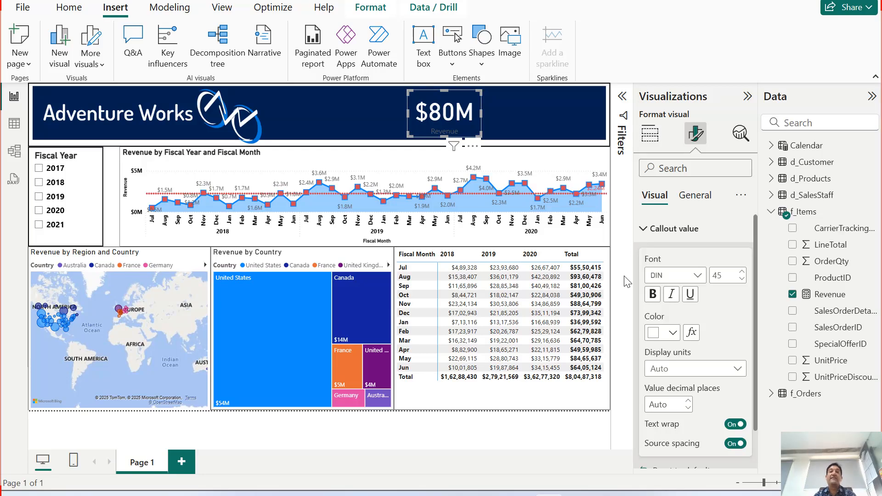
{"action": "left_click", "coordinate": [653, 295]}
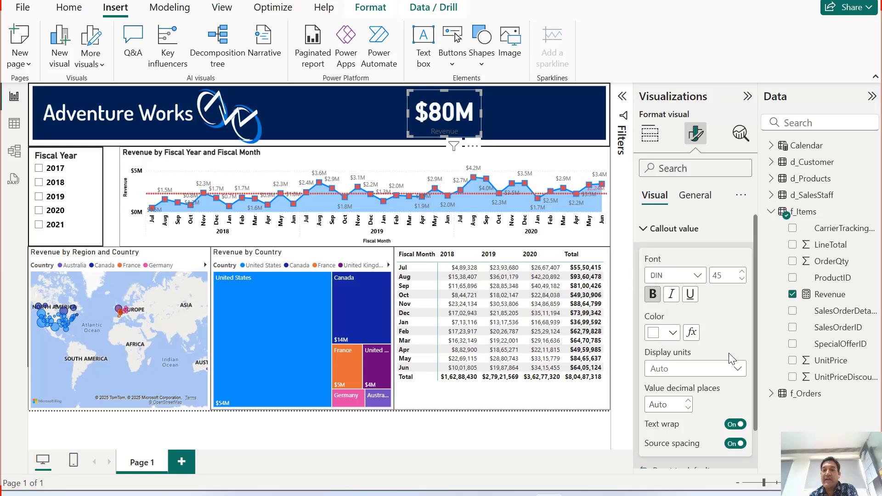
Make the Revenue card's category label white and bold.
{"action": "scroll", "coordinate": [696, 259], "scroll_direction": "down", "scroll_amount": 2}
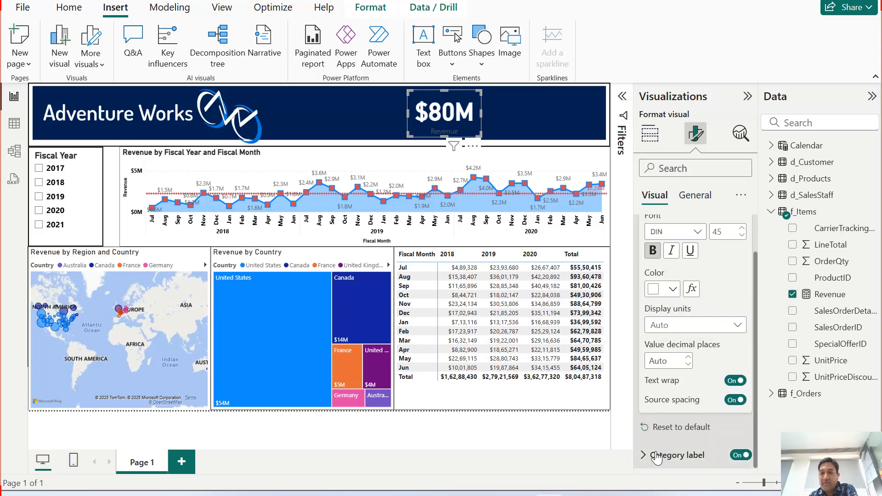
{"action": "left_click", "coordinate": [657, 456]}
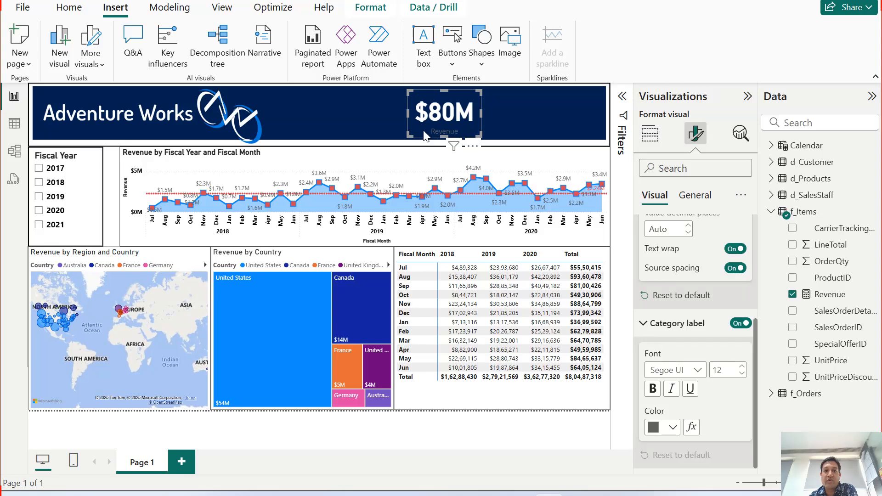
{"action": "left_click", "coordinate": [672, 427]}
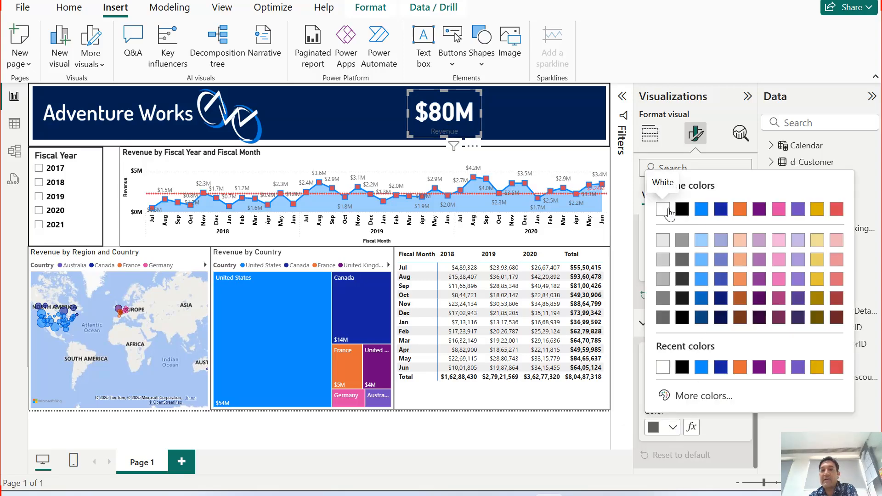
{"action": "left_click", "coordinate": [664, 210]}
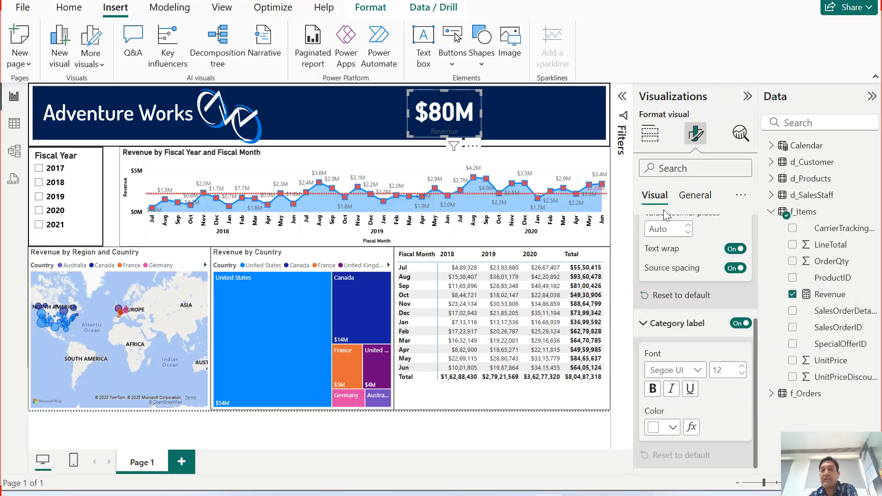
{"action": "left_click", "coordinate": [653, 390]}
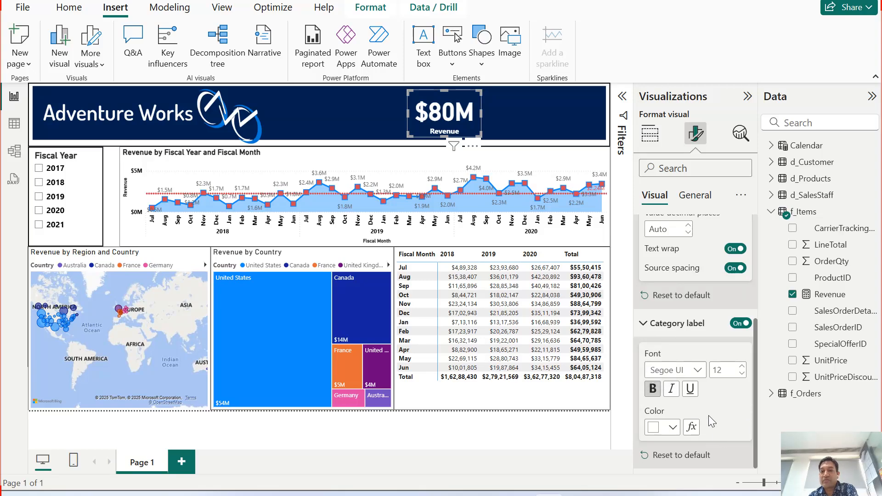
{"action": "mouse_move", "coordinate": [583, 206]}
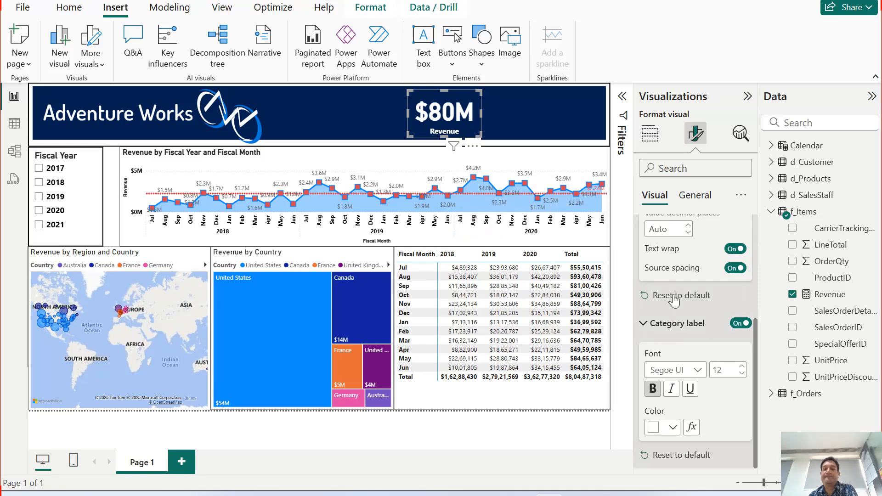
Turn on the Revenue card's visual border, color it light grey and deselect the card.
{"action": "left_click", "coordinate": [694, 198]}
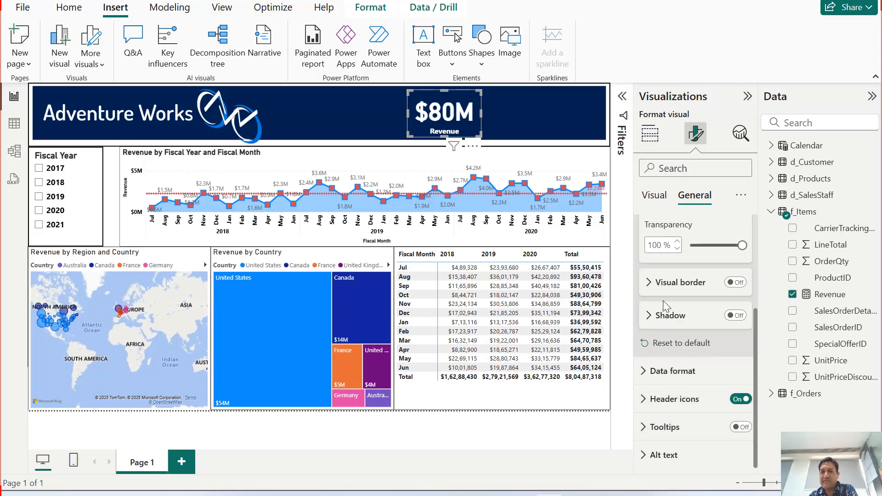
{"action": "left_click", "coordinate": [733, 285]}
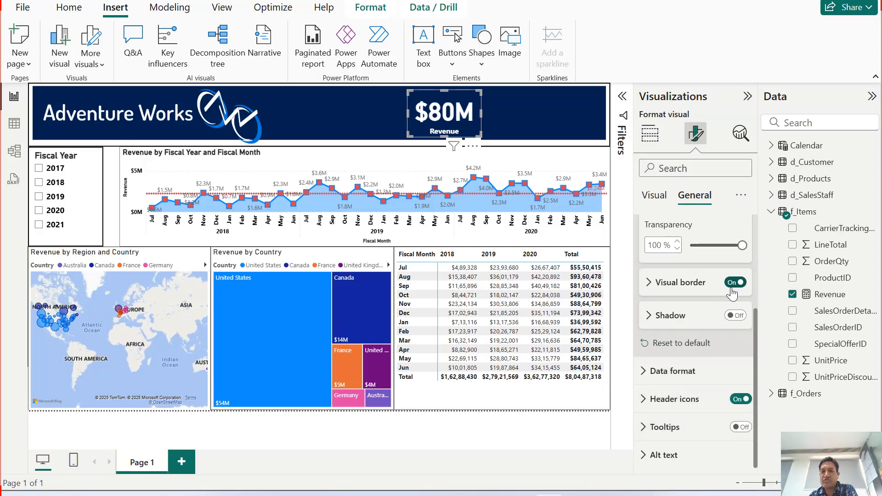
{"action": "left_click", "coordinate": [649, 283]}
{"action": "left_click", "coordinate": [672, 320]}
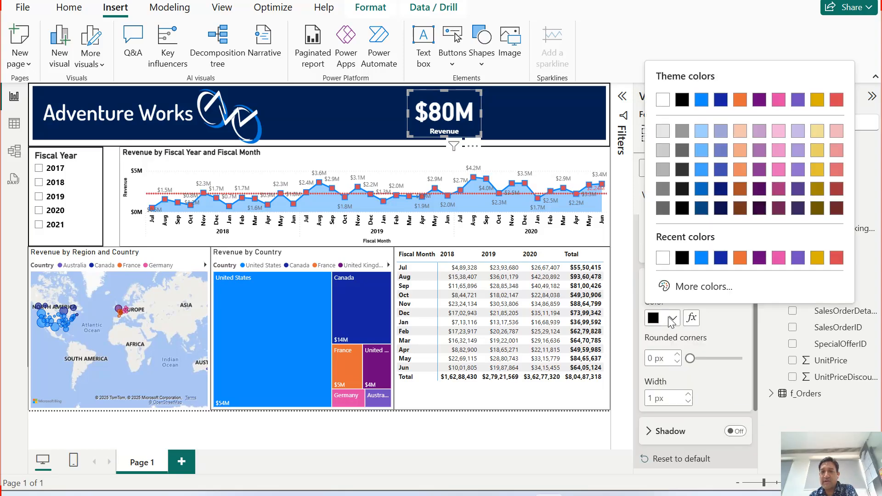
{"action": "left_click", "coordinate": [664, 155]}
{"action": "left_click", "coordinate": [532, 126]}
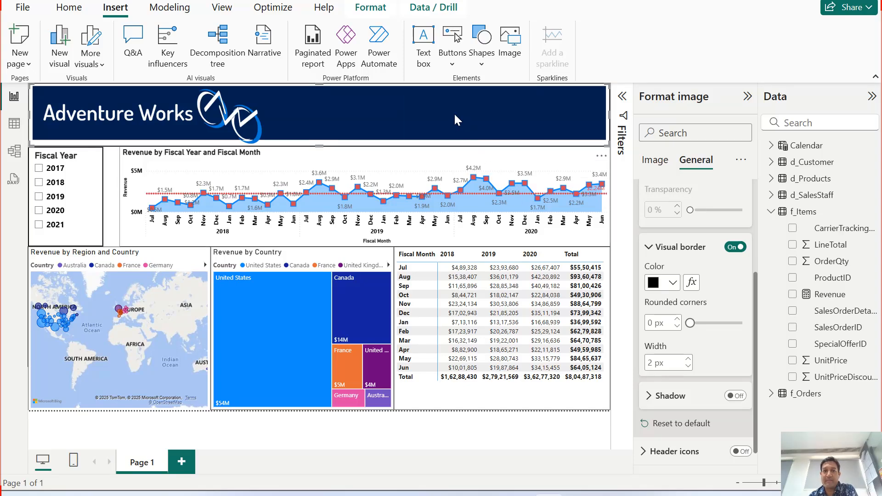
{"action": "left_click", "coordinate": [474, 448]}
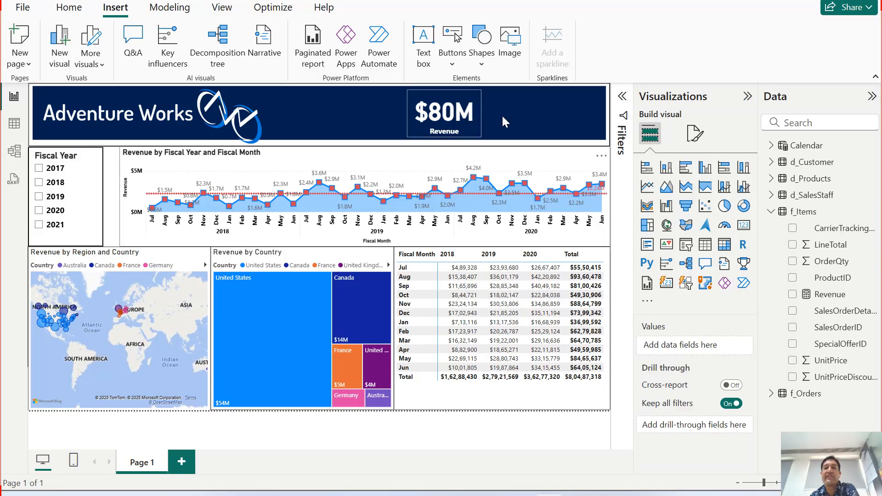
Set the Revenue card's visual border width to 2 px and deselect the card.
{"action": "left_click", "coordinate": [458, 119]}
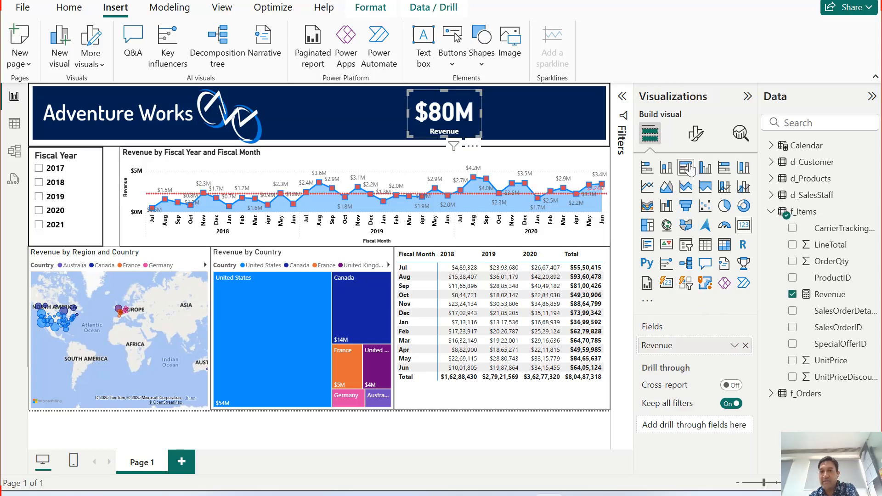
{"action": "left_click", "coordinate": [695, 133]}
{"action": "left_click", "coordinate": [695, 195]}
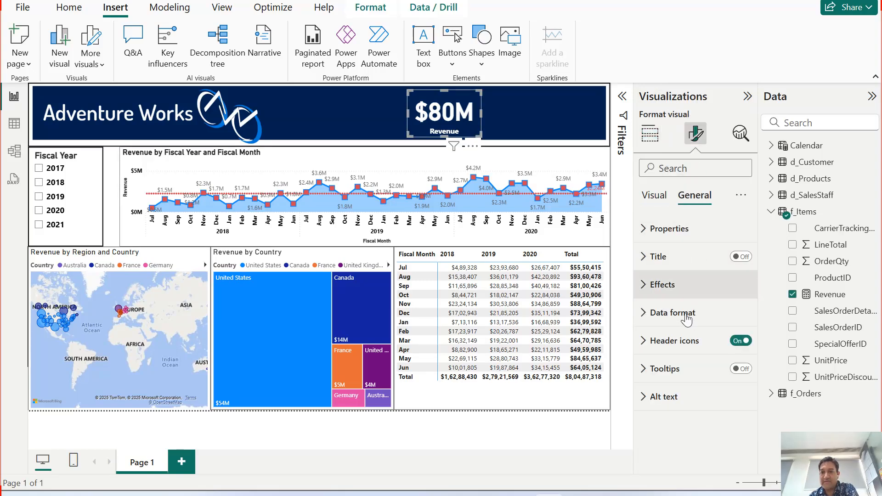
{"action": "left_click", "coordinate": [653, 292]}
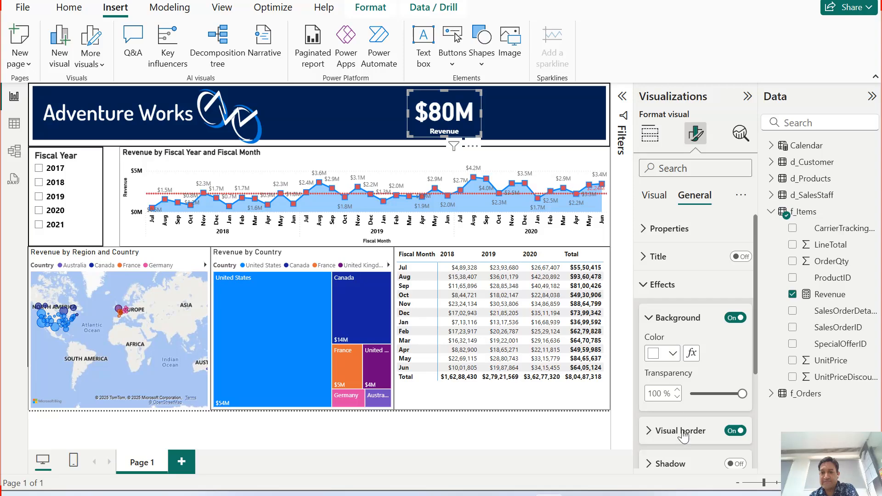
{"action": "scroll", "coordinate": [653, 298], "scroll_direction": "down", "scroll_amount": 3}
{"action": "left_click", "coordinate": [651, 294]}
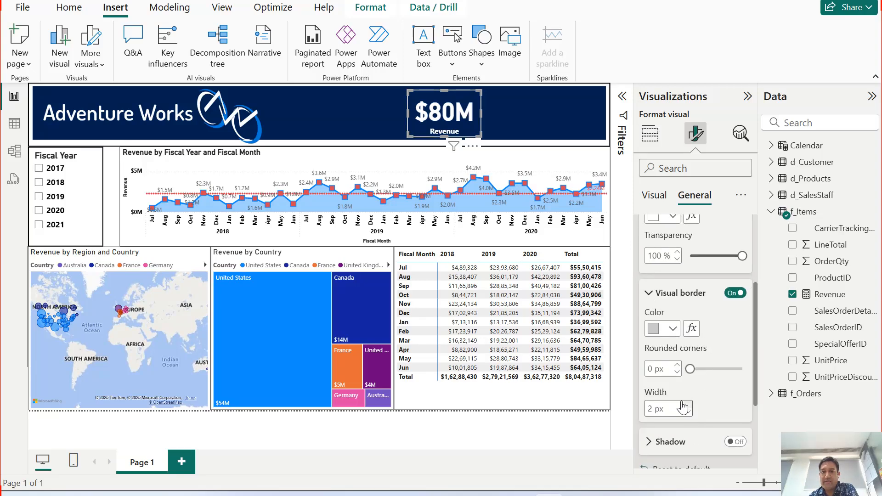
{"action": "left_click", "coordinate": [560, 442]}
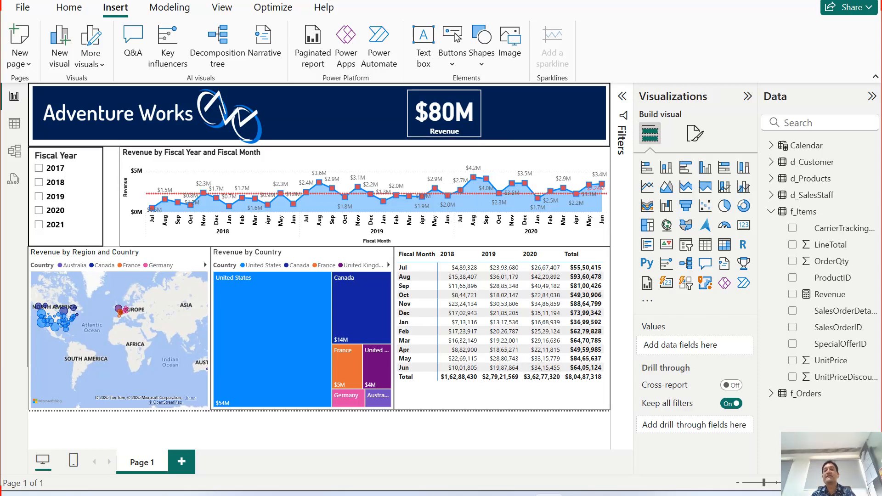
Look over the rows and columns of the f_Items table in the table view, and return to the report.
{"action": "mouse_move", "coordinate": [488, 494]}
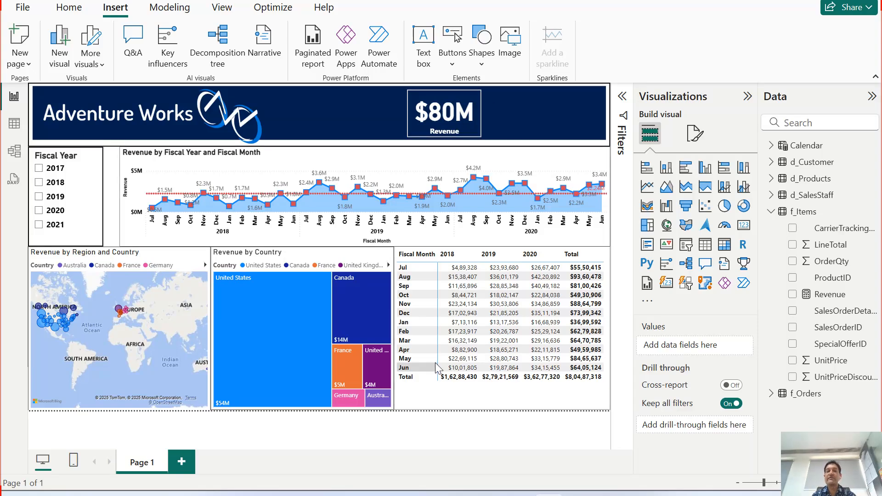
{"action": "left_click", "coordinate": [810, 215]}
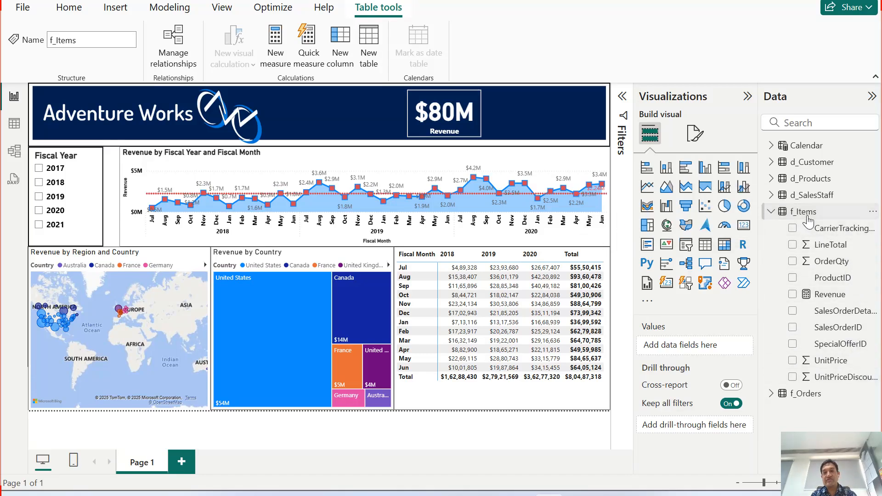
{"action": "left_click", "coordinate": [15, 132]}
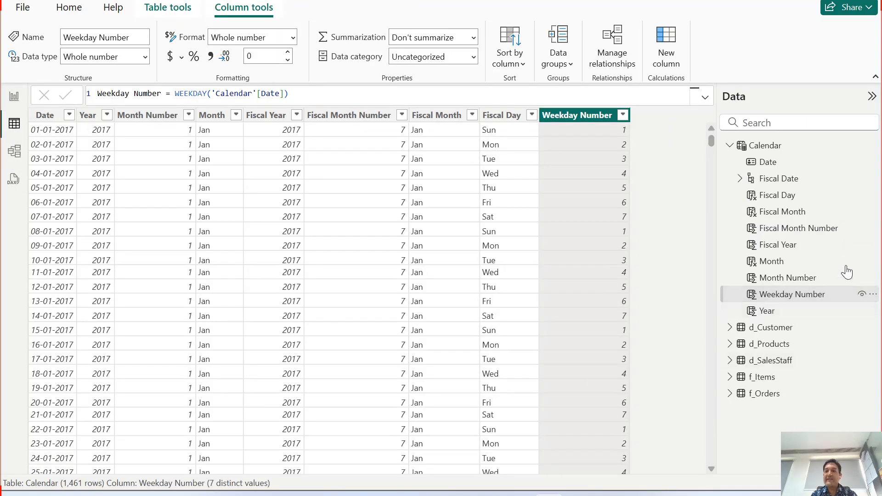
{"action": "left_click", "coordinate": [762, 378]}
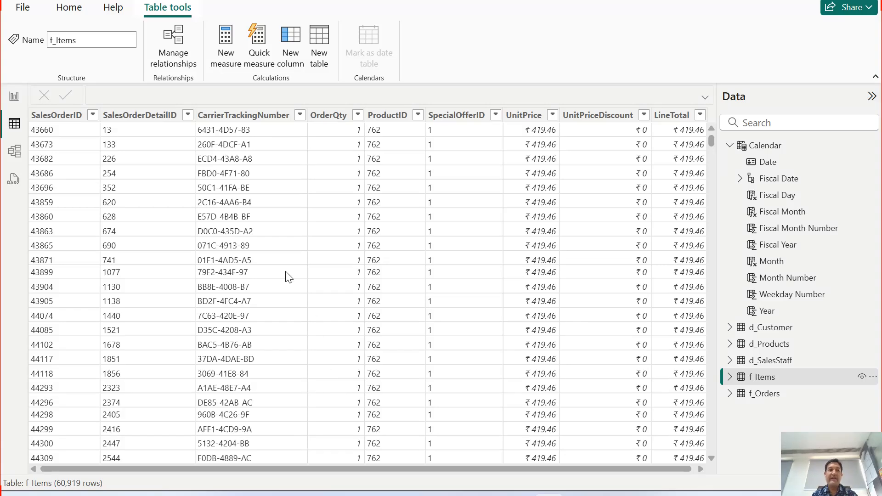
{"action": "left_click", "coordinate": [14, 96]}
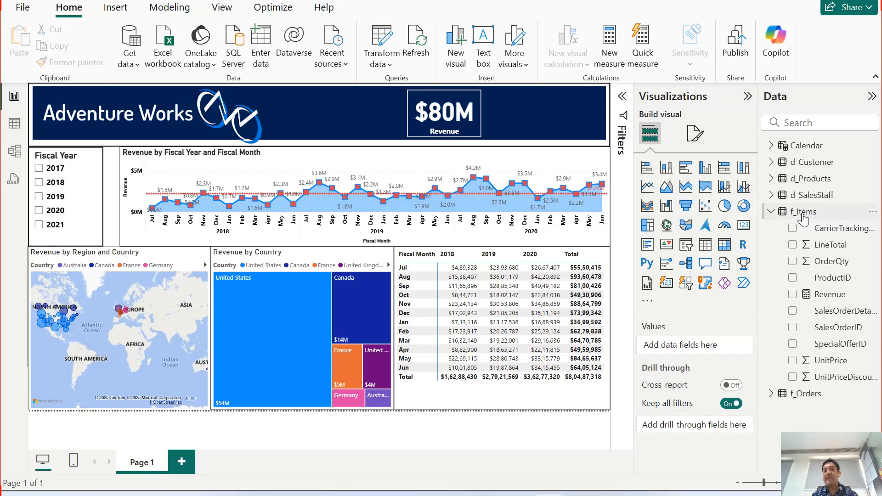
Add a new measure named Items Sold to the f_Items table from the table view.
{"action": "left_click", "coordinate": [12, 129]}
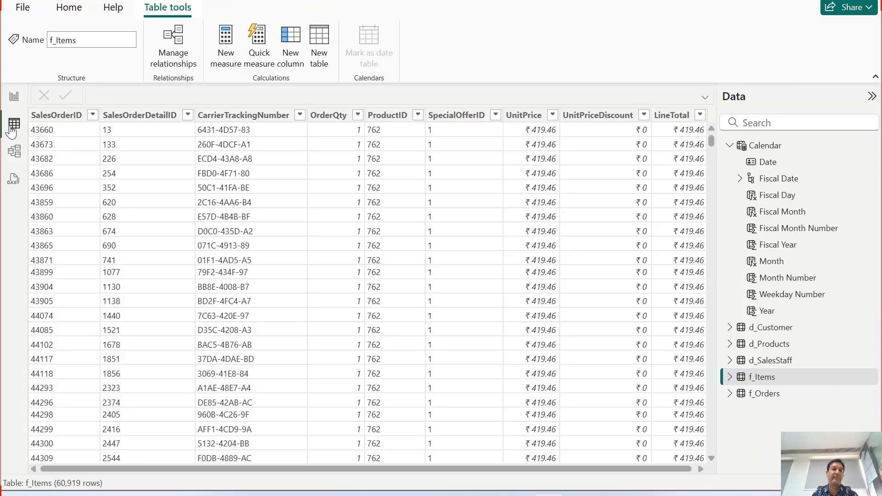
{"action": "left_click", "coordinate": [744, 383]}
{"action": "scroll", "coordinate": [790, 354], "scroll_direction": "down", "scroll_amount": 2}
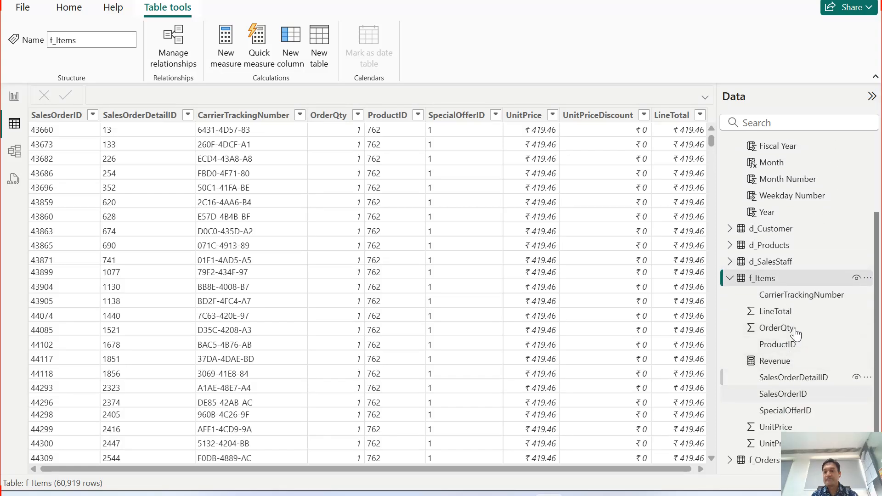
{"action": "right_click", "coordinate": [769, 283]}
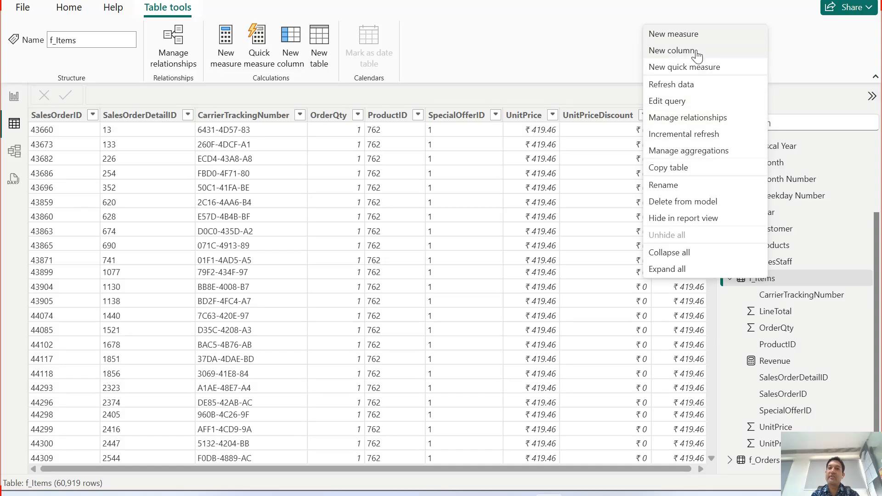
{"action": "left_click", "coordinate": [694, 35]}
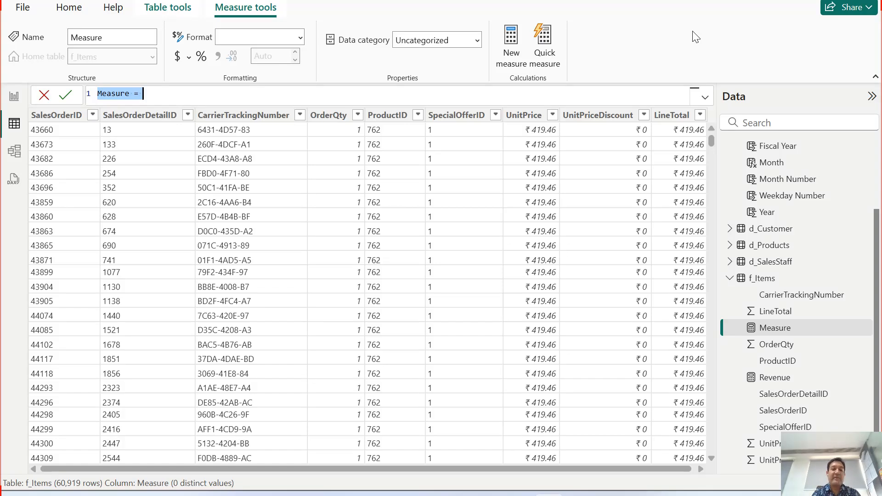
{"action": "type", "text": "It"}
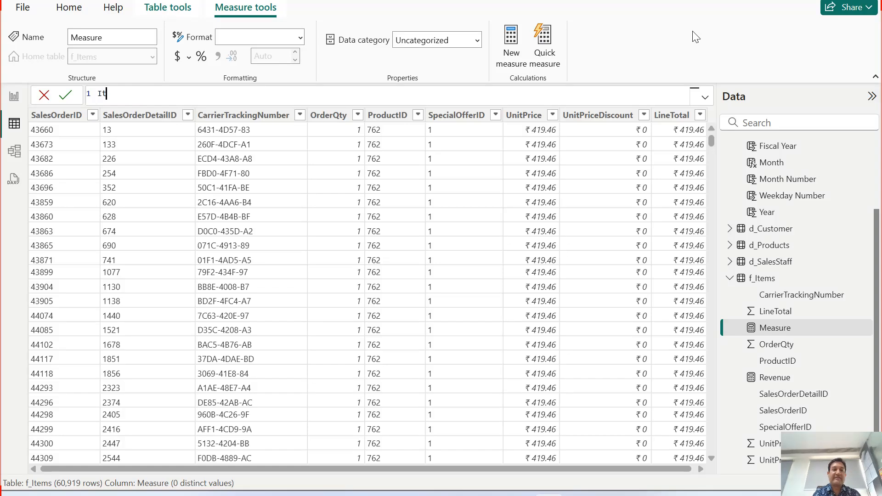
{"action": "type", "text": "ems Sold ="}
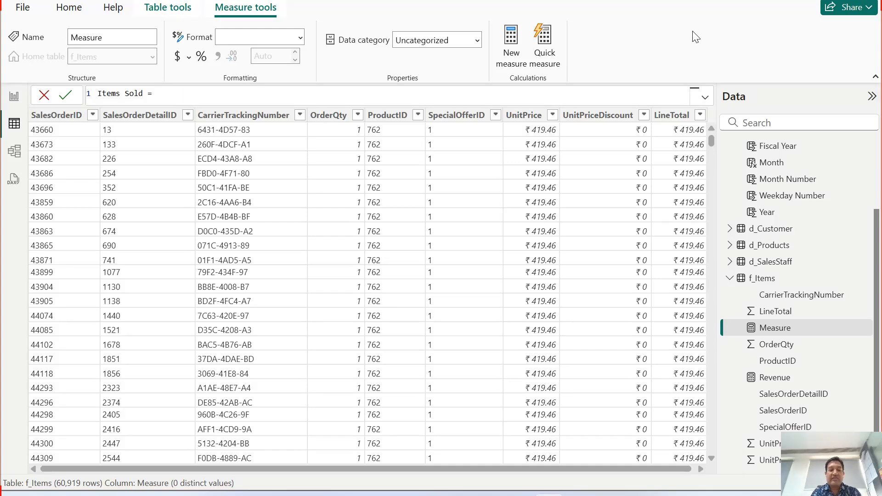
Define the Items Sold measure as SUM(f_Items[OrderQty]) and commit the formula.
{"action": "type", "text": "SUM("}
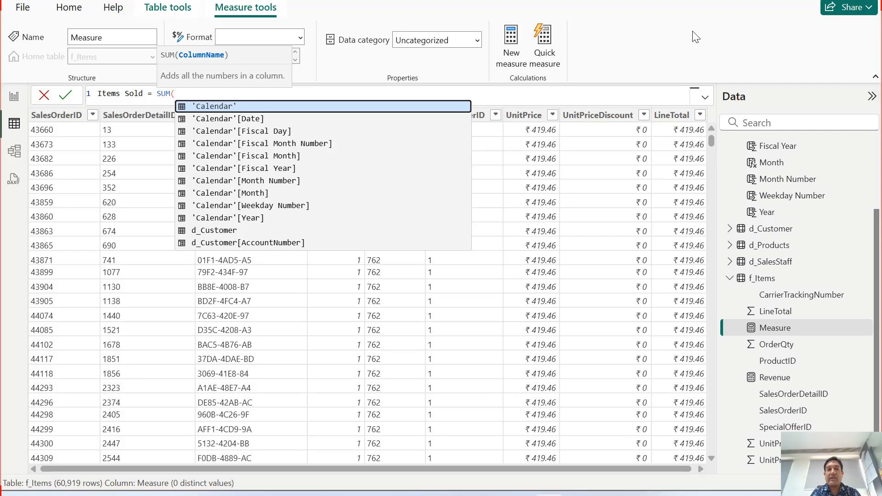
{"action": "type", "text": "f_i"}
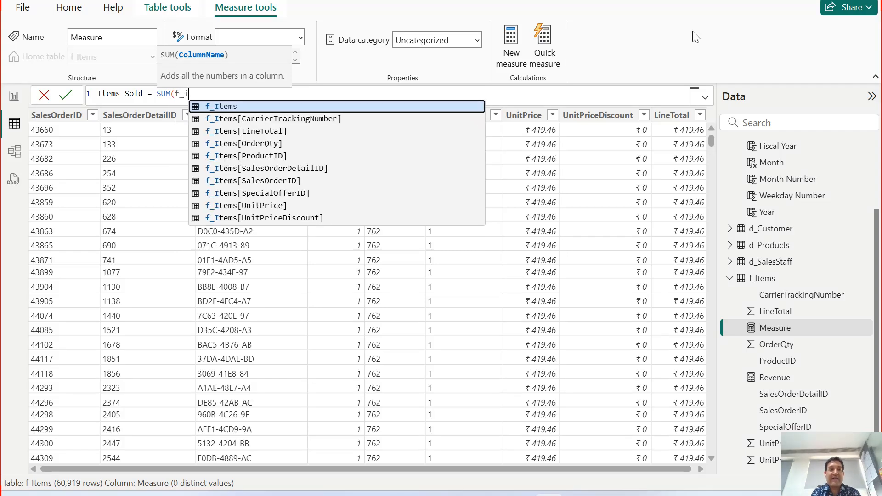
{"action": "key", "text": "Down"}
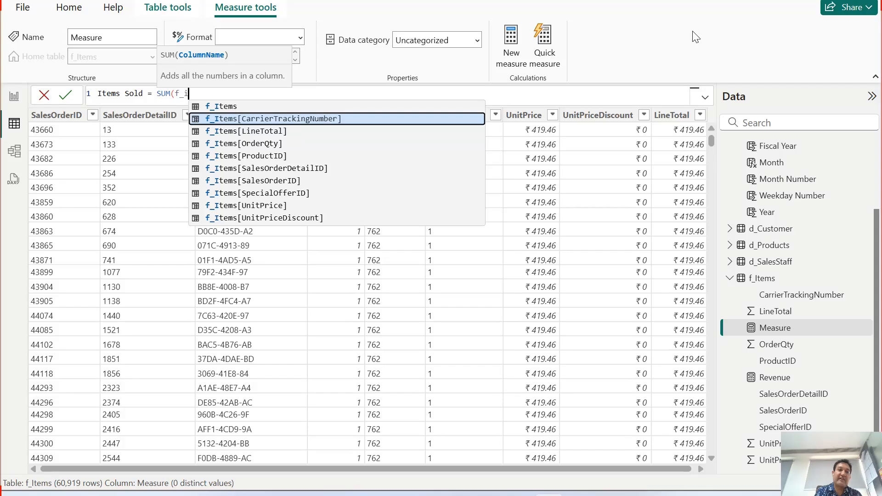
{"action": "key", "text": "Down"}
{"action": "key", "text": "Down"}
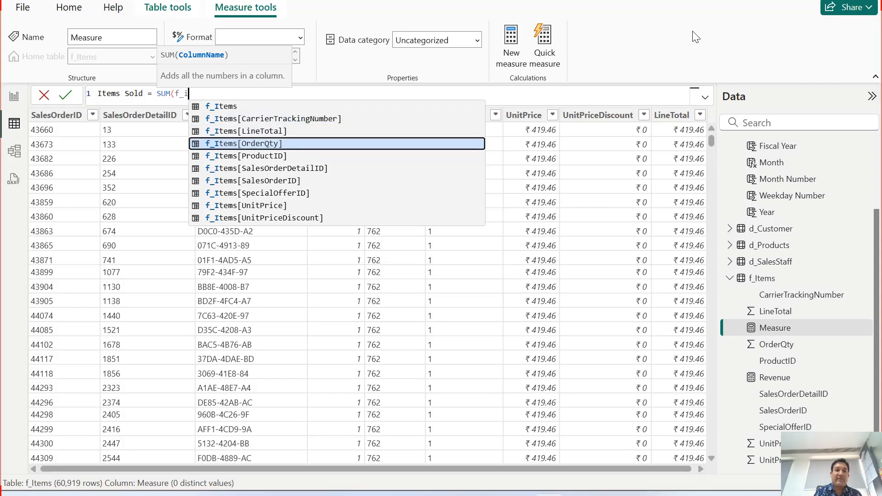
{"action": "key", "text": "Tab"}
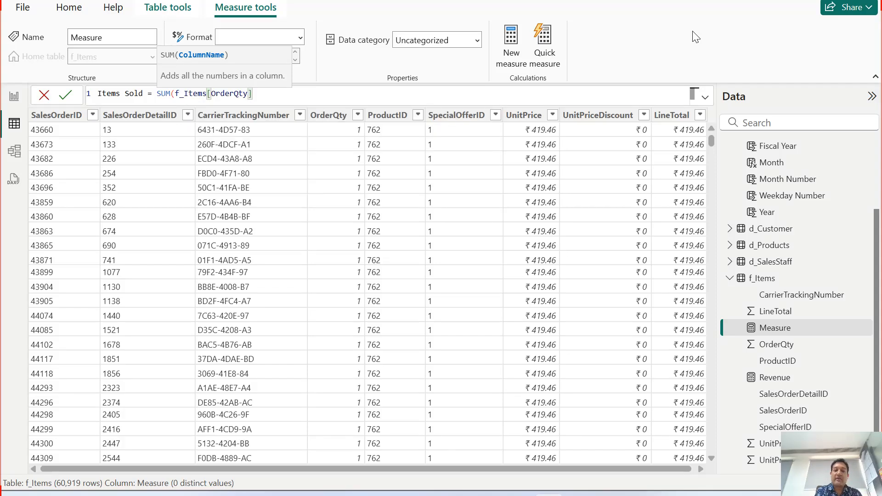
{"action": "type", "text": ")"}
{"action": "key", "text": "Return"}
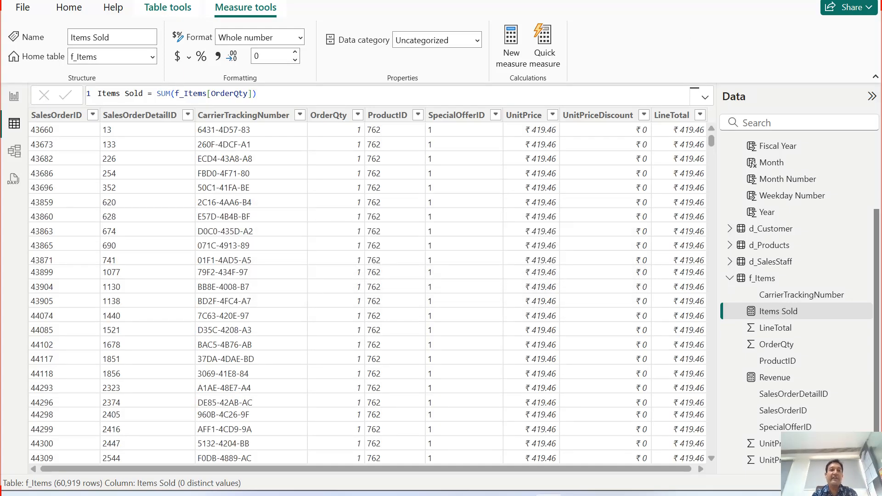
{"action": "left_click", "coordinate": [780, 318]}
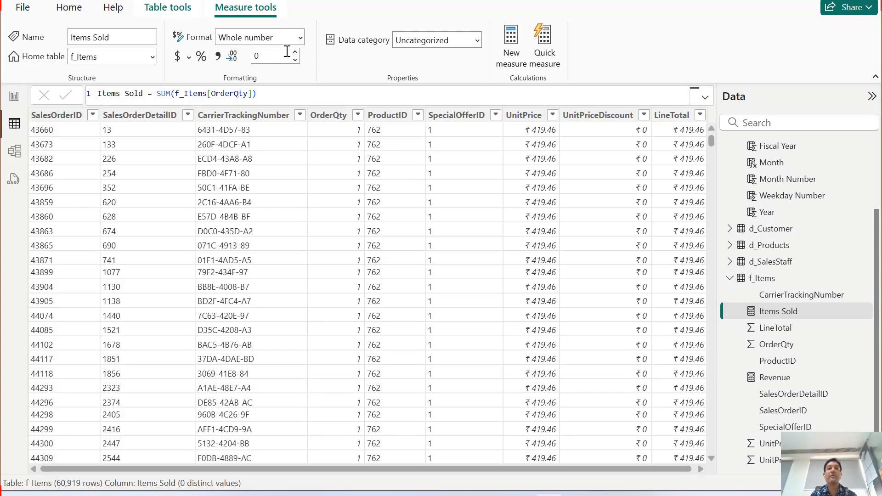
Duplicate the Revenue card on the report page and place the copy to the right of the original inside the banner.
{"action": "left_click", "coordinate": [14, 96]}
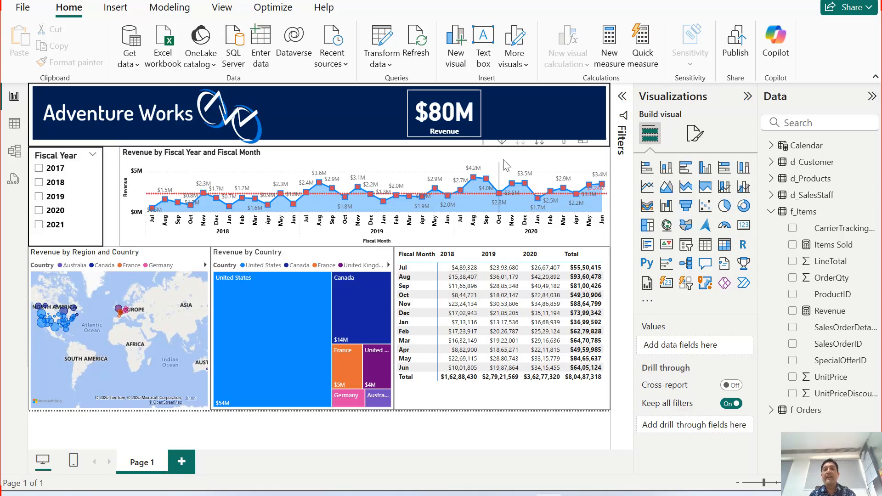
{"action": "left_click", "coordinate": [444, 119]}
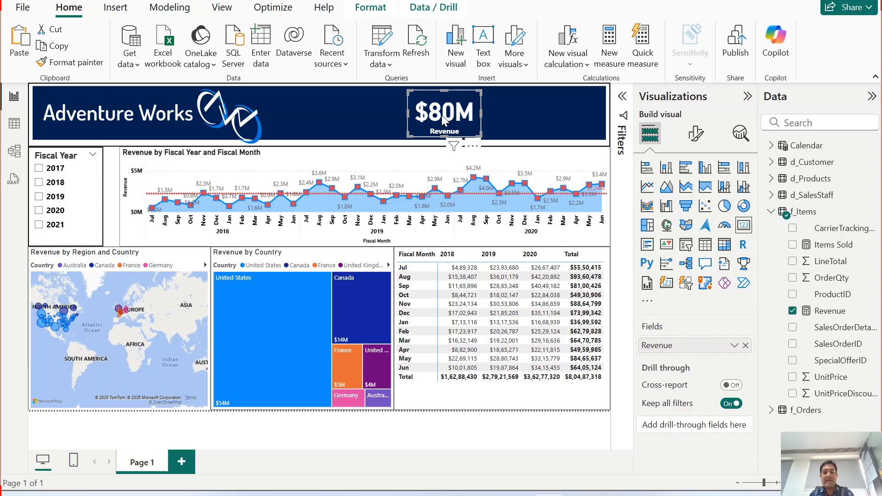
{"action": "key", "text": "ctrl+v"}
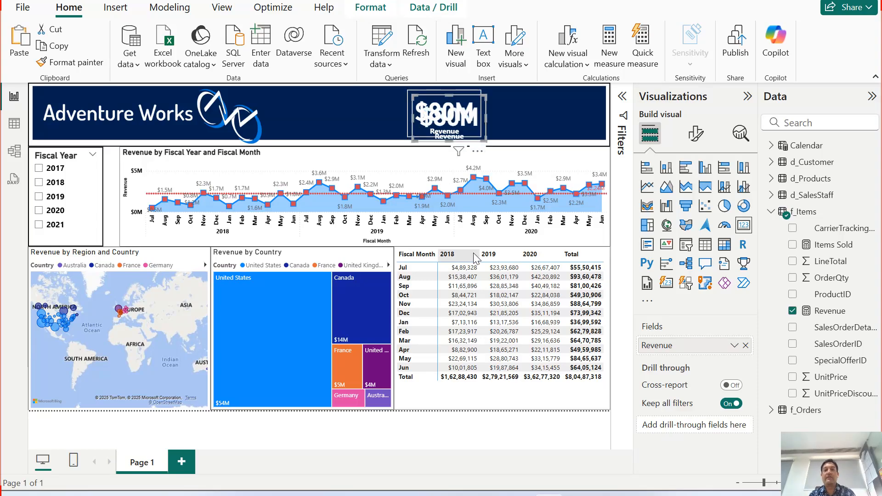
{"action": "left_click_drag", "start_coordinate": [448, 115], "coordinate": [535, 112]}
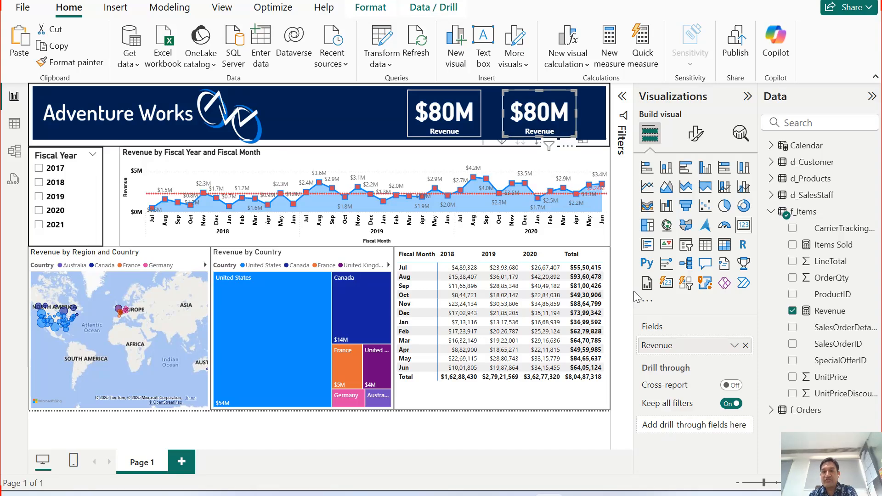
Replace the Revenue field in the copied card with the Items Sold measure and deselect the card.
{"action": "left_click", "coordinate": [746, 345]}
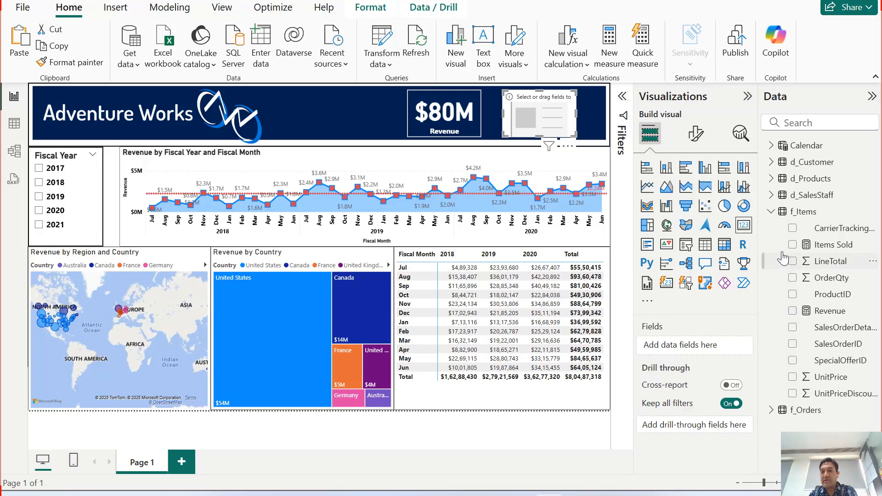
{"action": "left_click", "coordinate": [793, 246]}
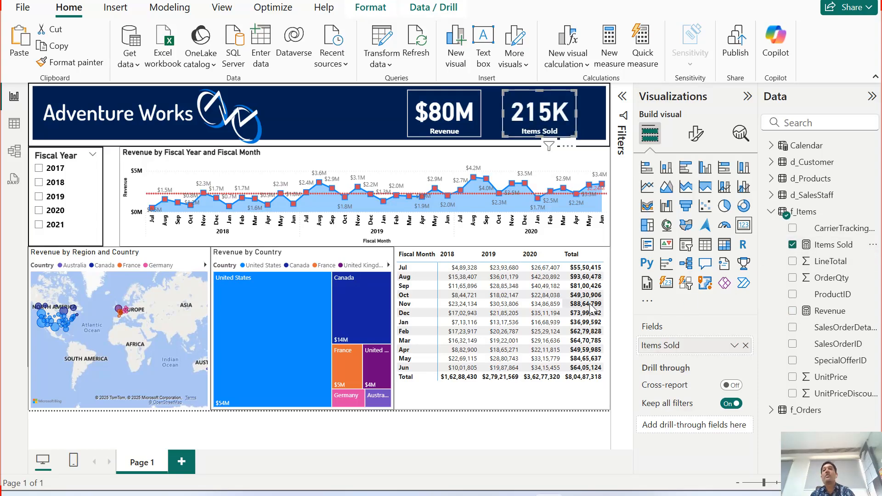
{"action": "left_click", "coordinate": [391, 120]}
{"action": "left_click", "coordinate": [446, 454]}
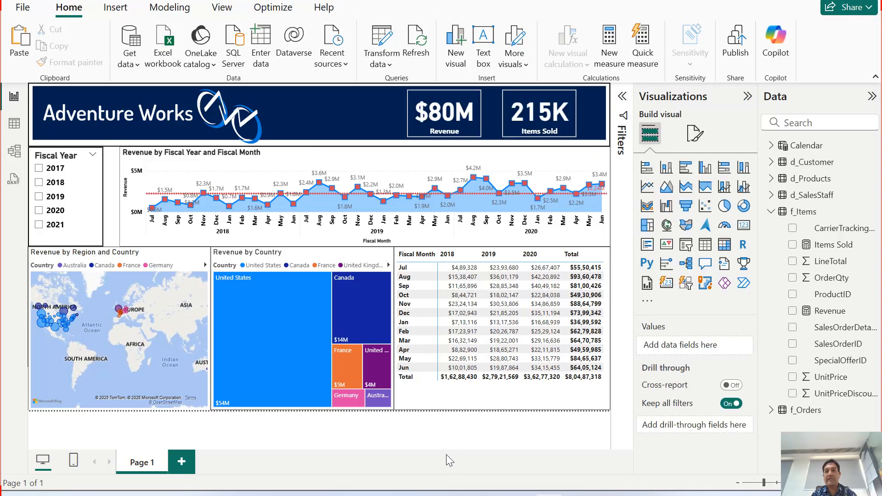
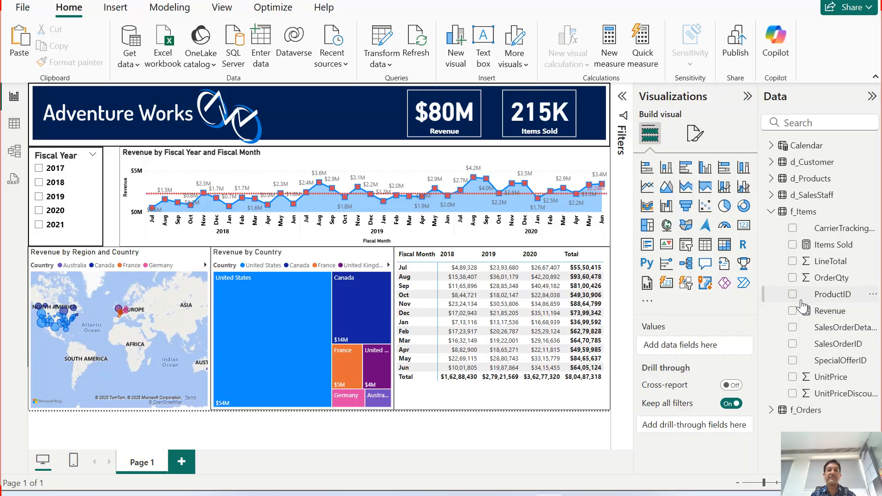
Show the records of the f_Orders table in the table view and expand its field list.
{"action": "left_click", "coordinate": [14, 123]}
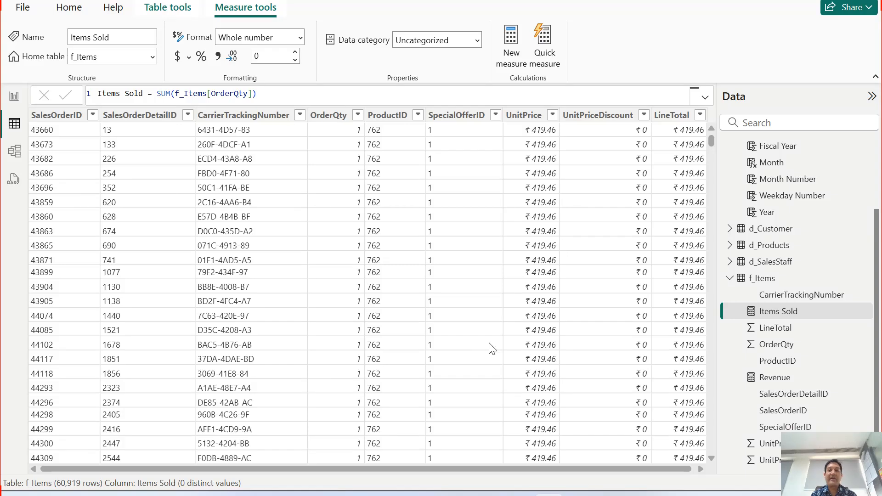
{"action": "left_click", "coordinate": [730, 278]}
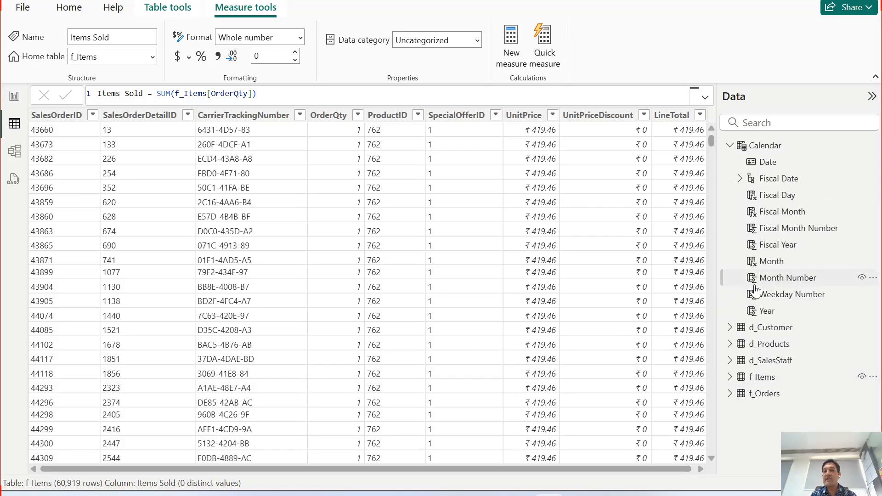
{"action": "left_click", "coordinate": [731, 394]}
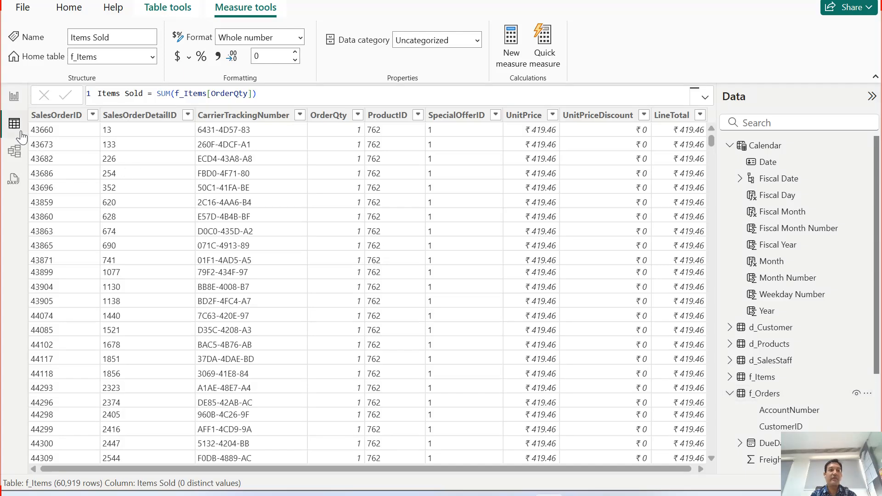
{"action": "left_click", "coordinate": [763, 395]}
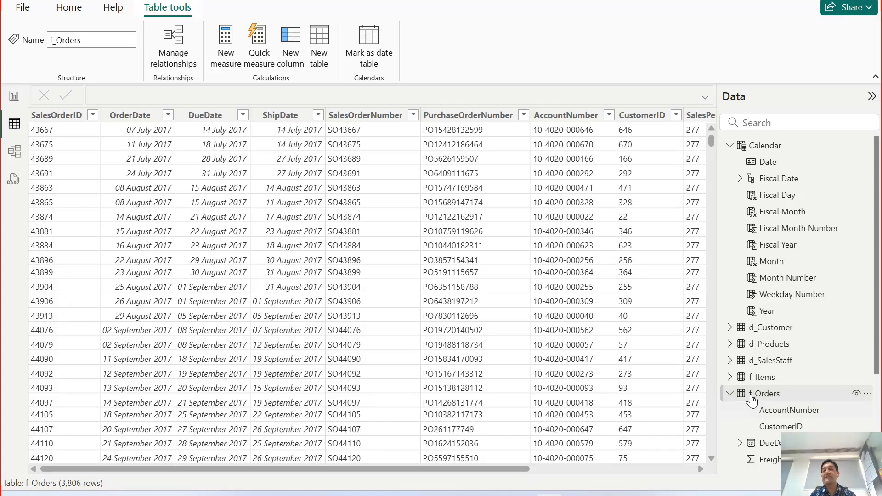
{"action": "scroll", "coordinate": [782, 299], "scroll_direction": "down", "scroll_amount": 3}
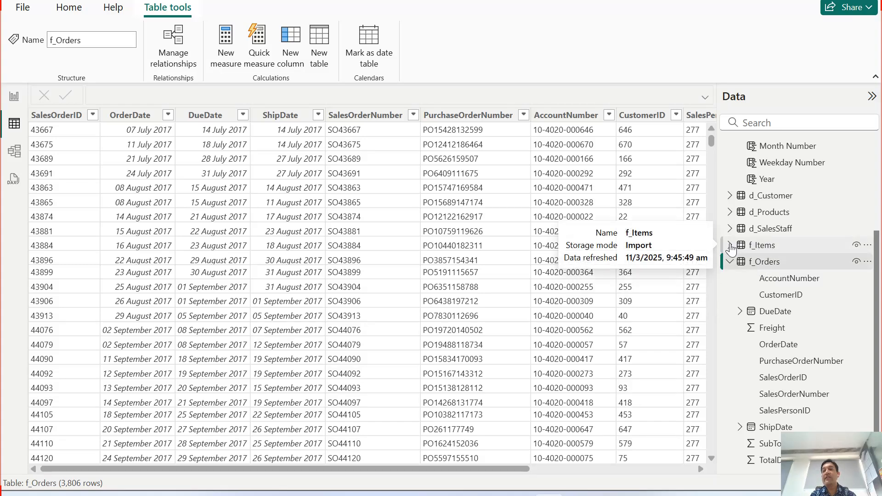
Add a new measure named Orders to the f_Items table from the table view.
{"action": "left_click", "coordinate": [767, 249]}
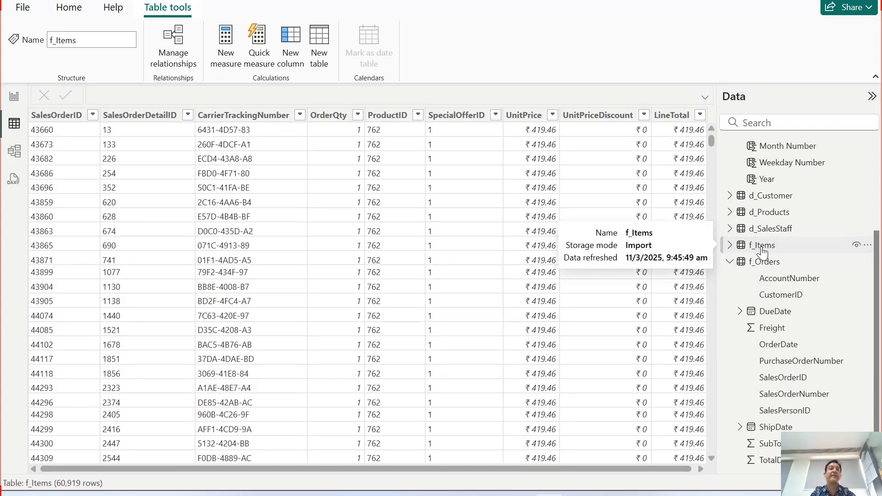
{"action": "left_click", "coordinate": [730, 245]}
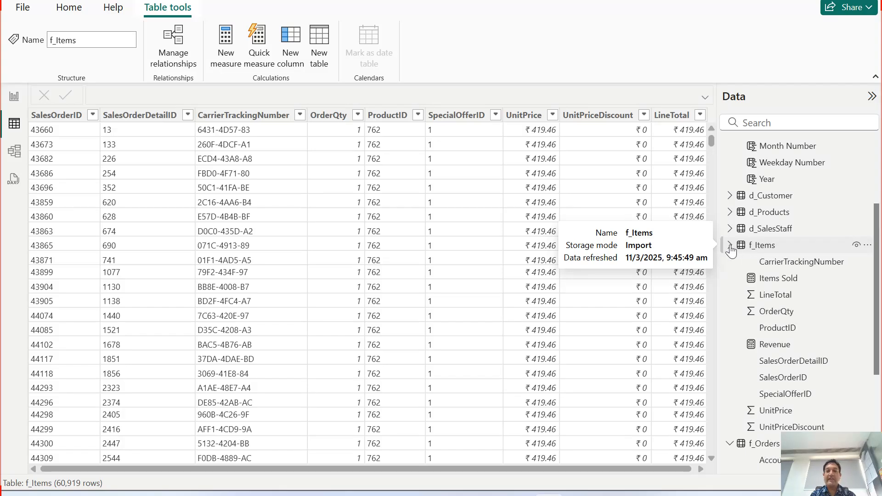
{"action": "right_click", "coordinate": [767, 248]}
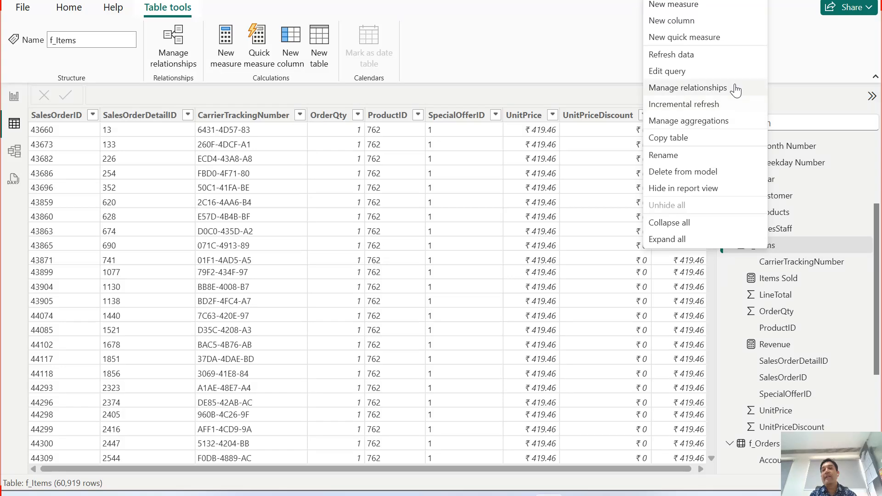
{"action": "left_click", "coordinate": [695, 7]}
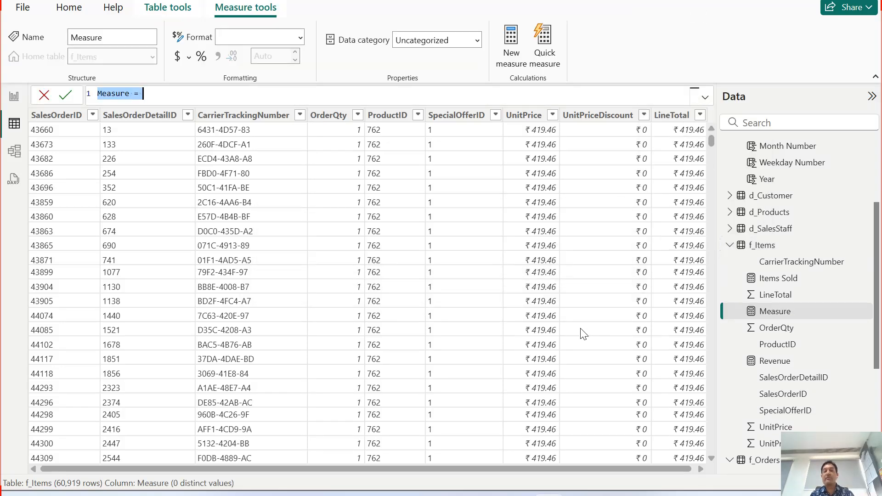
{"action": "type", "text": "Or"}
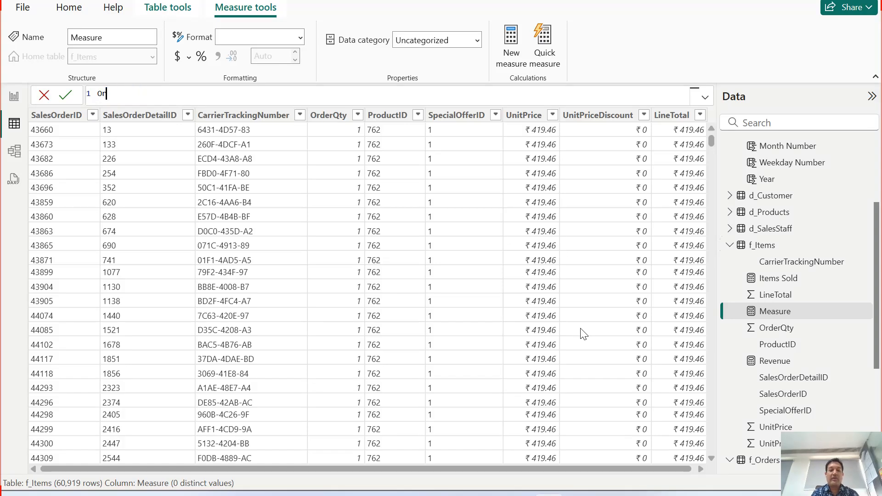
{"action": "type", "text": "ders "}
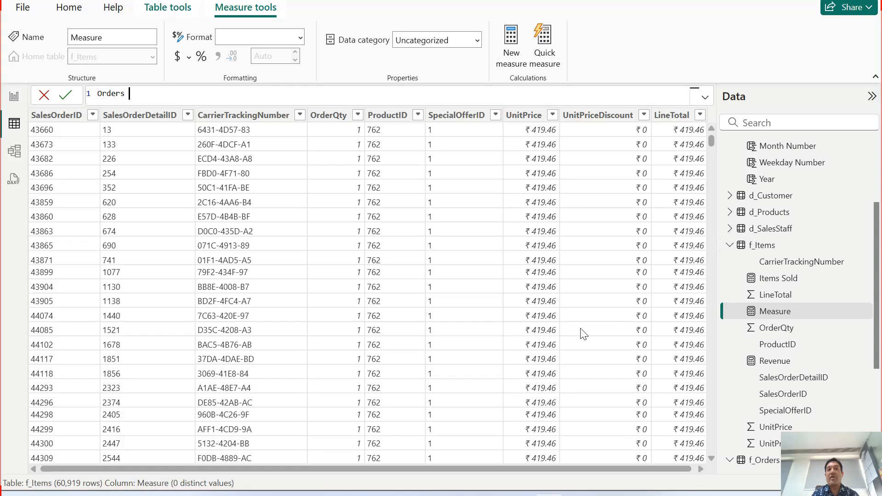
{"action": "type", "text": "= coun"}
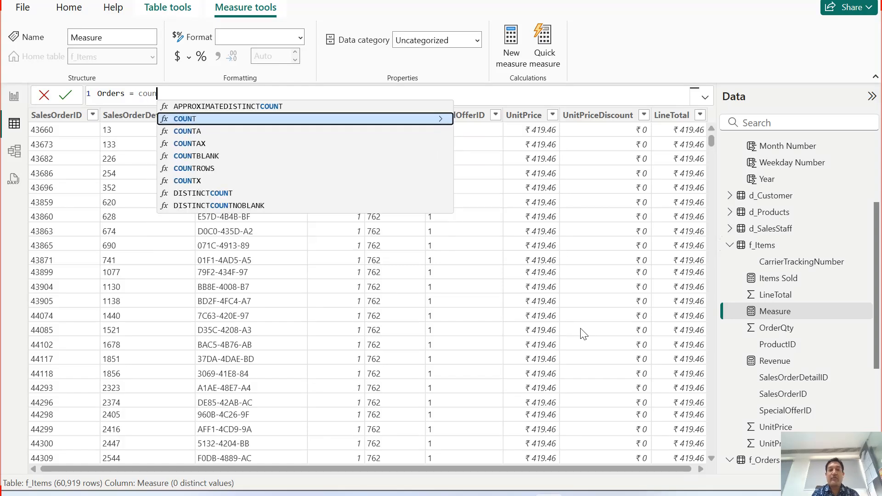
Define the Orders measure as COUNT(f_Orders[SalesOrderID]) and commit the formula.
{"action": "key", "text": "Tab"}
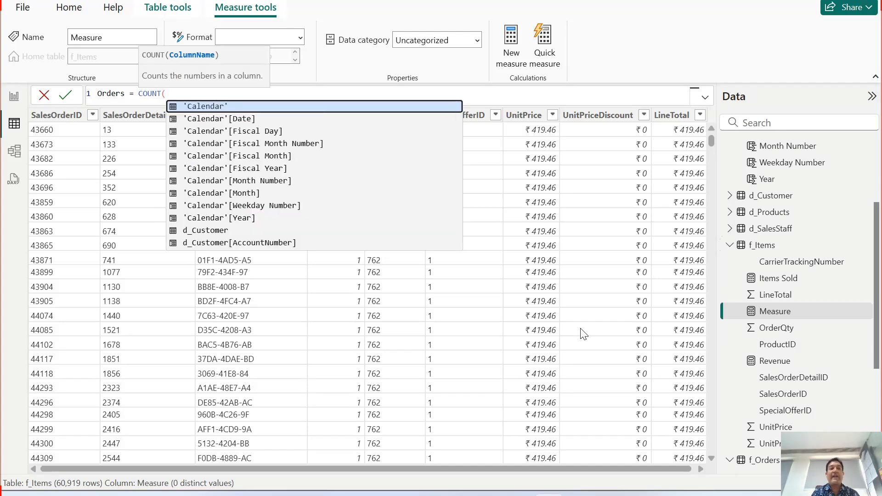
{"action": "type", "text": "sal"}
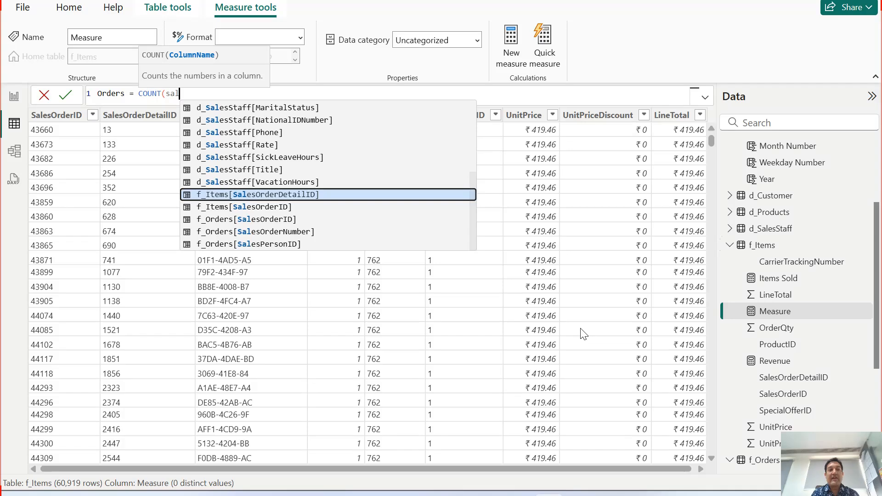
{"action": "type", "text": "esor"}
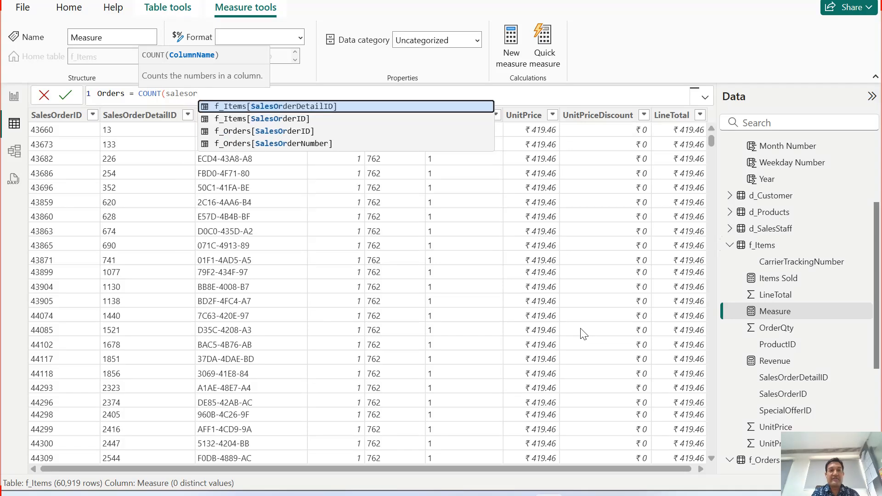
{"action": "key", "text": "Down"}
{"action": "key", "text": "Down"}
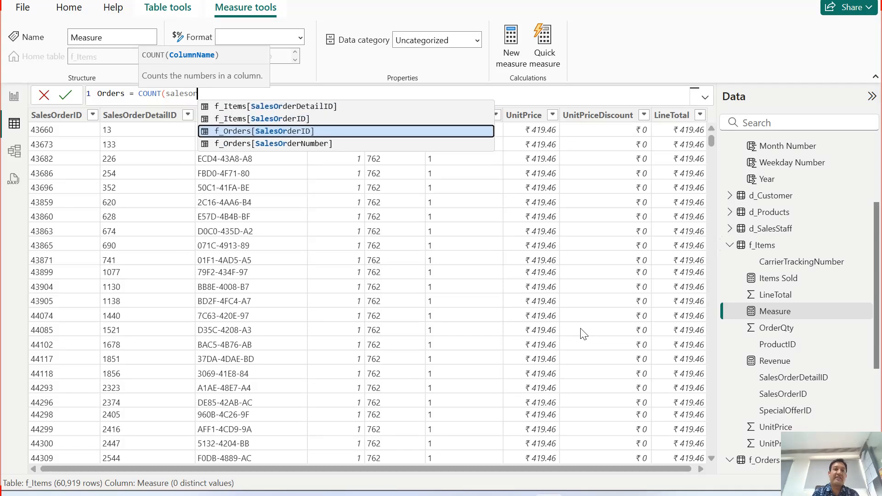
{"action": "key", "text": "Tab"}
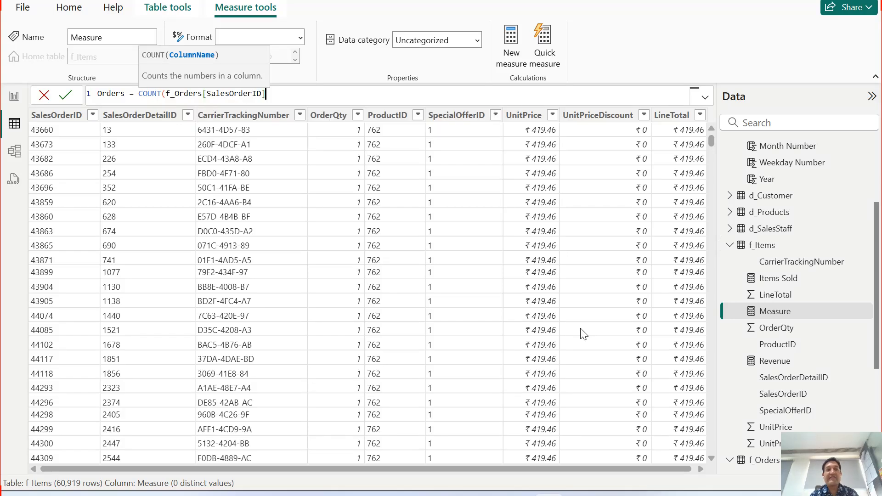
{"action": "type", "text": ")"}
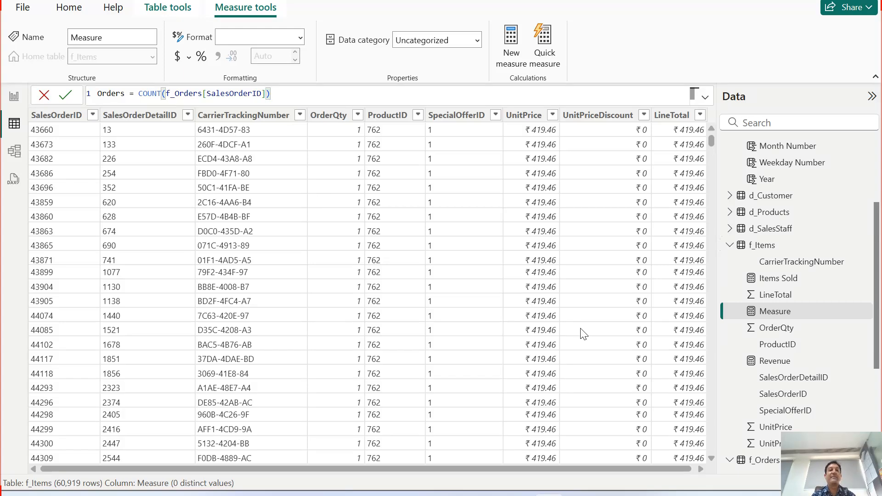
{"action": "key", "text": "Return"}
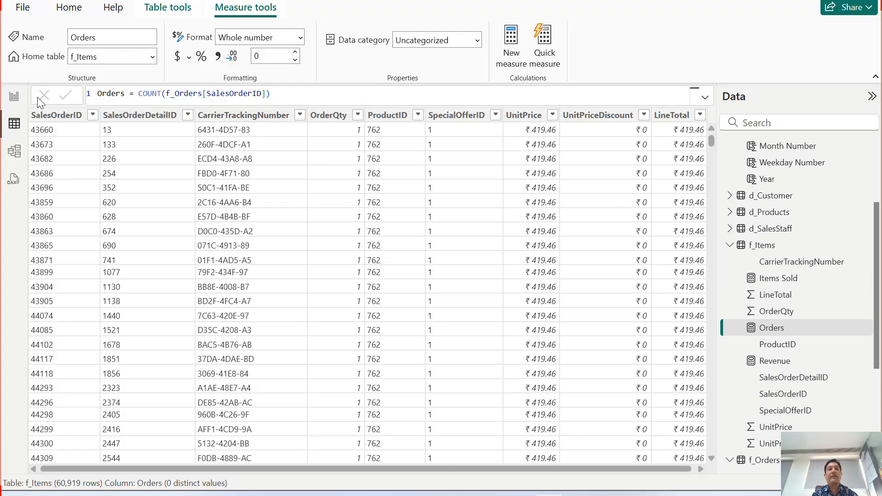
Duplicate the Revenue card on the report page and place the copy to the left of the original inside the banner.
{"action": "left_click", "coordinate": [14, 97]}
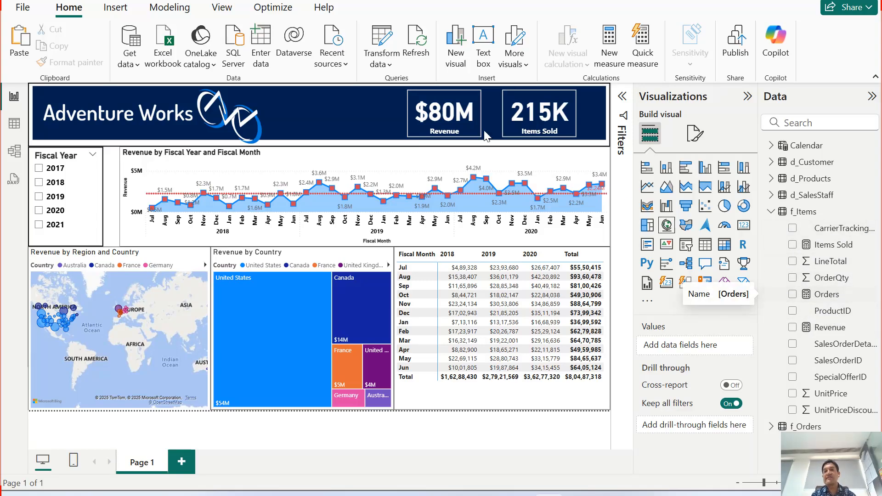
{"action": "left_click", "coordinate": [448, 115]}
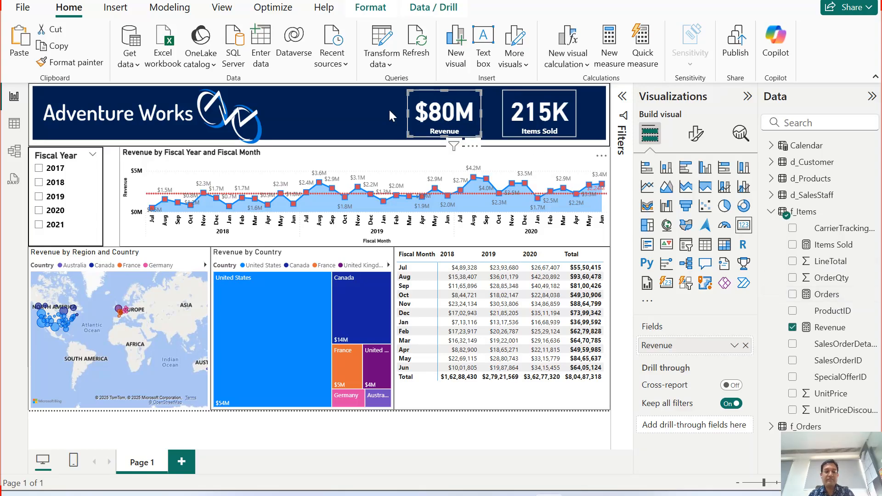
{"action": "key", "text": "ctrl+v"}
{"action": "left_click_drag", "start_coordinate": [433, 116], "coordinate": [345, 115]}
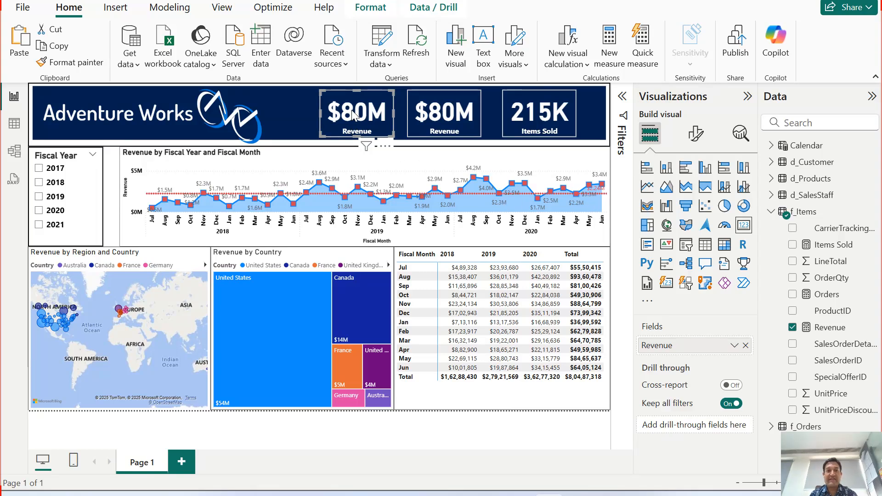
Replace the Revenue field in the copied card with the Orders measure and deselect the card.
{"action": "left_click", "coordinate": [746, 347]}
{"action": "left_click", "coordinate": [793, 295]}
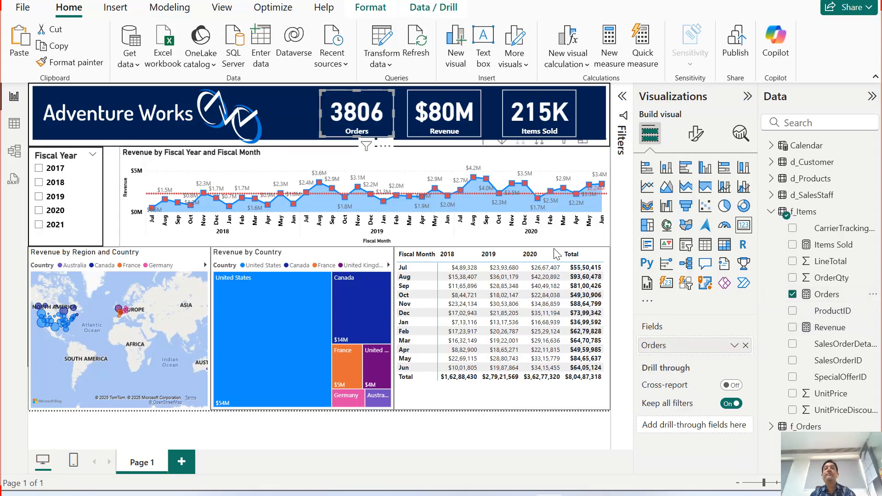
{"action": "left_click", "coordinate": [500, 440]}
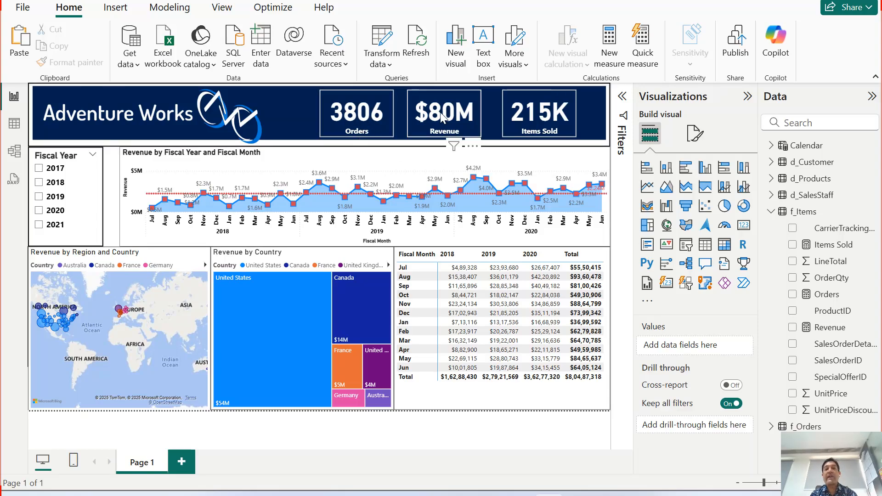
Align the Orders, Revenue and Items Sold cards by their top edges and distribute them horizontally.
{"action": "left_click", "coordinate": [349, 115]}
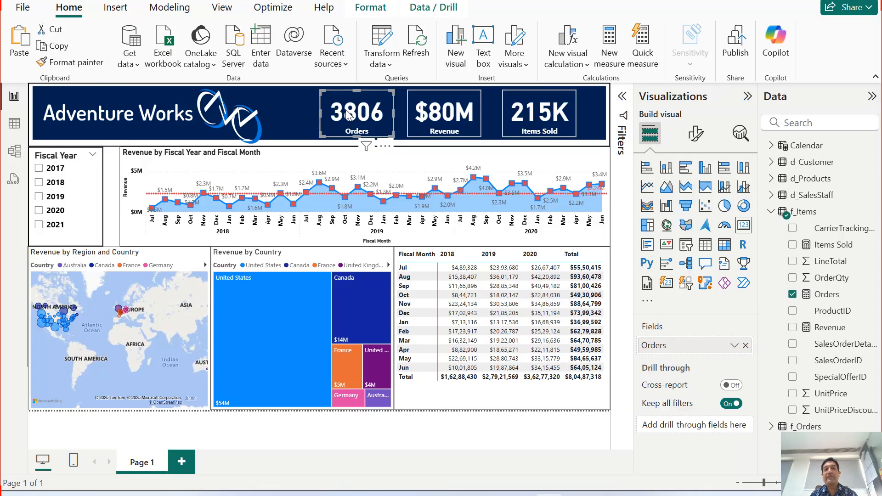
{"action": "left_click", "coordinate": [431, 114], "text": "ctrl"}
{"action": "left_click", "coordinate": [522, 112], "text": "ctrl"}
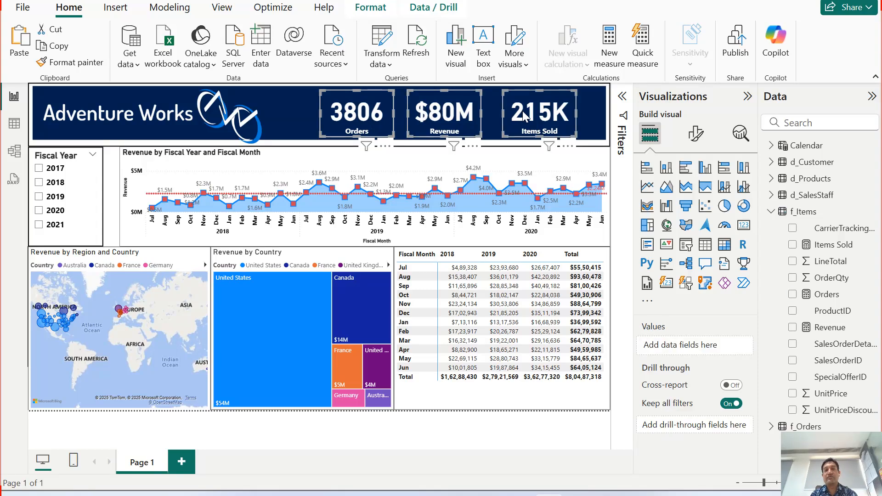
{"action": "left_click", "coordinate": [374, 10]}
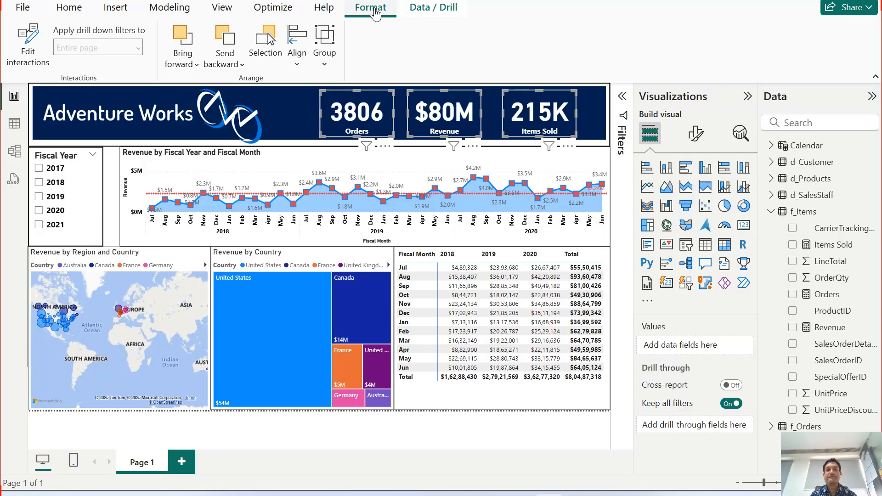
{"action": "left_click", "coordinate": [294, 67]}
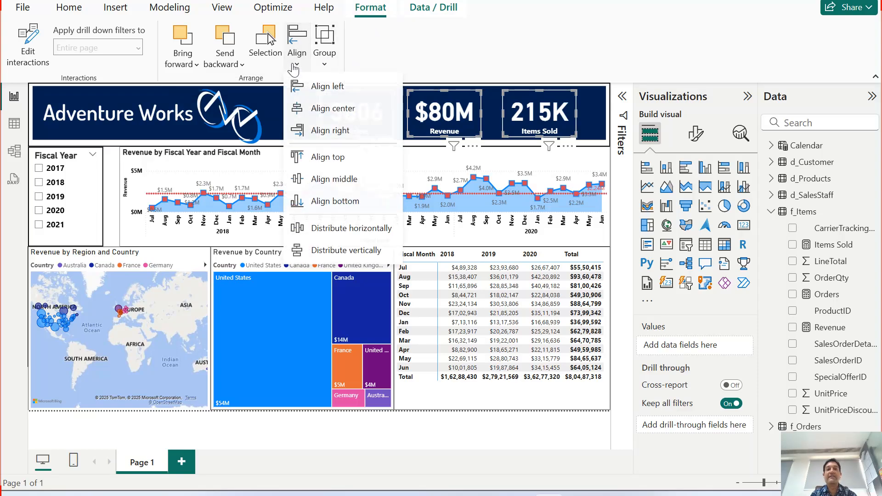
{"action": "left_click", "coordinate": [335, 159]}
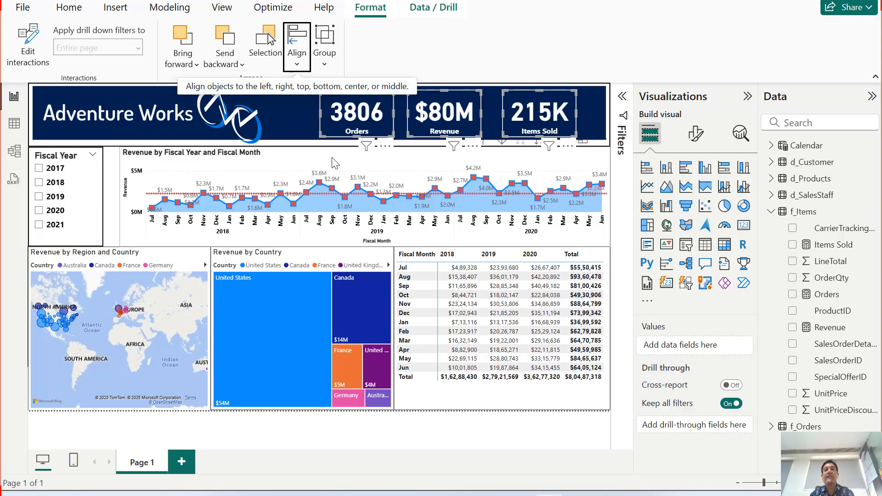
{"action": "left_click", "coordinate": [294, 67]}
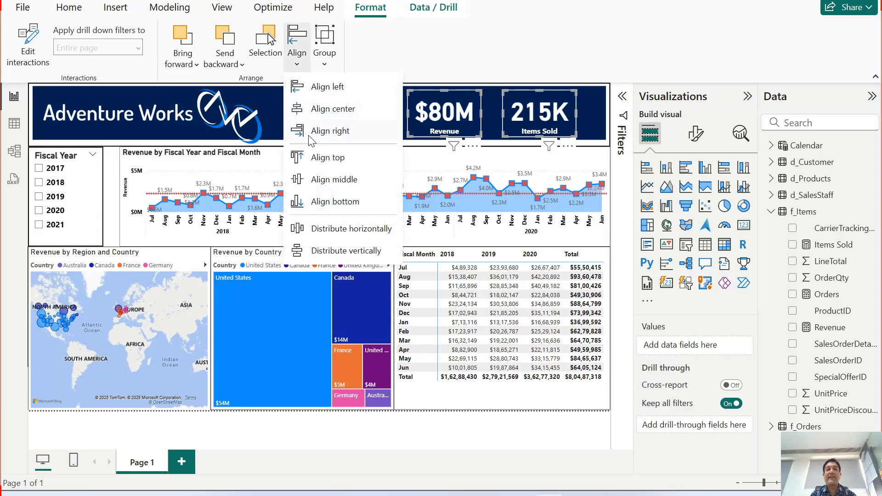
{"action": "left_click", "coordinate": [330, 229]}
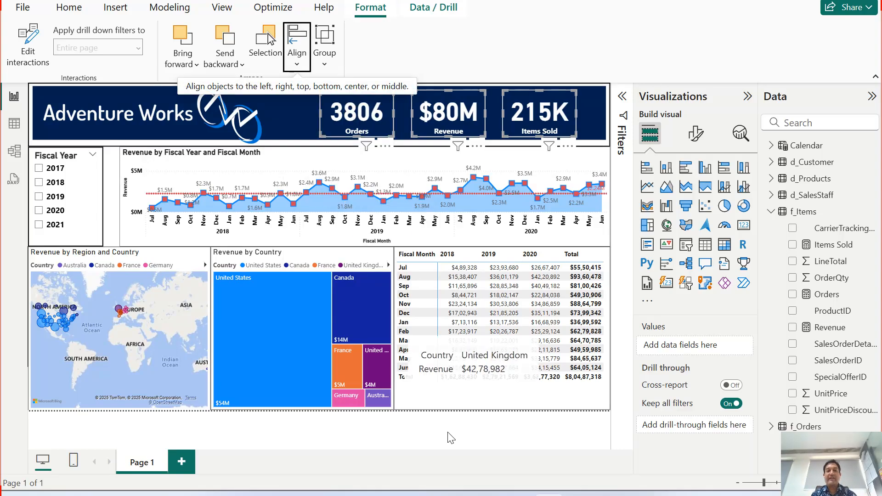
{"action": "left_click", "coordinate": [428, 427]}
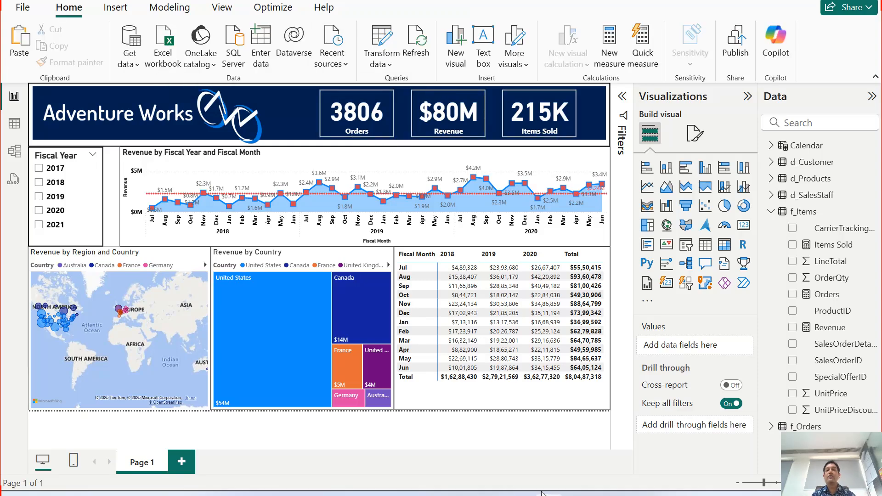
Filter the report with the Fiscal Year slicer to 2019 and switch the selection to 2018.
{"action": "mouse_move", "coordinate": [543, 493]}
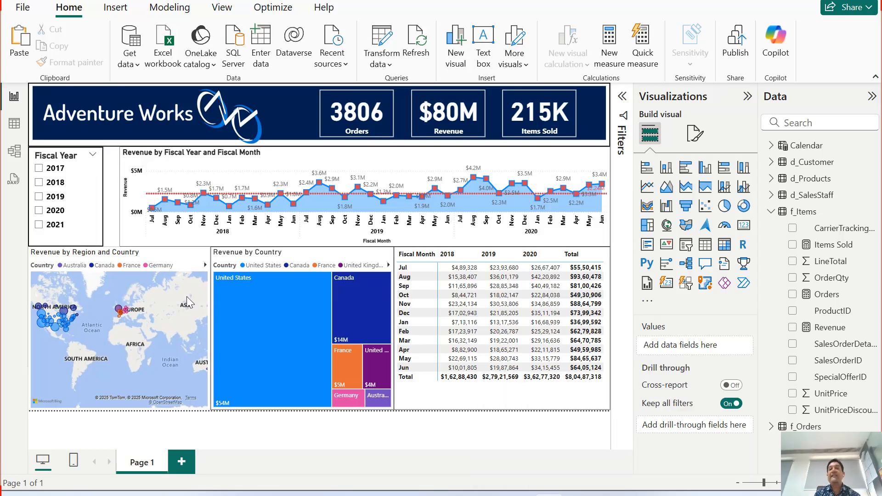
{"action": "left_click", "coordinate": [55, 198]}
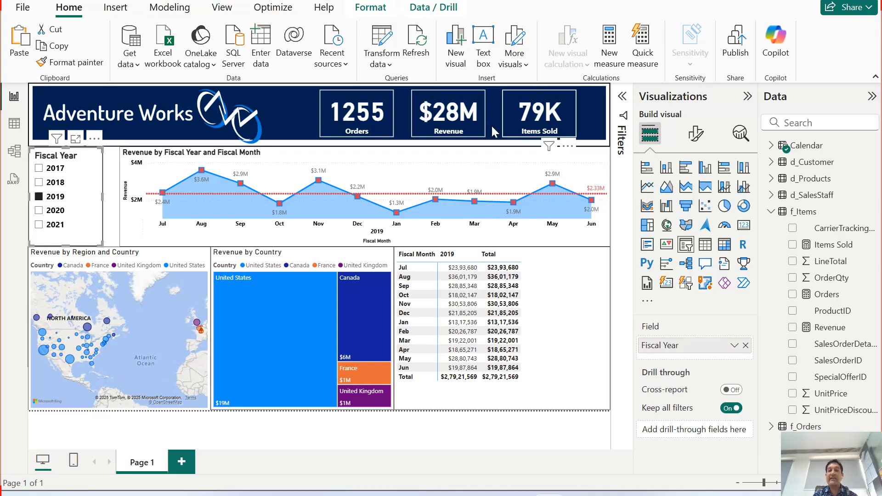
{"action": "left_click", "coordinate": [51, 184]}
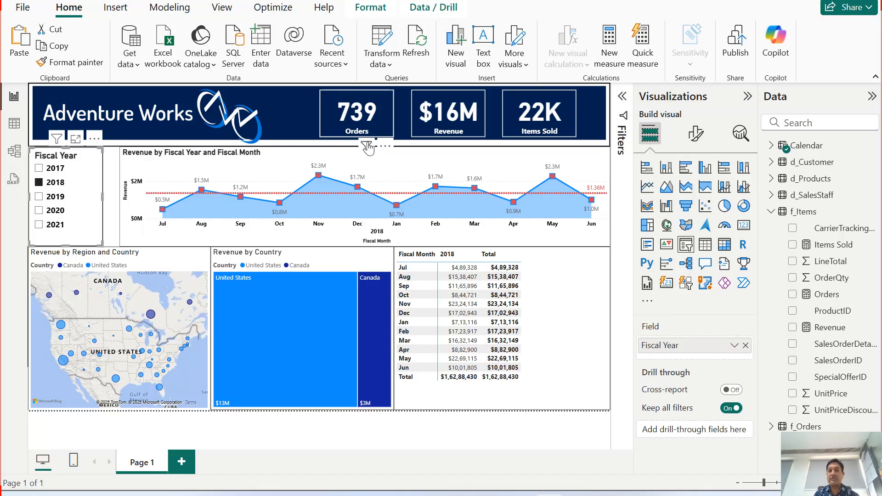
Filter the report with the Fiscal Year slicer to 2019 and switch the selection to 2020.
{"action": "mouse_move", "coordinate": [367, 146]}
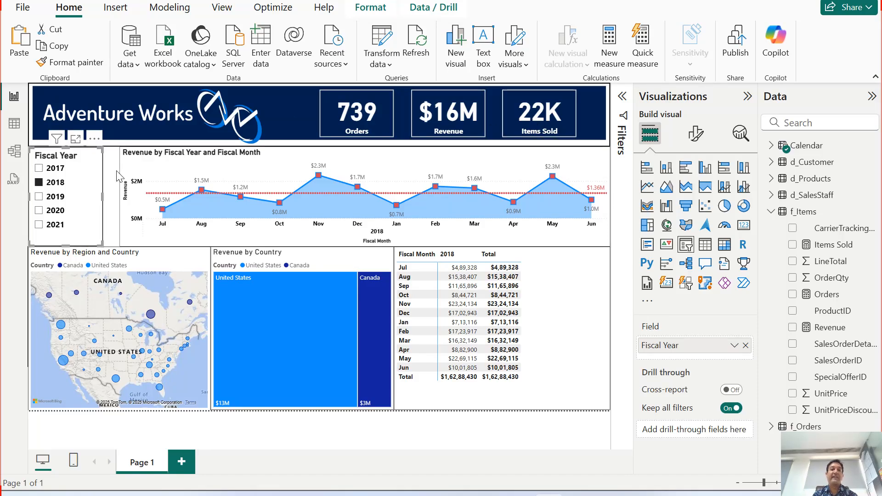
{"action": "left_click", "coordinate": [54, 197]}
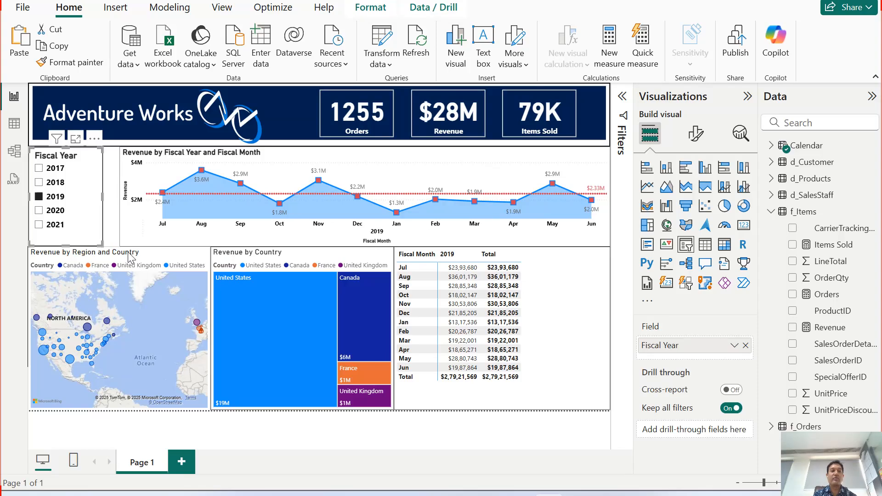
{"action": "left_click", "coordinate": [39, 210]}
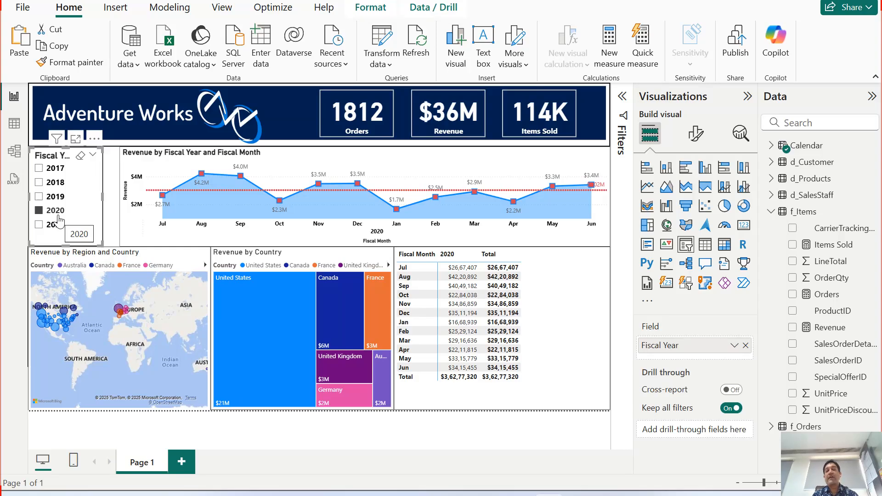
Cross-filter the 2020 data by United States in the Revenue by Country treemap, remove that highlight and clear the Fiscal Year slicer.
{"action": "left_click", "coordinate": [256, 318]}
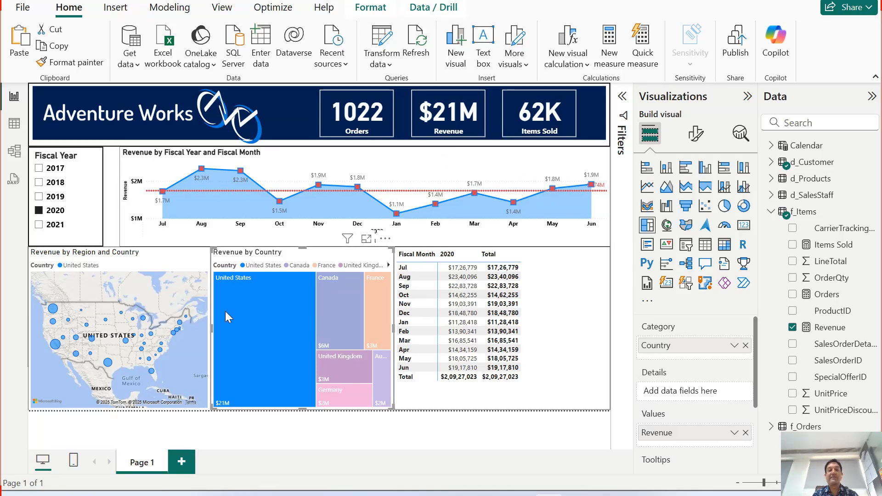
{"action": "left_click", "coordinate": [255, 320]}
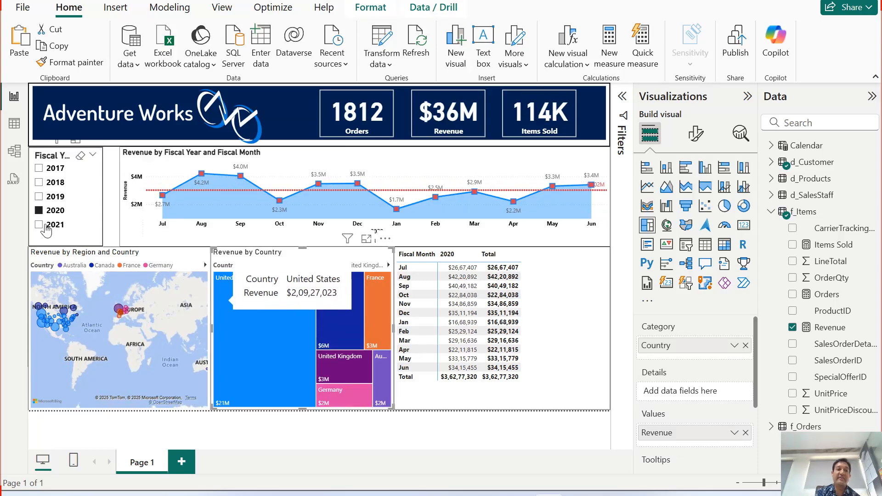
{"action": "left_click", "coordinate": [80, 156]}
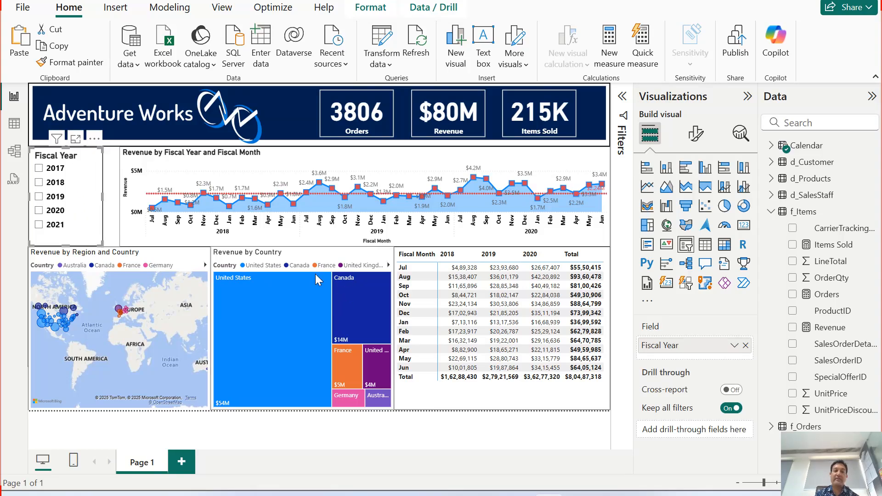
Cross-filter all fiscal years by United States in the Revenue by Country treemap and remove the highlight again.
{"action": "mouse_move", "coordinate": [289, 338]}
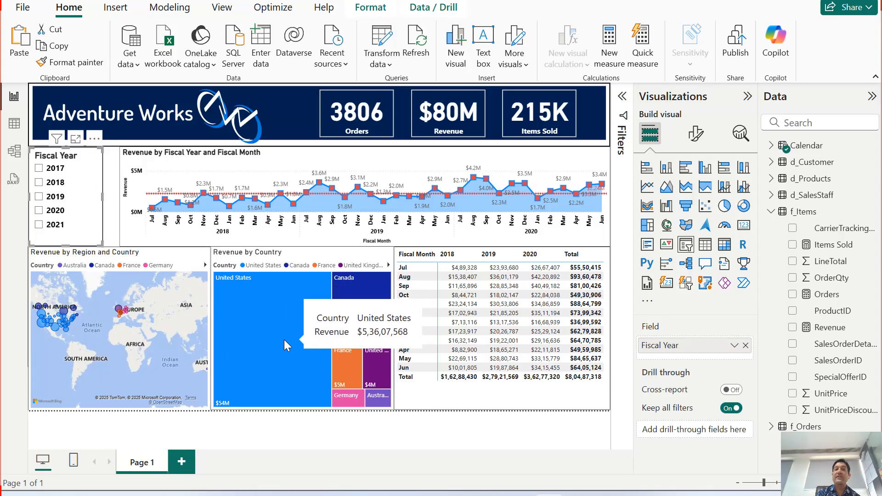
{"action": "left_click", "coordinate": [268, 319]}
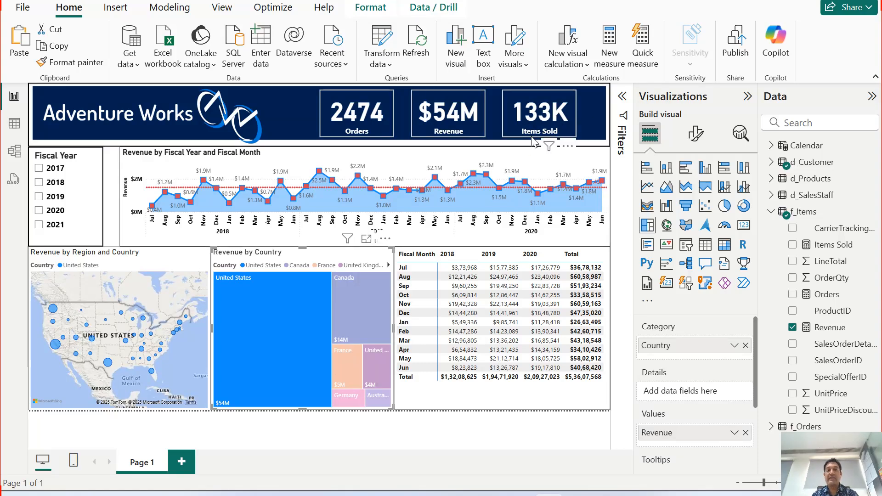
{"action": "mouse_move", "coordinate": [216, 345]}
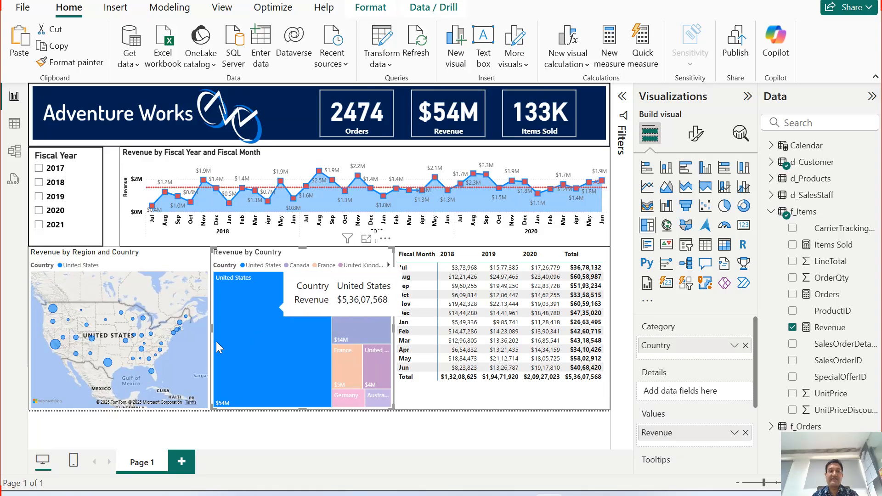
{"action": "left_click", "coordinate": [291, 363]}
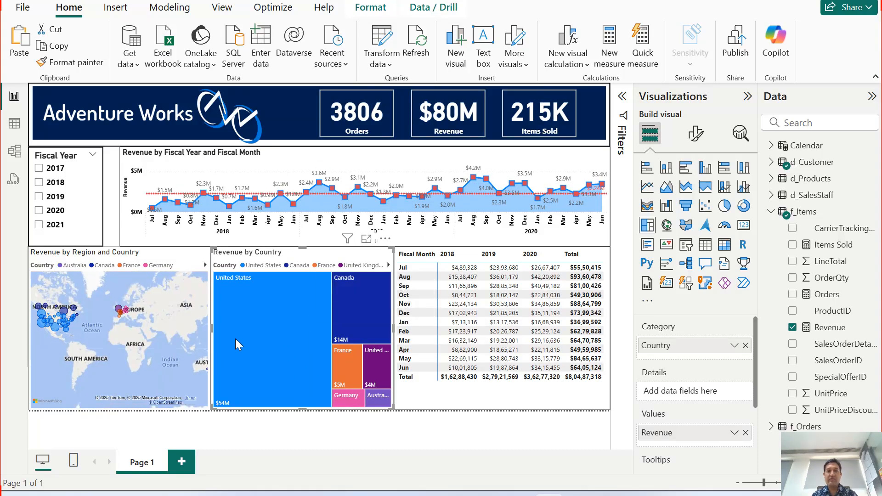
Cross-filter the report by Canada in the Revenue by Country treemap and examine the other visuals.
{"action": "mouse_move", "coordinate": [278, 332]}
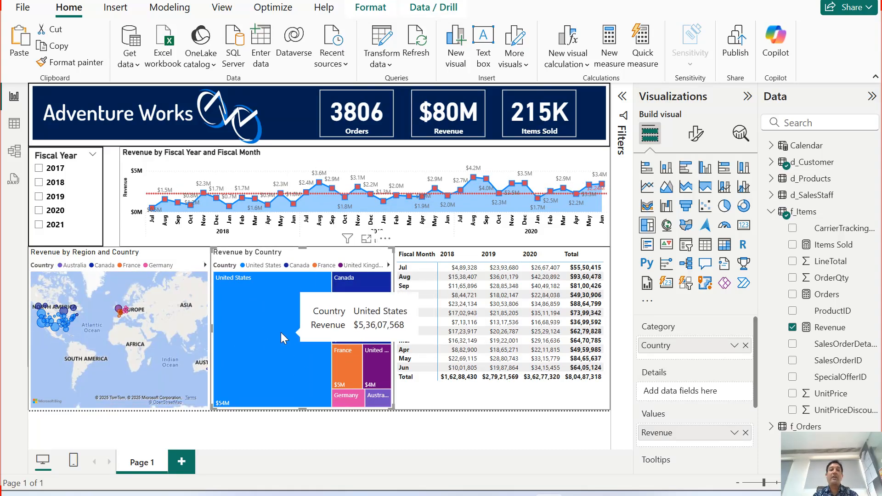
{"action": "mouse_move", "coordinate": [350, 321]}
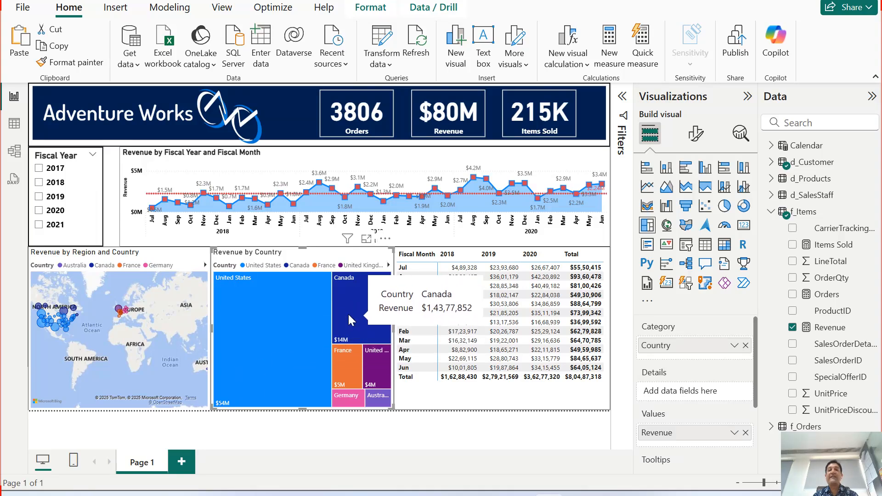
{"action": "left_click", "coordinate": [350, 320]}
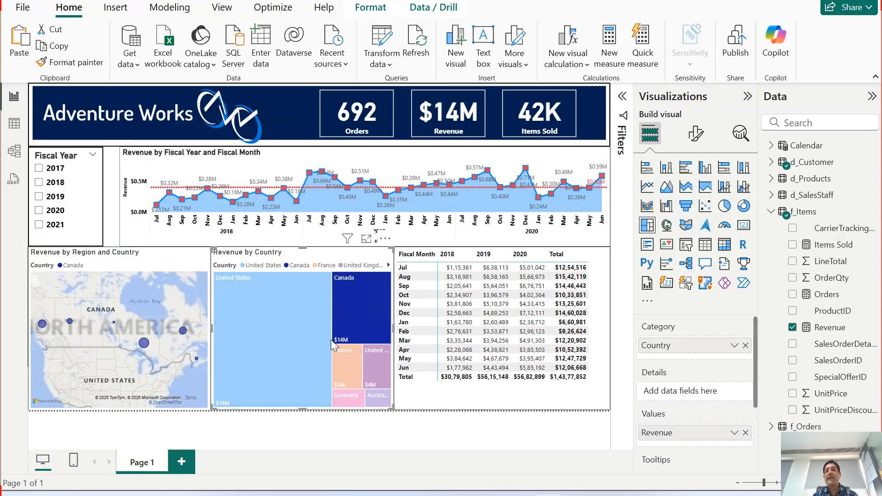
{"action": "mouse_move", "coordinate": [329, 200]}
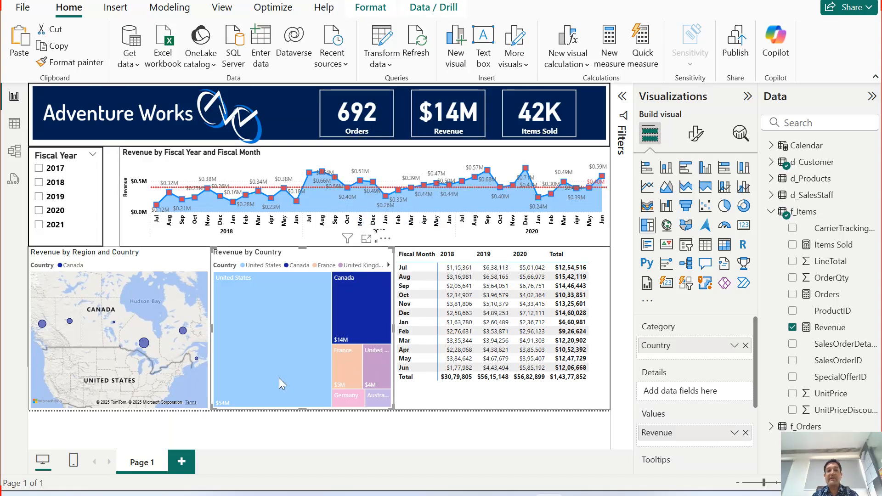
{"action": "mouse_move", "coordinate": [346, 337]}
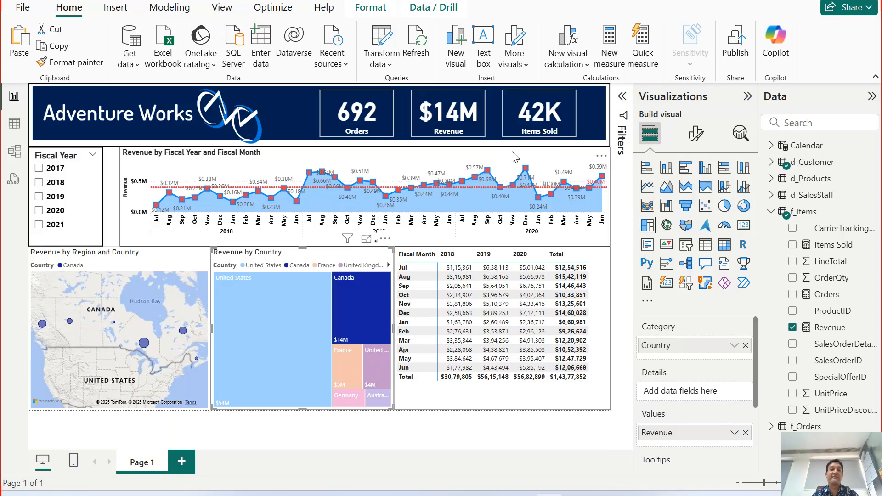
With Canada highlighted, filter the Fiscal Year slicer to 2018, 2019 and 2020 in turn and clear the slicer.
{"action": "left_click", "coordinate": [56, 184]}
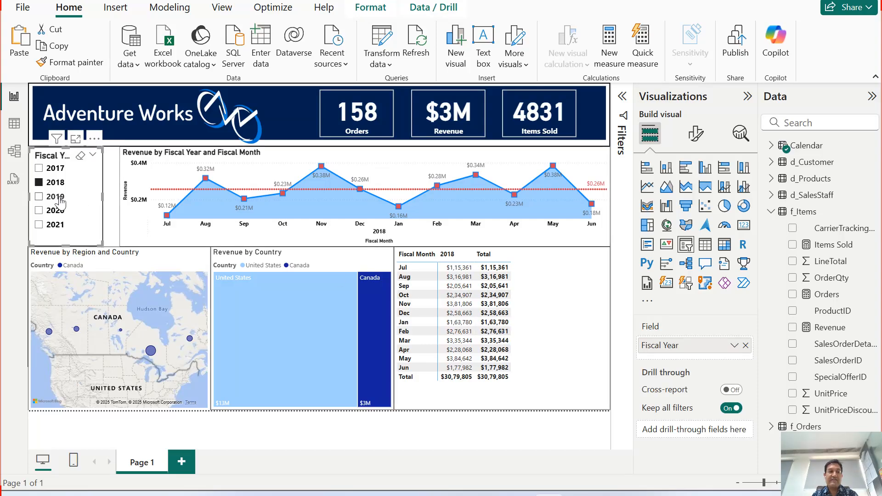
{"action": "left_click", "coordinate": [39, 196]}
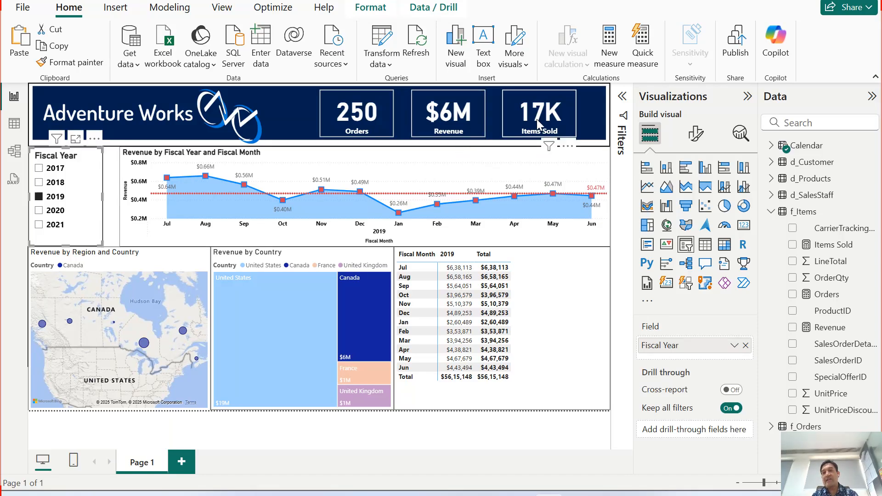
{"action": "left_click", "coordinate": [52, 212]}
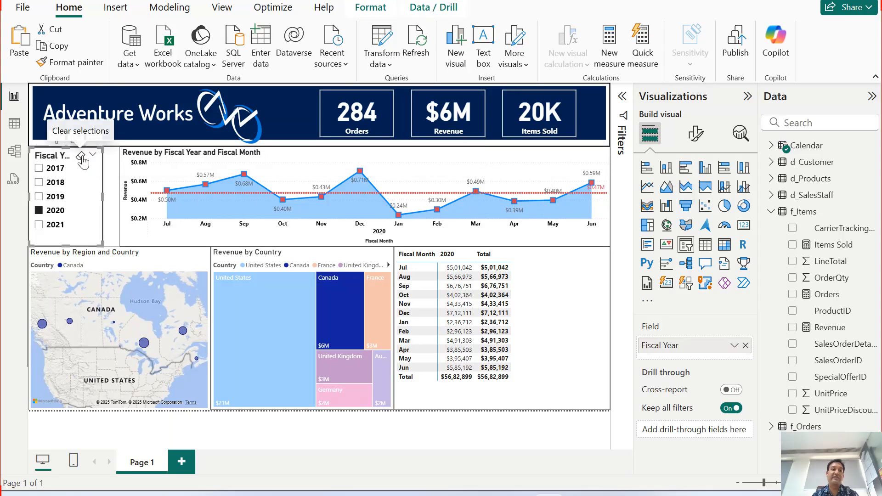
{"action": "left_click", "coordinate": [81, 158]}
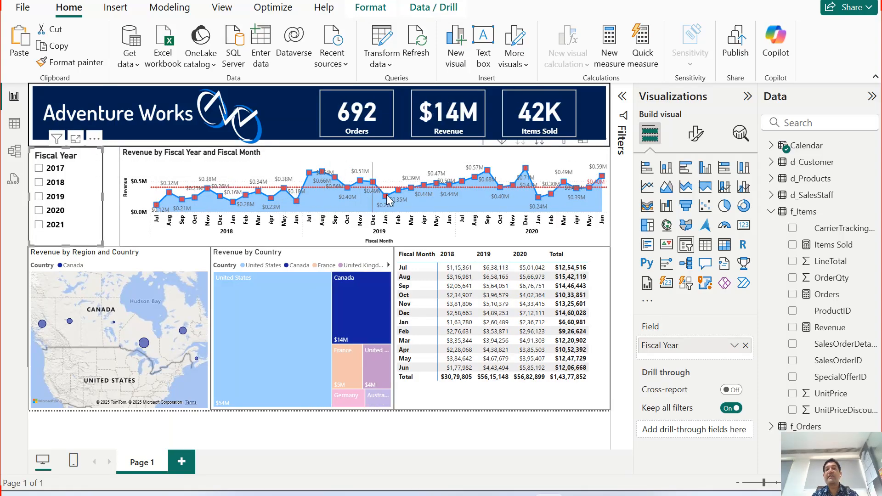
Filter the Canada data to fiscal year 2020 and examine the December revenue in the area chart.
{"action": "mouse_move", "coordinate": [581, 199]}
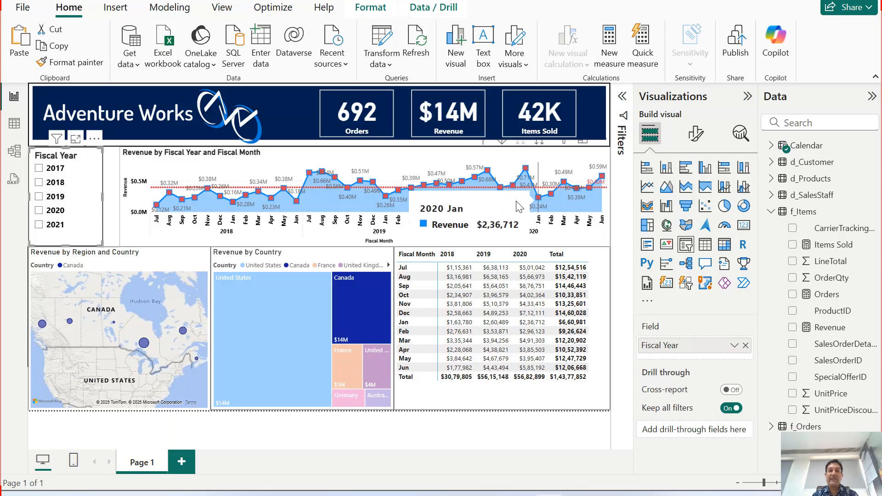
{"action": "left_click", "coordinate": [56, 212]}
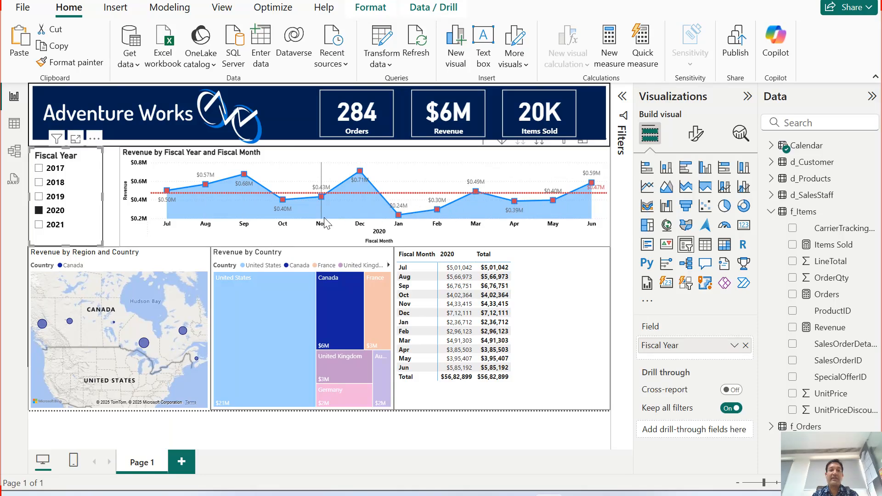
{"action": "mouse_move", "coordinate": [364, 224]}
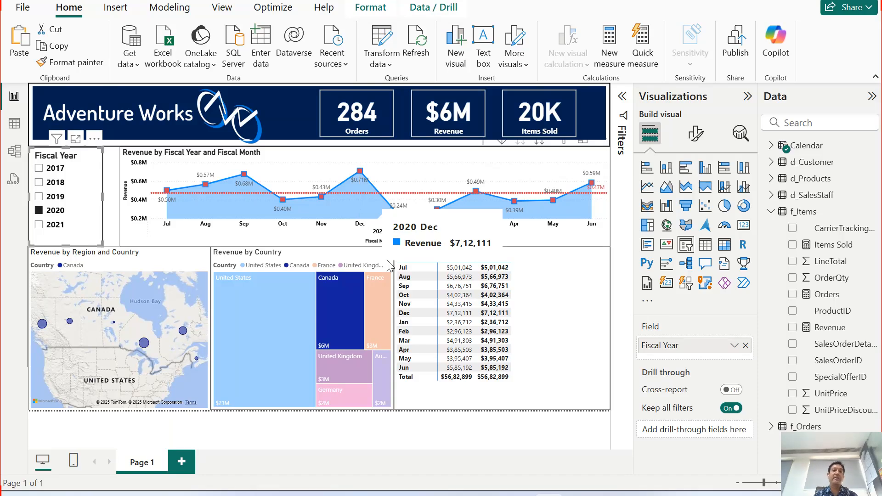
{"action": "mouse_move", "coordinate": [371, 206]}
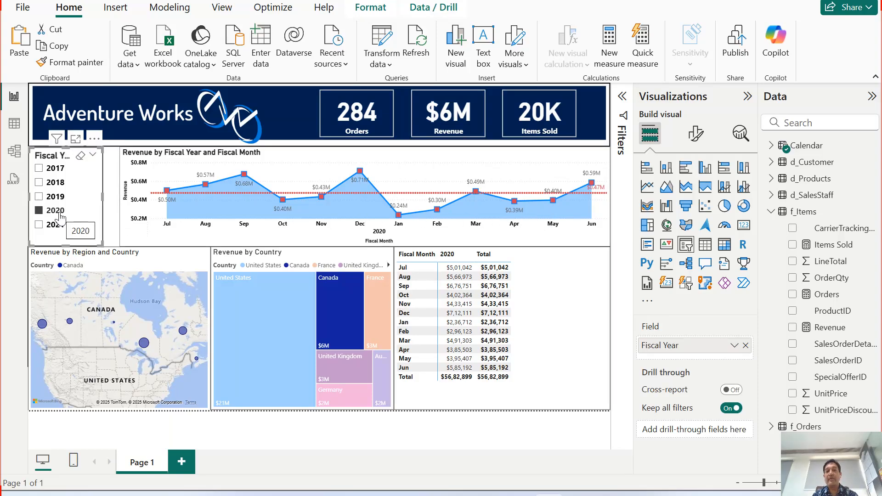
Filter the Canada data to fiscal year 2019 and examine the monthly revenue along the area chart.
{"action": "left_click", "coordinate": [56, 197]}
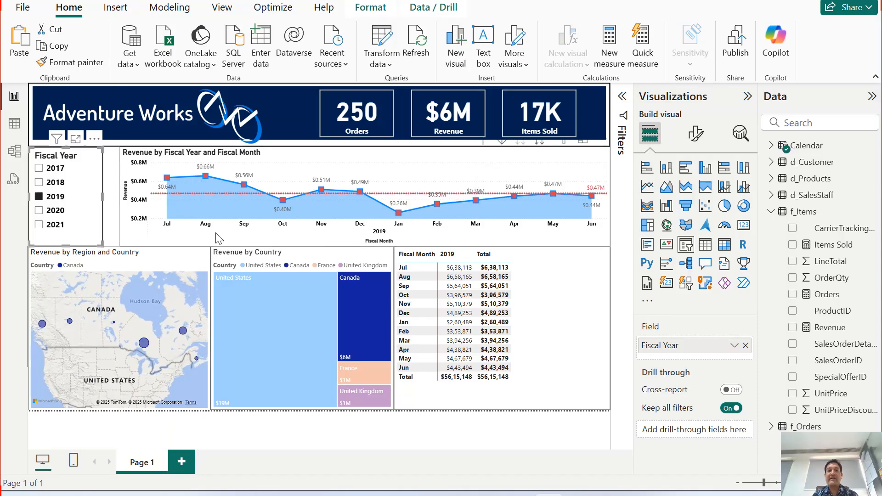
{"action": "mouse_move", "coordinate": [203, 197]}
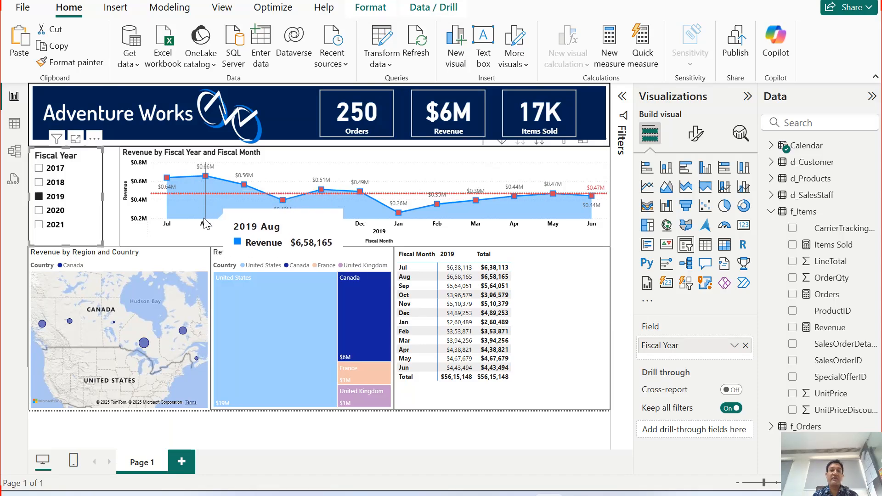
{"action": "mouse_move", "coordinate": [246, 220]}
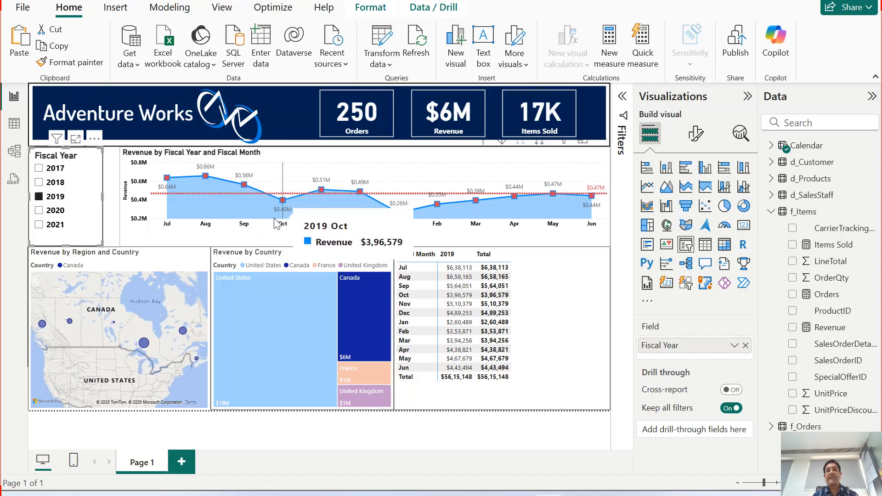
{"action": "mouse_move", "coordinate": [316, 212]}
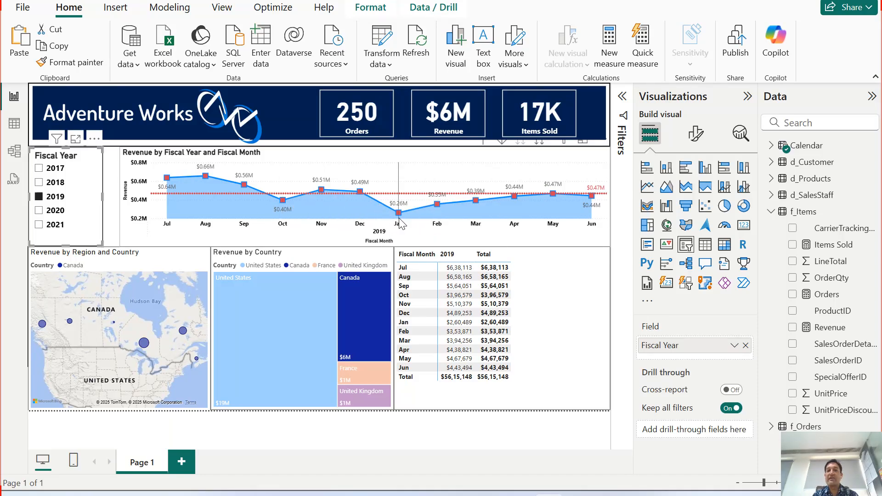
{"action": "mouse_move", "coordinate": [428, 224]}
{"action": "mouse_move", "coordinate": [501, 213]}
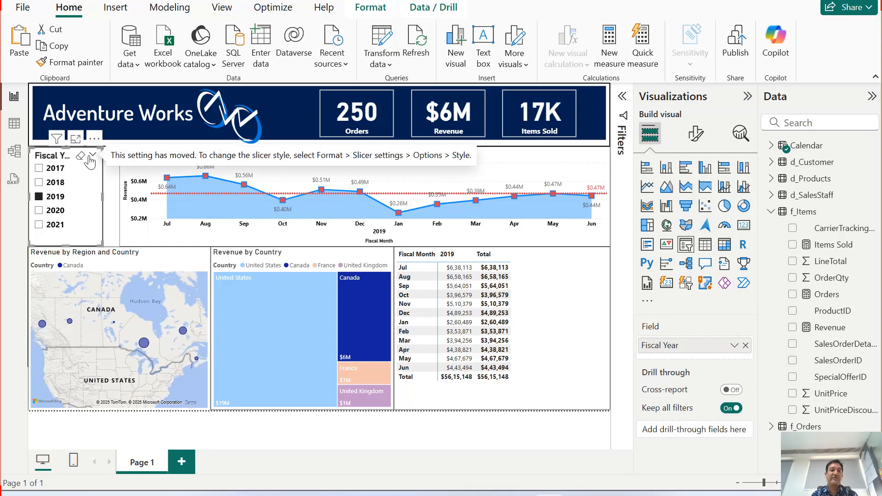
Clear the Fiscal Year slicer, remove the Canada highlight from the treemap and deselect the visual.
{"action": "left_click", "coordinate": [80, 156]}
{"action": "left_click", "coordinate": [332, 331]}
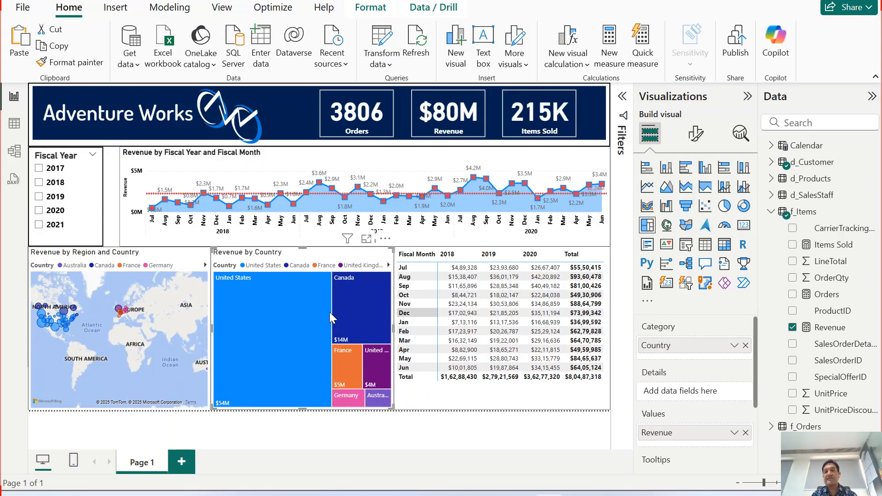
{"action": "left_click", "coordinate": [398, 439]}
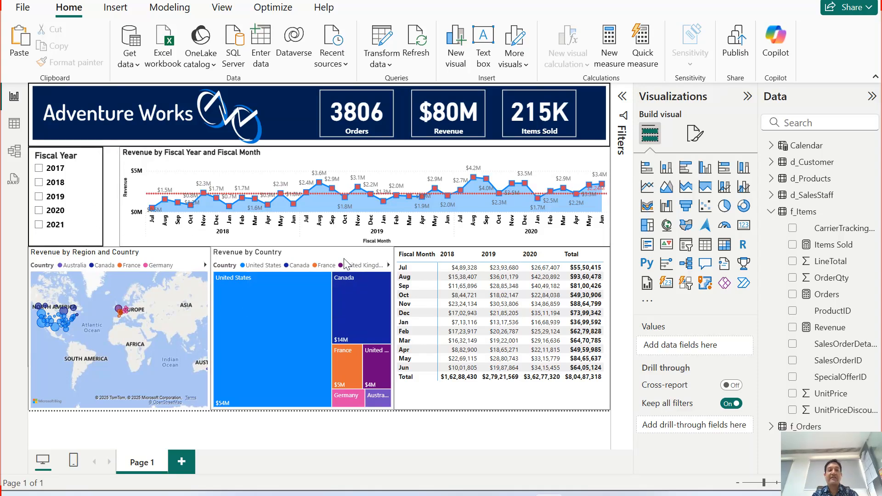
Widen the Revenue by Fiscal Year and Fiscal Month chart until its left edge meets the Fiscal Year slicer, and deselect it.
{"action": "left_click", "coordinate": [154, 242]}
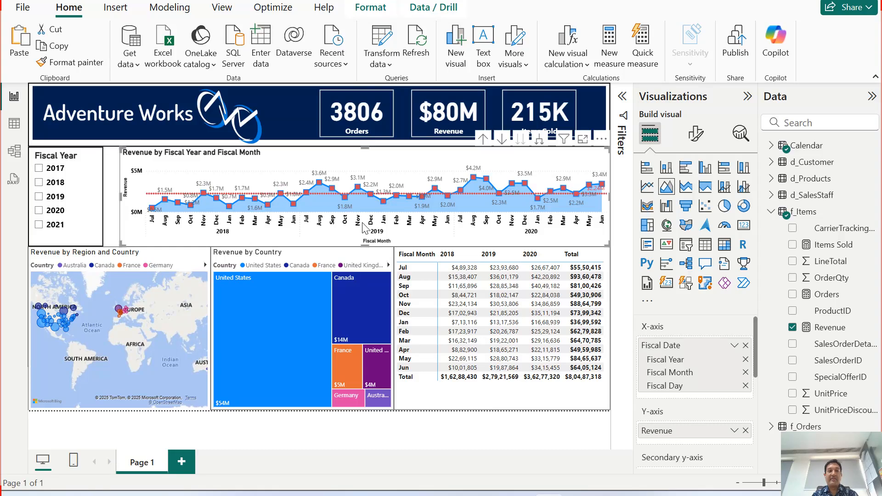
{"action": "left_click_drag", "start_coordinate": [121, 196], "coordinate": [104, 196]}
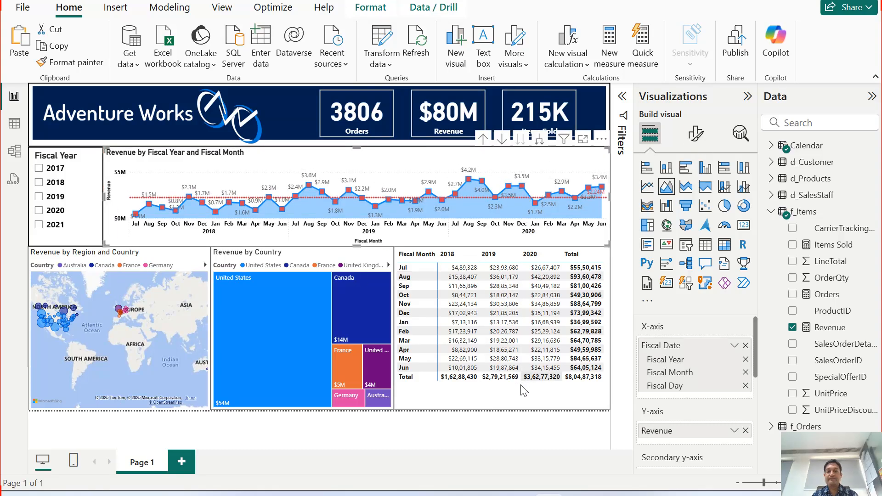
{"action": "left_click", "coordinate": [518, 444]}
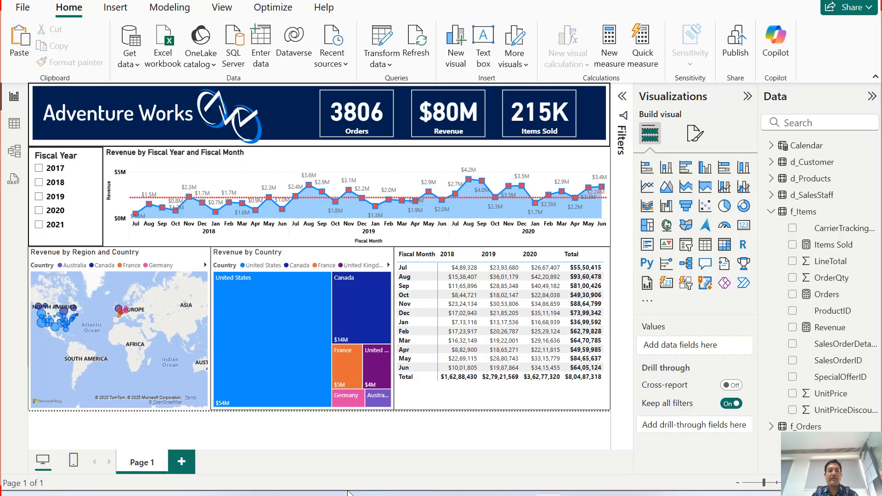
Rename the report page from Page 1 to Customer_Analysis.
{"action": "double_click", "coordinate": [149, 464]}
{"action": "key", "text": "BackSpace"}
{"action": "key", "text": "BackSpace"}
{"action": "key", "text": "BackSpace"}
{"action": "key", "text": "BackSpace"}
{"action": "key", "text": "BackSpace"}
{"action": "key", "text": "BackSpace"}
{"action": "type", "text": "Cus"}
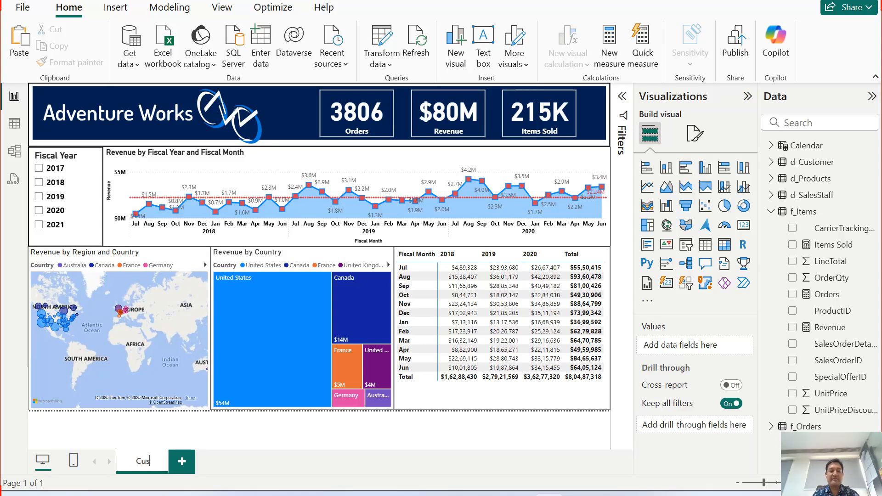
{"action": "type", "text": "tomer"}
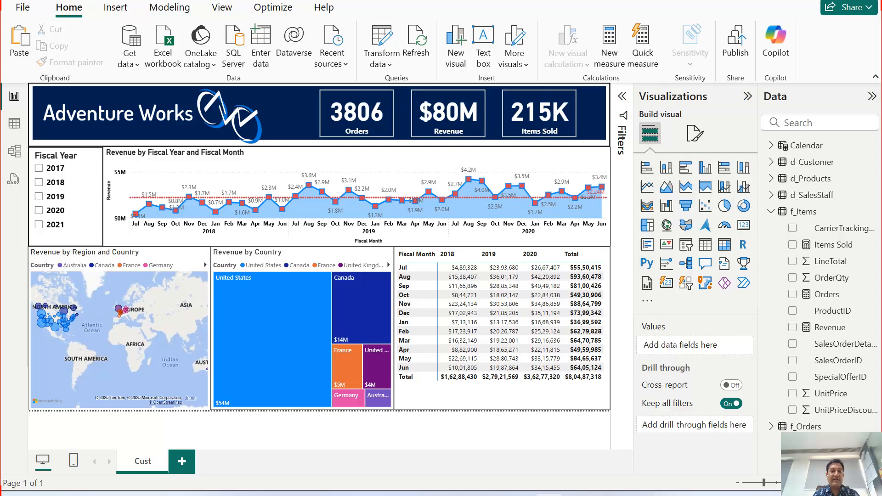
{"action": "type", "text": " Anal"}
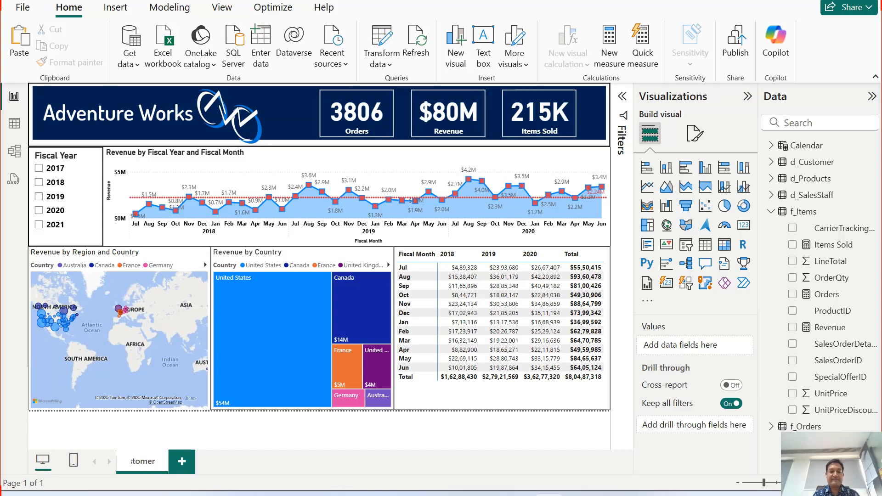
{"action": "type", "text": "ysis"}
{"action": "key", "text": "Return"}
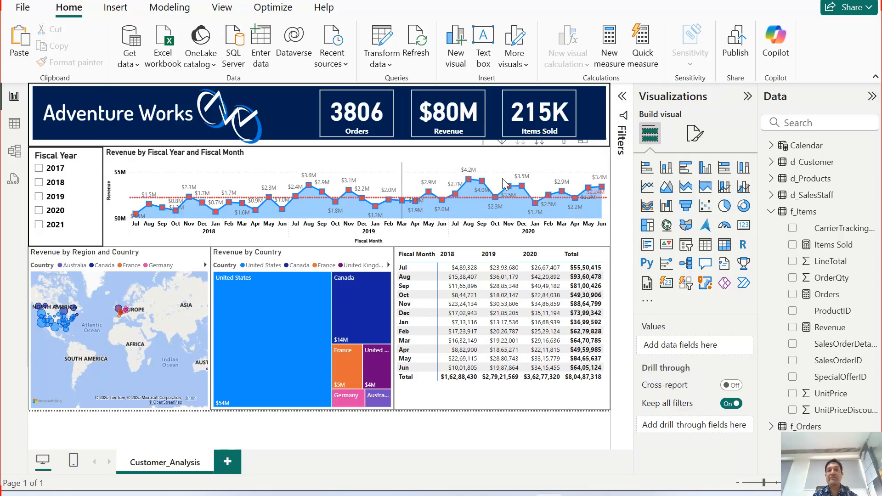
Reduce the area chart's height from its upper edge, leaving a narrow gap below the banner, and drill the chart up to Fiscal Year.
{"action": "left_click", "coordinate": [401, 153]}
{"action": "left_click_drag", "start_coordinate": [358, 153], "coordinate": [360, 173]}
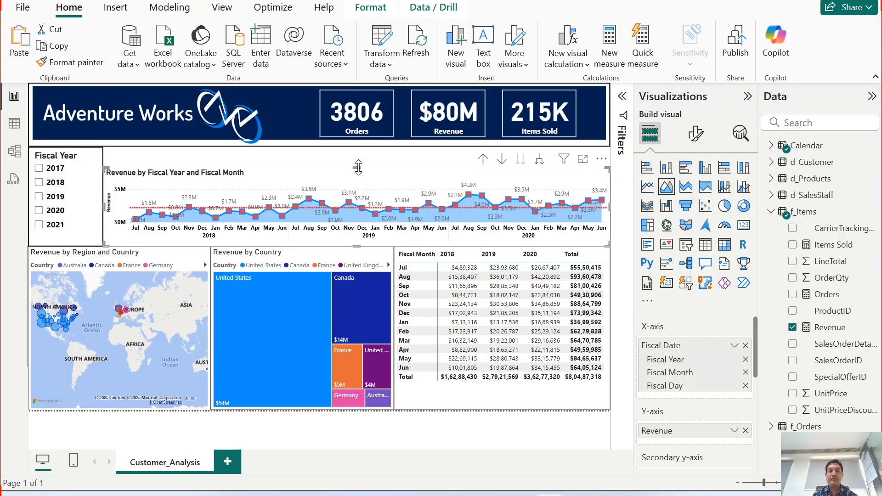
{"action": "left_click_drag", "start_coordinate": [361, 170], "coordinate": [361, 163]}
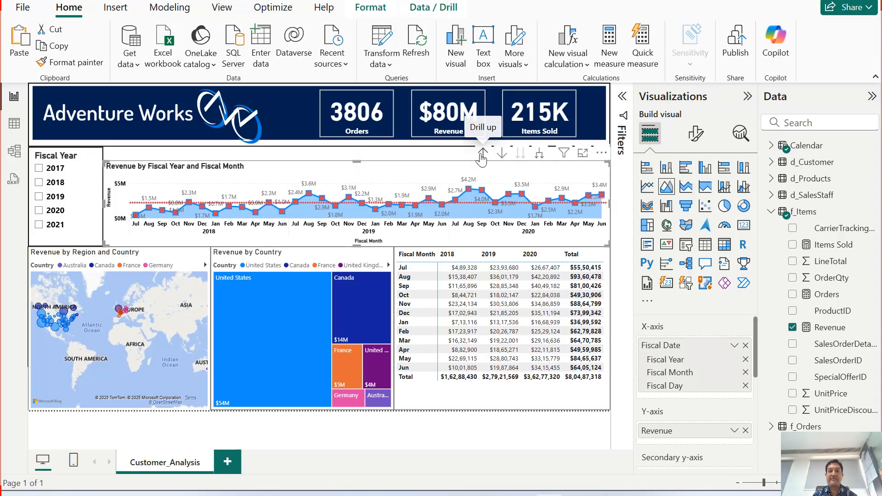
{"action": "left_click", "coordinate": [481, 153]}
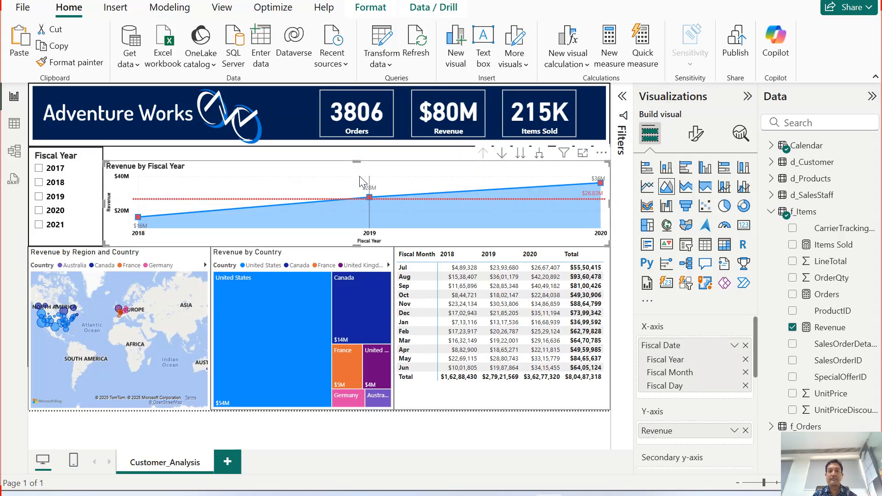
{"action": "left_click_drag", "start_coordinate": [357, 162], "coordinate": [358, 168]}
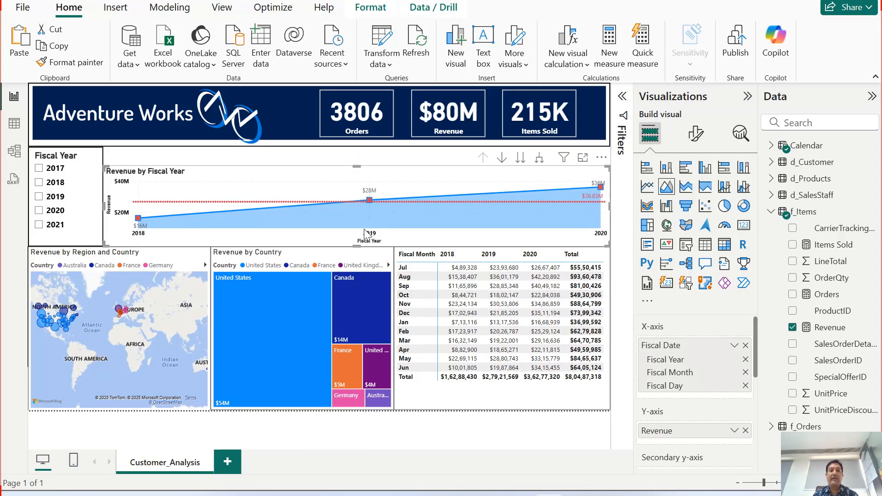
Set the area chart's visual border width to 2 px and deselect the chart.
{"action": "left_click", "coordinate": [696, 133]}
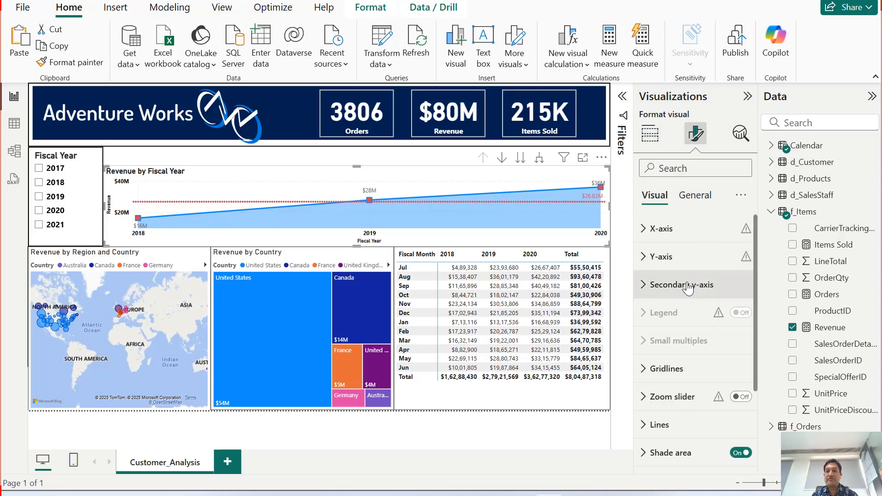
{"action": "left_click", "coordinate": [695, 196]}
{"action": "left_click", "coordinate": [662, 284]}
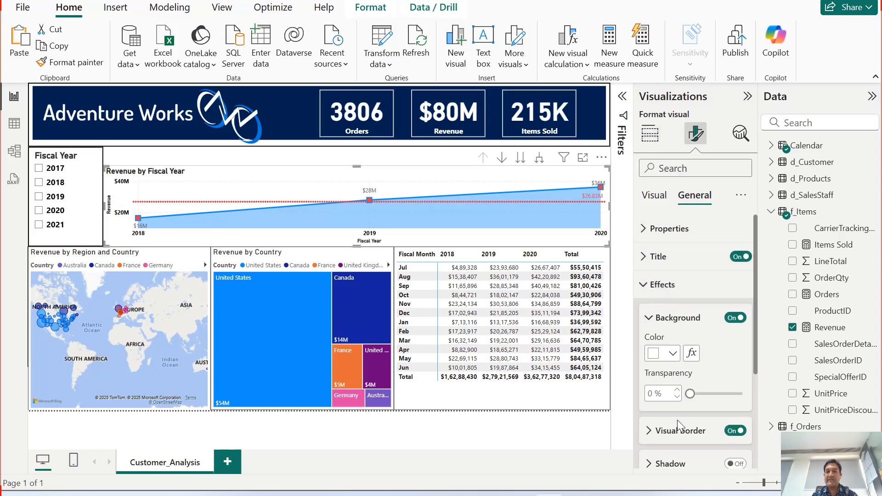
{"action": "left_click", "coordinate": [681, 438]}
{"action": "scroll", "coordinate": [675, 422], "scroll_direction": "down", "scroll_amount": 3}
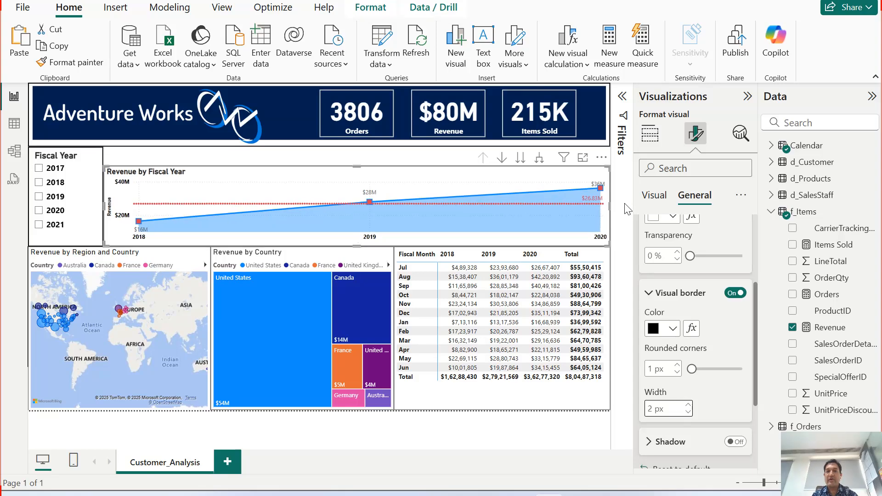
{"action": "left_click", "coordinate": [296, 158]}
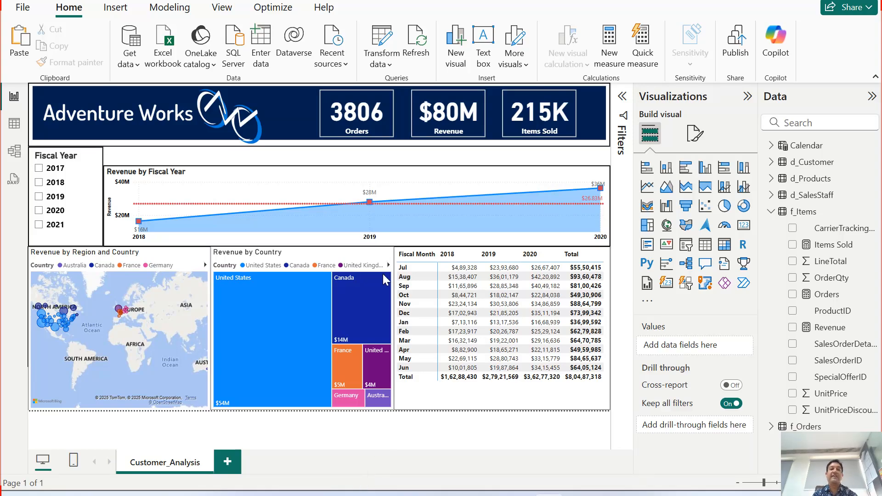
Open the Calendar table's data and examine the formulas of the Fiscal Day and Weekday Number columns.
{"action": "left_click", "coordinate": [15, 130]}
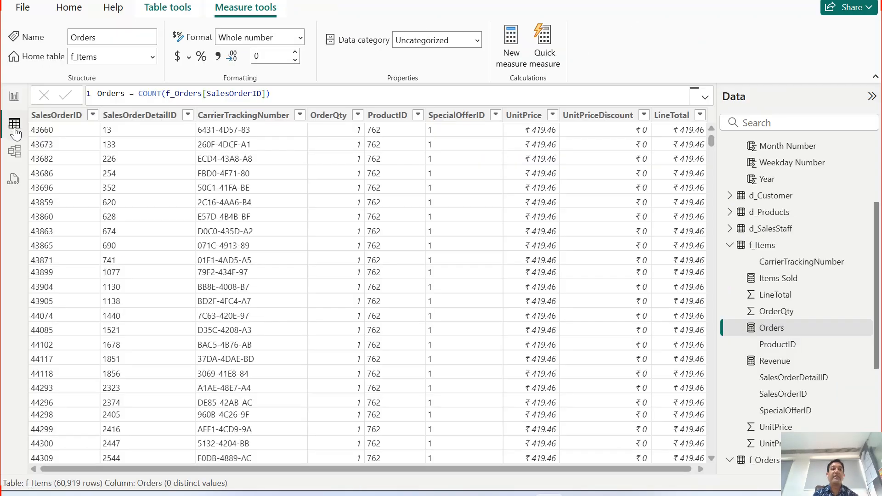
{"action": "scroll", "coordinate": [776, 195], "scroll_direction": "up", "scroll_amount": 3}
{"action": "left_click", "coordinate": [765, 145]}
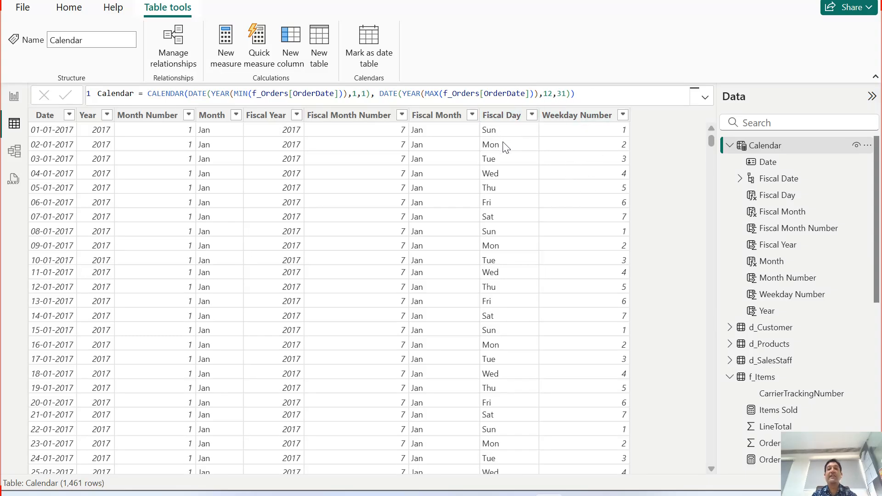
{"action": "left_click", "coordinate": [508, 118]}
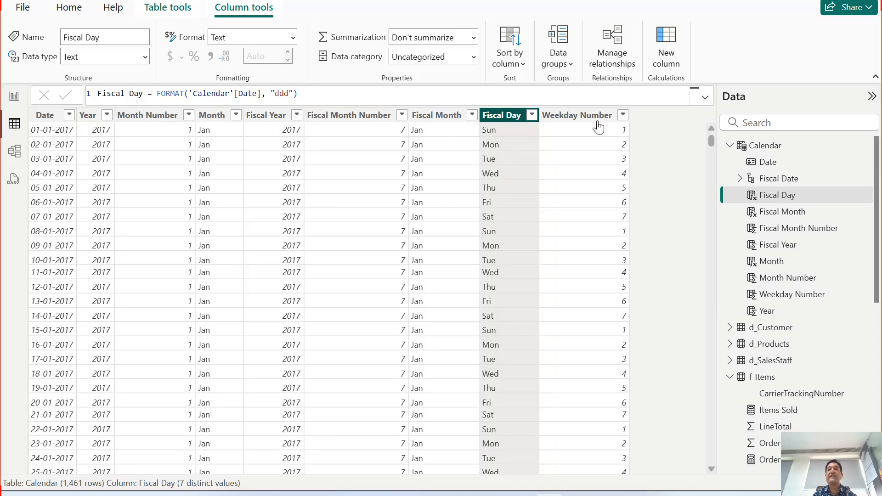
{"action": "left_click", "coordinate": [578, 115]}
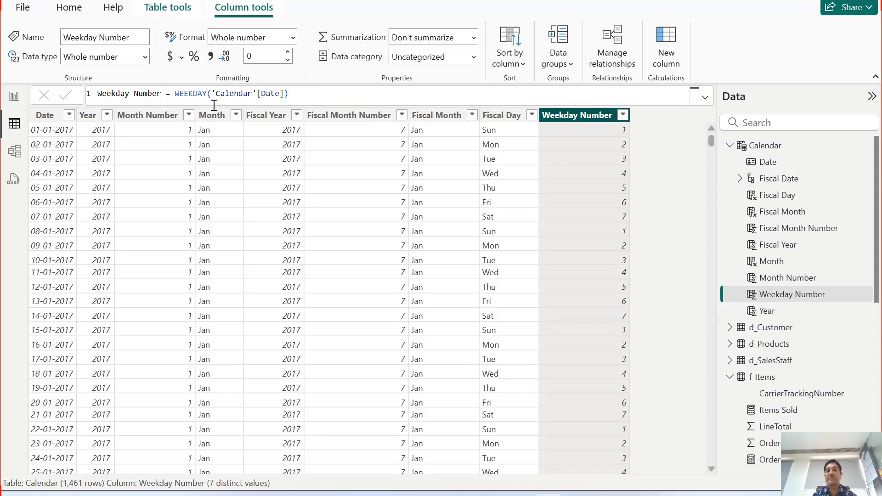
{"action": "left_click", "coordinate": [506, 115]}
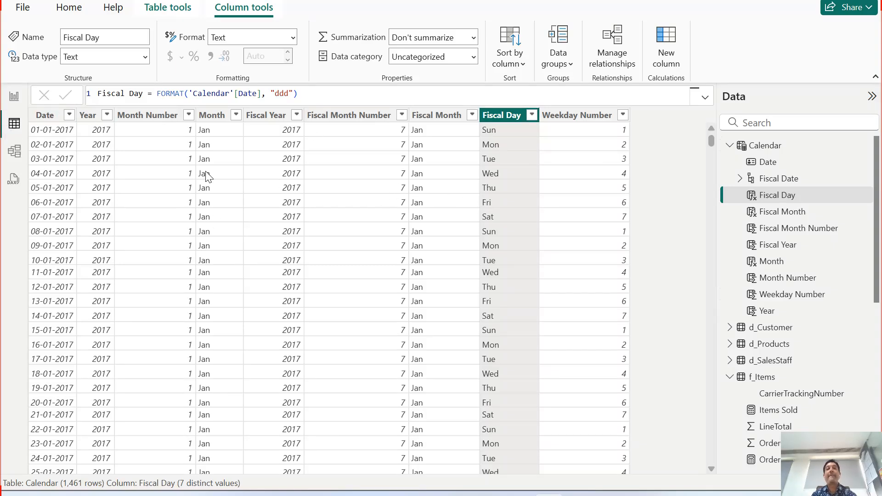
Return to the report, expand the area chart to Fiscal Day, drill it up to Fiscal Year and expand it to Fiscal Month.
{"action": "left_click", "coordinate": [13, 96]}
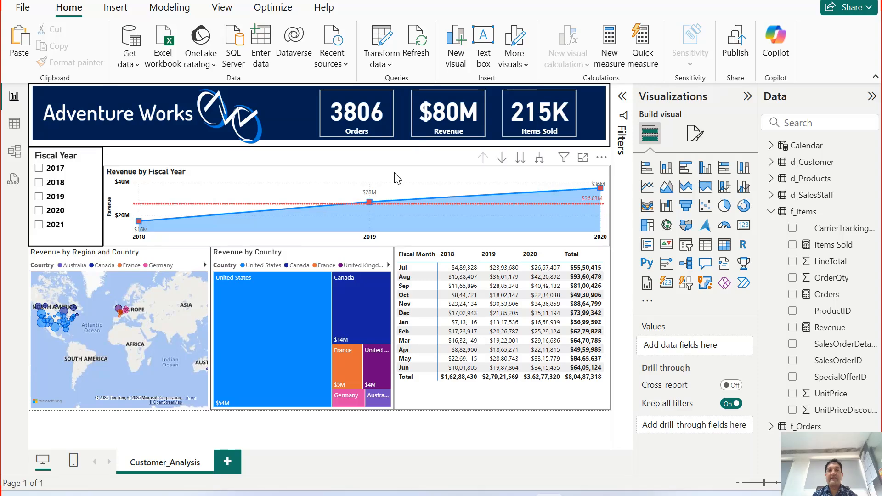
{"action": "left_click", "coordinate": [540, 159]}
{"action": "left_click", "coordinate": [541, 160]}
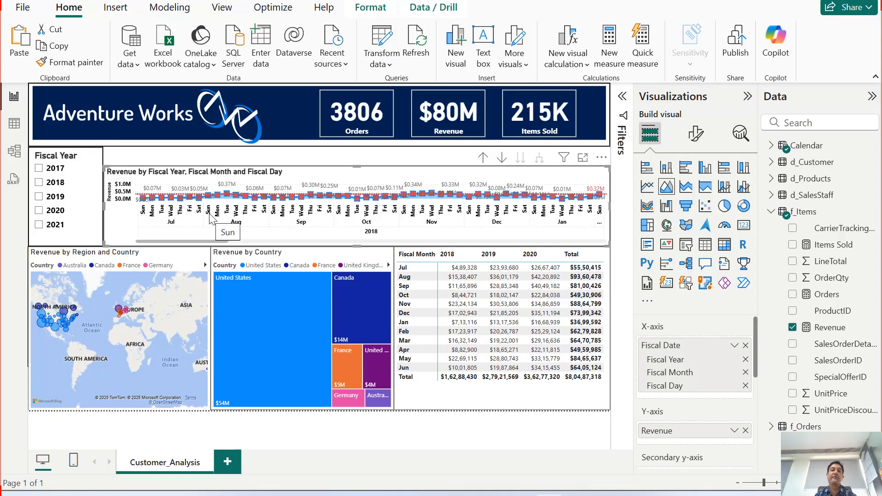
{"action": "left_click", "coordinate": [482, 158]}
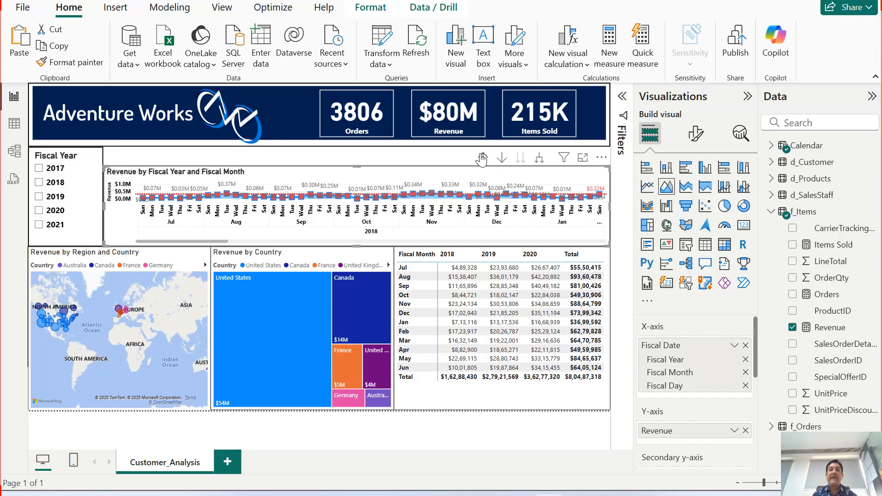
{"action": "left_click", "coordinate": [482, 158]}
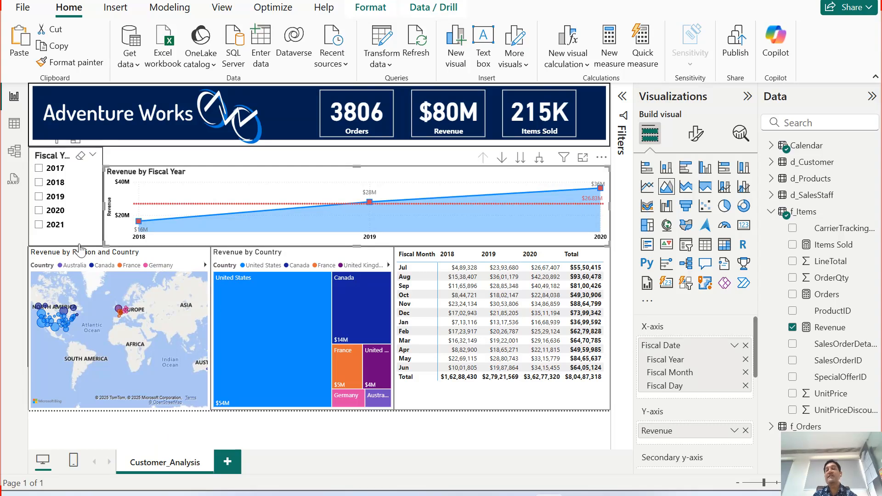
{"action": "mouse_move", "coordinate": [247, 219]}
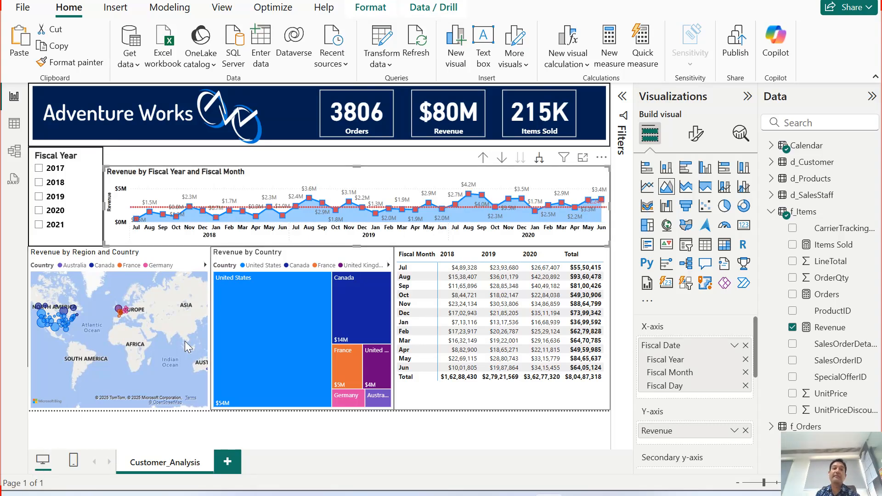
Test the Fiscal Year slicer with 2020, clear it, and drill the area chart up to Fiscal Year.
{"action": "left_click", "coordinate": [50, 210]}
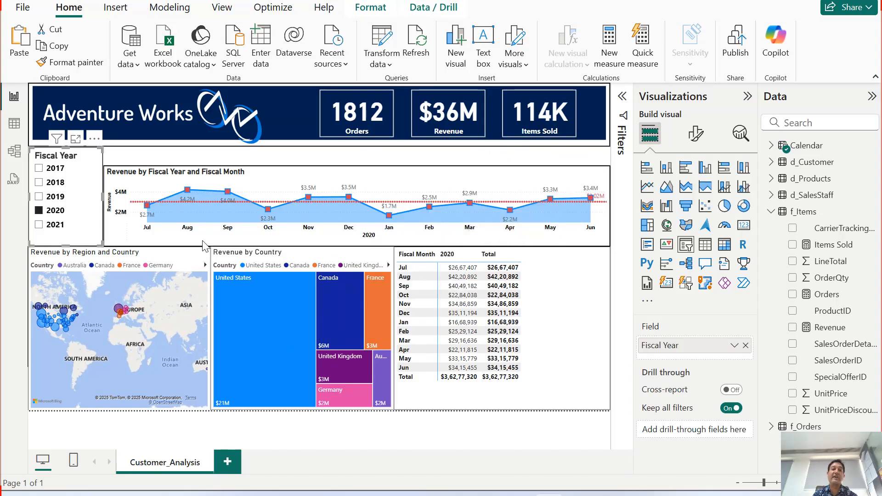
{"action": "left_click", "coordinate": [55, 212]}
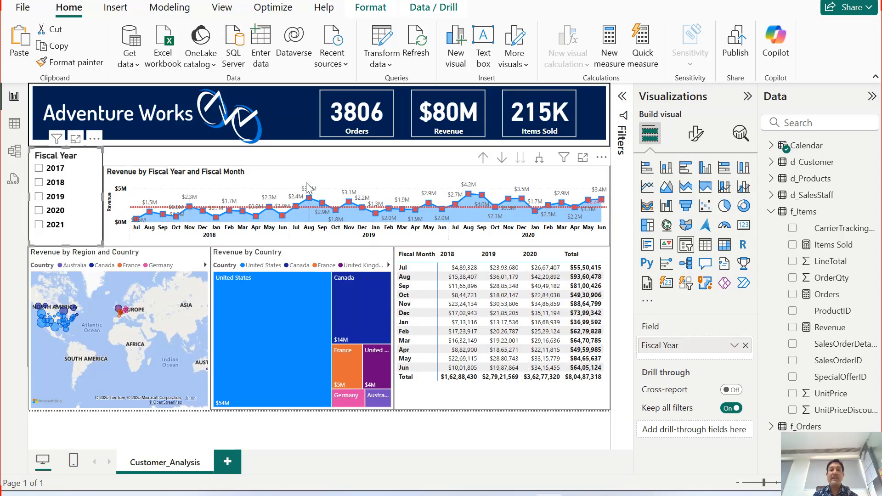
{"action": "left_click", "coordinate": [483, 157]}
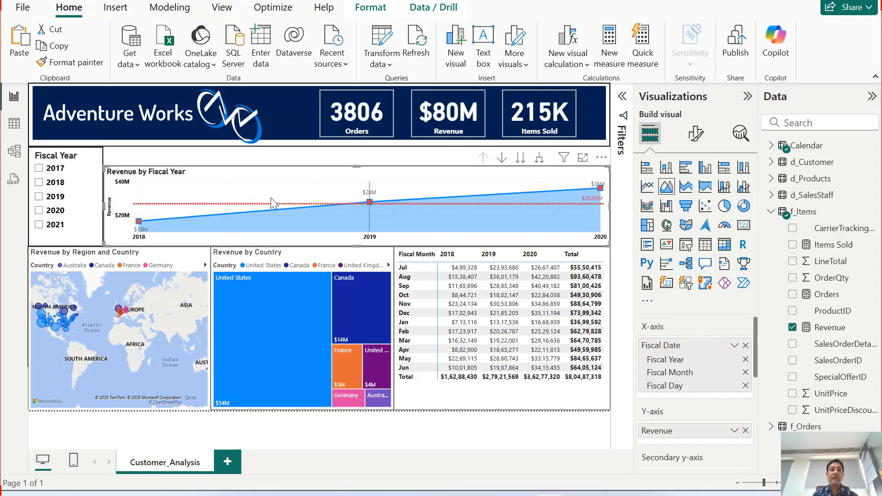
Select the Adventure Works banner image, look over its Image and General format settings, and deselect it.
{"action": "left_click", "coordinate": [225, 110]}
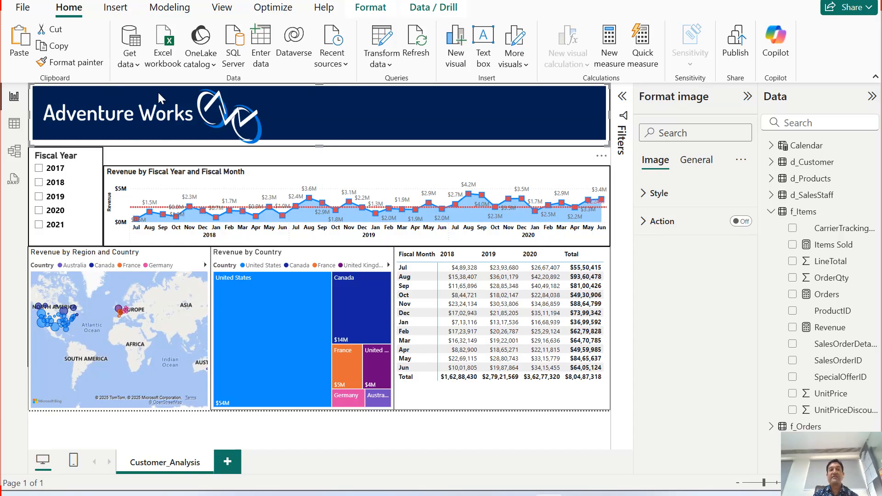
{"action": "left_click", "coordinate": [114, 7]}
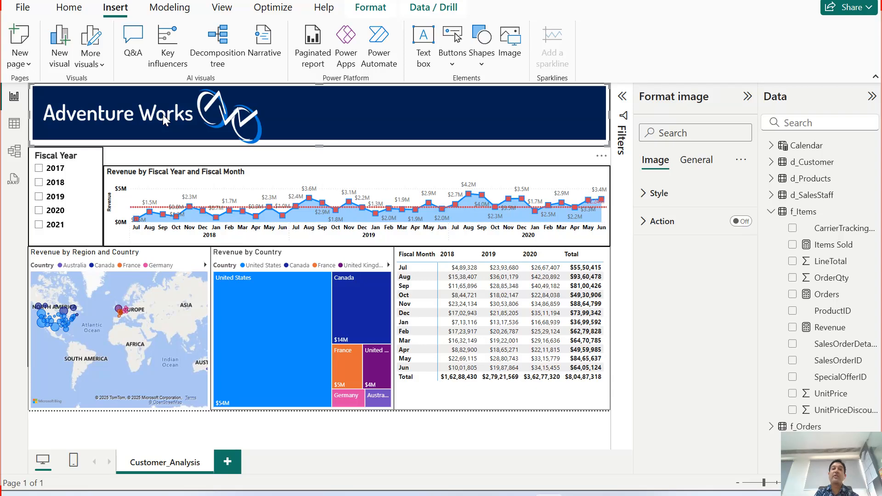
{"action": "left_click", "coordinate": [686, 161]}
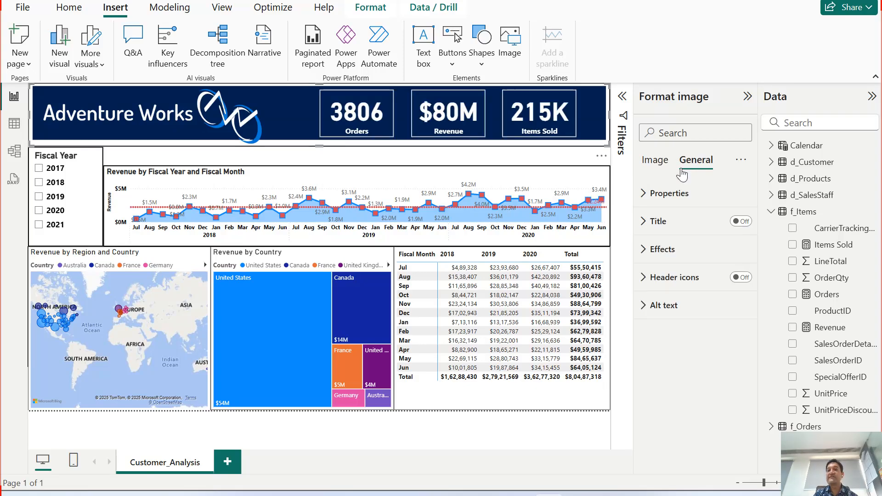
{"action": "left_click", "coordinate": [343, 434]}
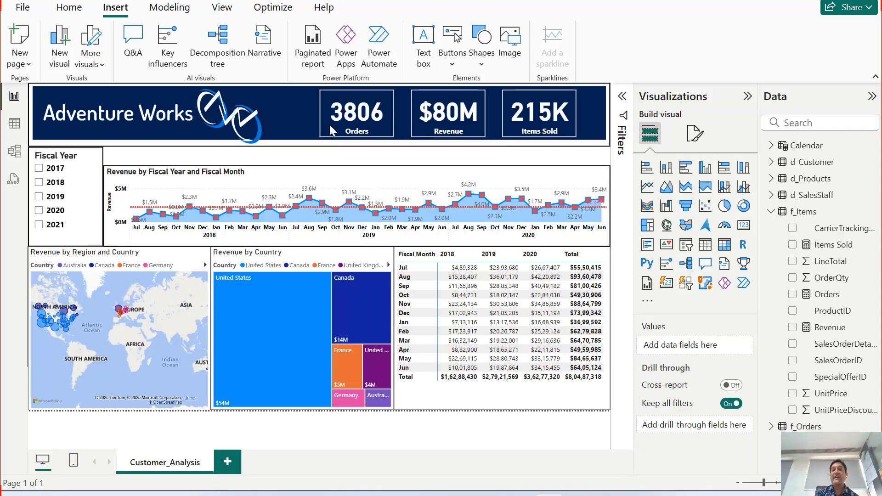
Open the f_Orders table's data and compare its row count with the Orders card on the report page.
{"action": "mouse_move", "coordinate": [368, 152]}
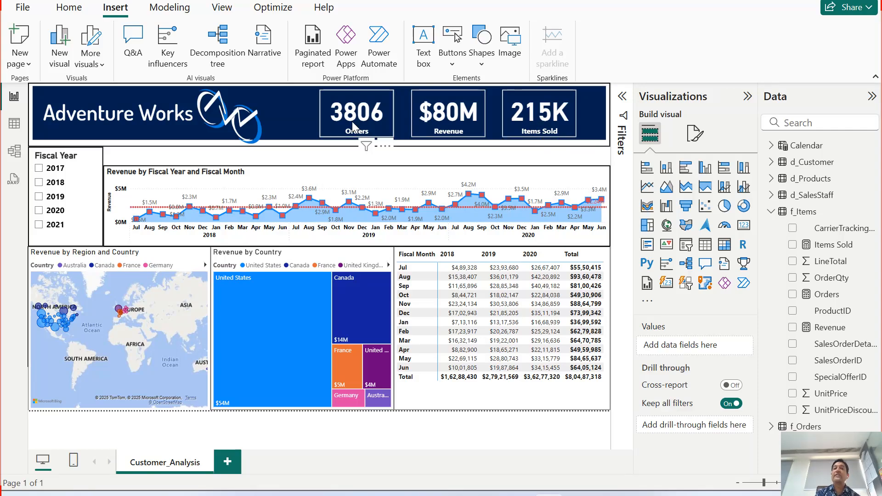
{"action": "left_click", "coordinate": [14, 123]}
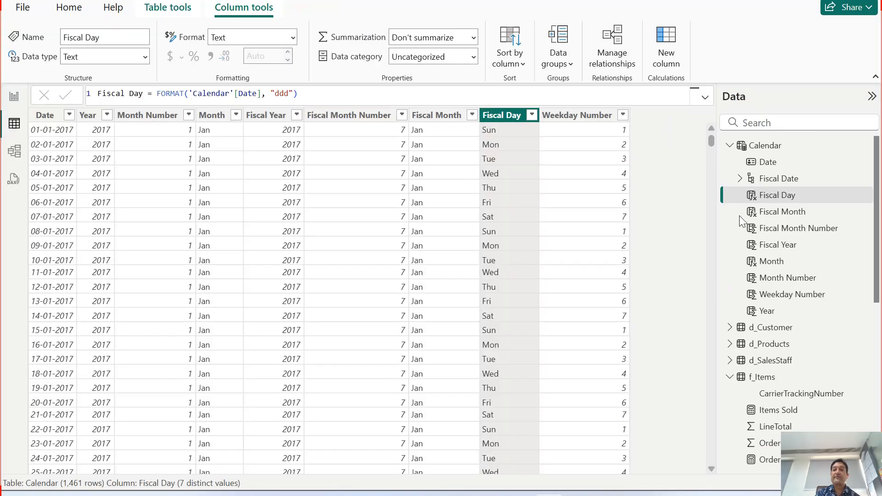
{"action": "left_click", "coordinate": [730, 145]}
{"action": "left_click", "coordinate": [729, 212]}
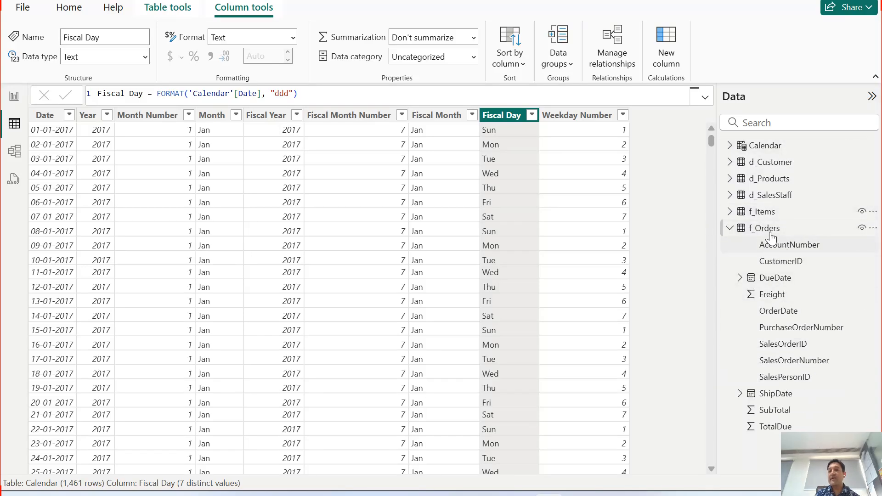
{"action": "left_click", "coordinate": [740, 230]}
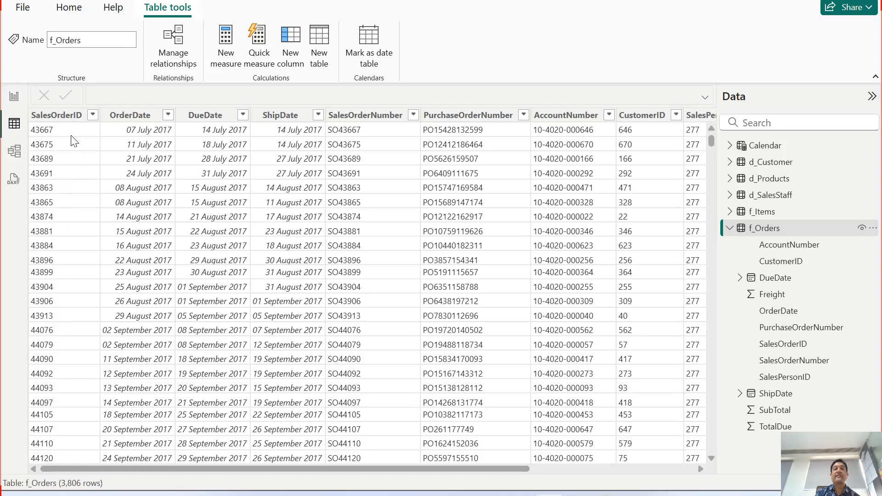
{"action": "left_click", "coordinate": [14, 96]}
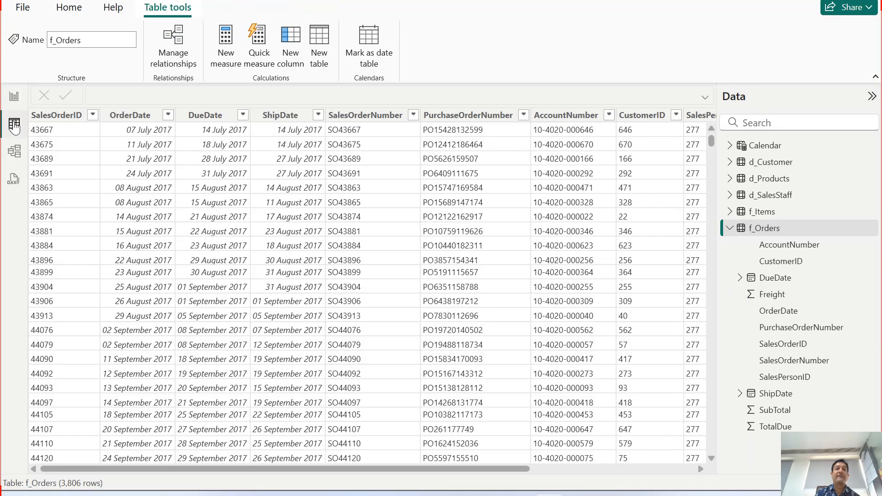
{"action": "left_click", "coordinate": [14, 124]}
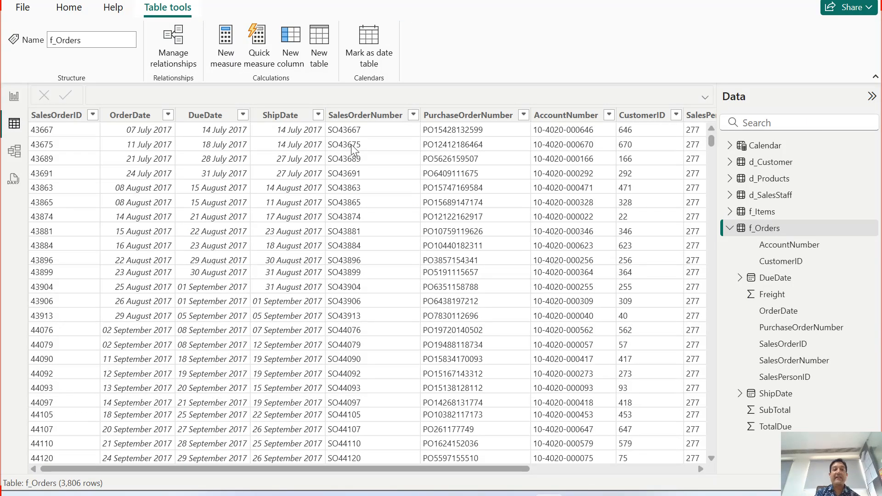
Open the f_Items table's data, compare it with the cards on the report page, and return to the report.
{"action": "left_click", "coordinate": [730, 228]}
{"action": "left_click", "coordinate": [764, 211]}
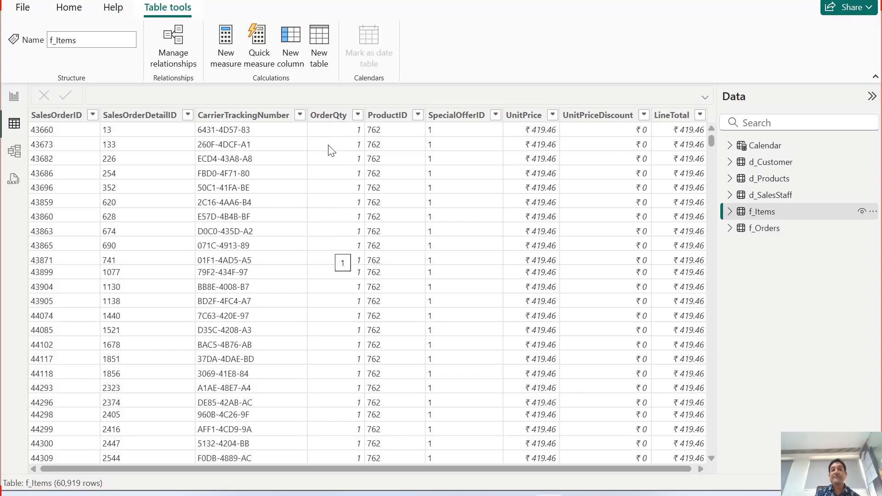
{"action": "left_click", "coordinate": [15, 96]}
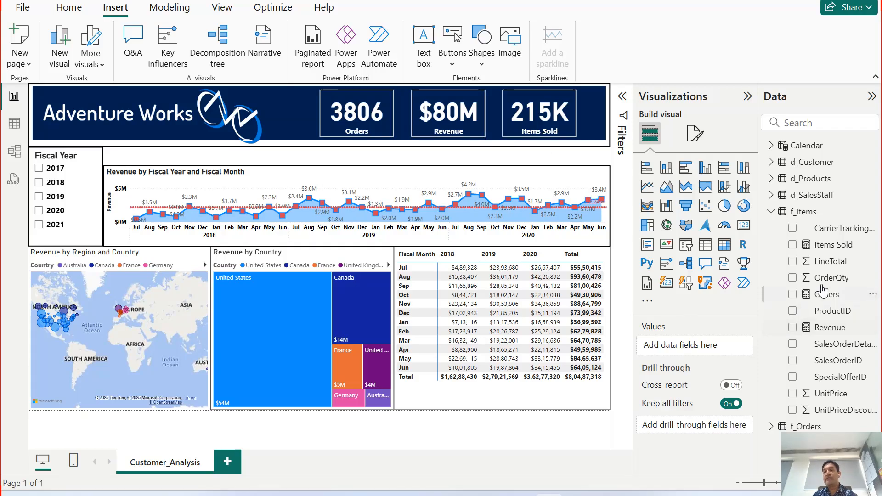
{"action": "left_click", "coordinate": [802, 212]}
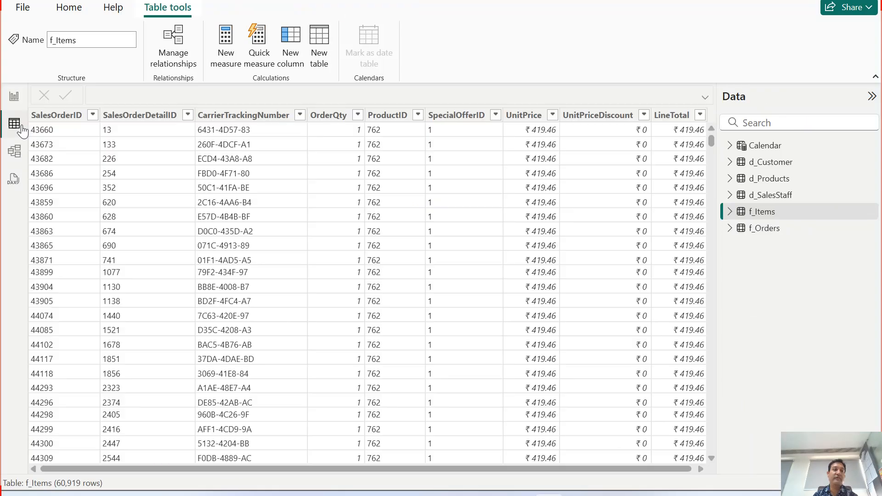
{"action": "left_click", "coordinate": [14, 123]}
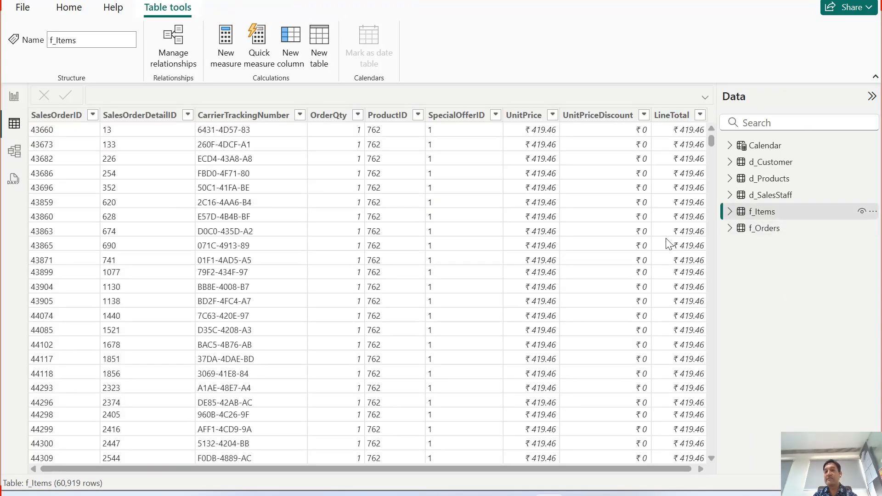
{"action": "left_click", "coordinate": [14, 96]}
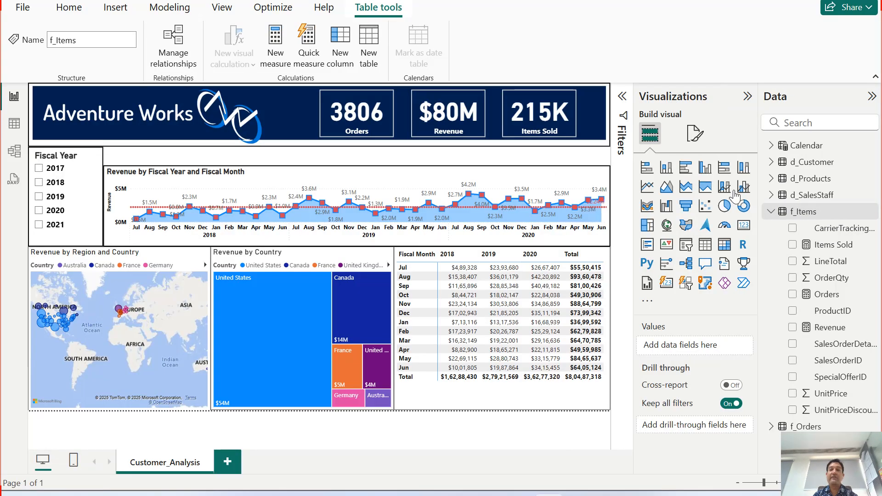
Review the DAX formulas of the Revenue, Items Sold and Orders measures in f_Items, and close the formula view.
{"action": "left_click", "coordinate": [830, 327]}
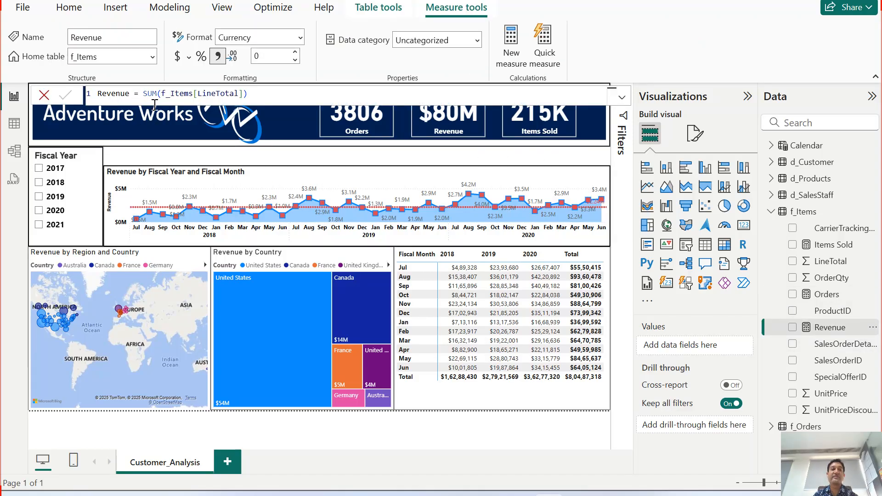
{"action": "left_click", "coordinate": [829, 248]}
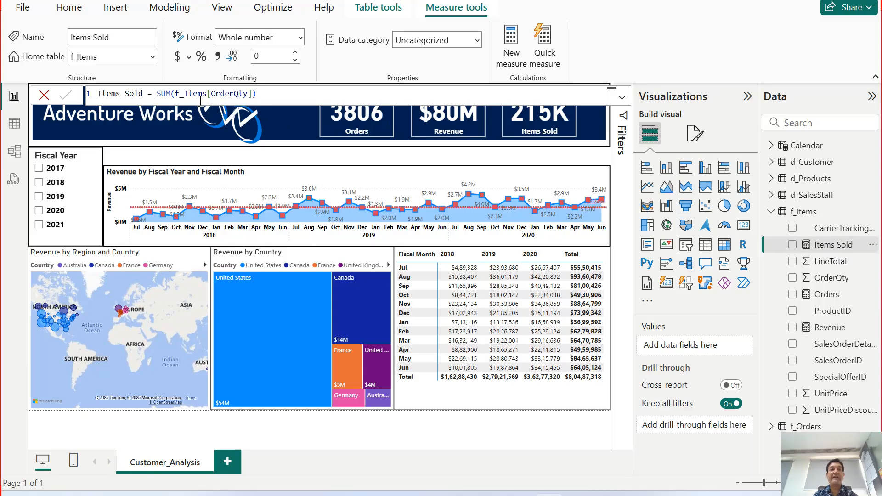
{"action": "left_click", "coordinate": [827, 296]}
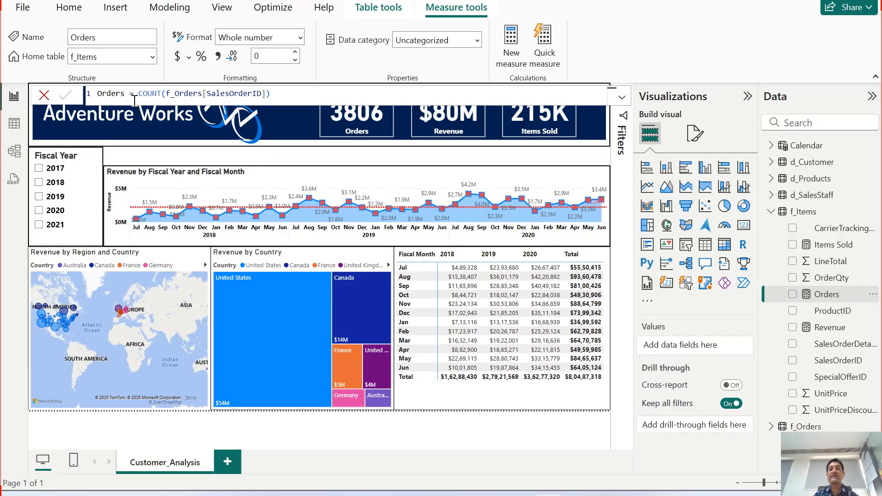
{"action": "left_click", "coordinate": [486, 437]}
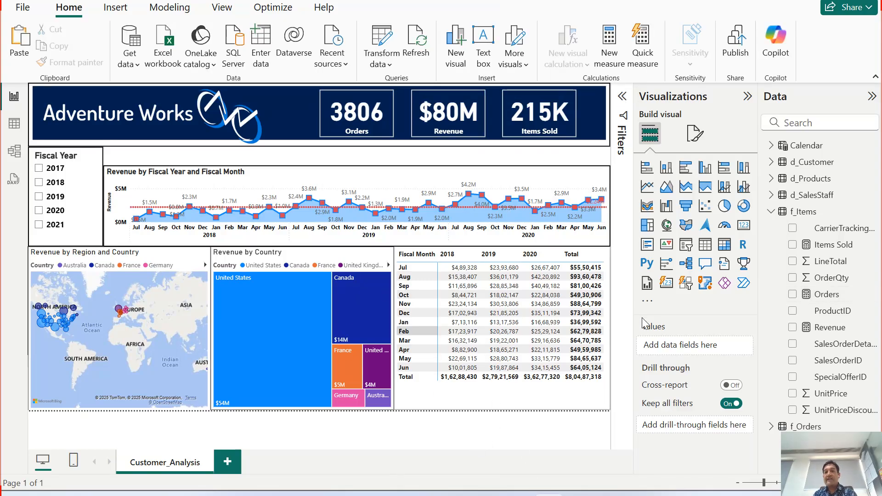